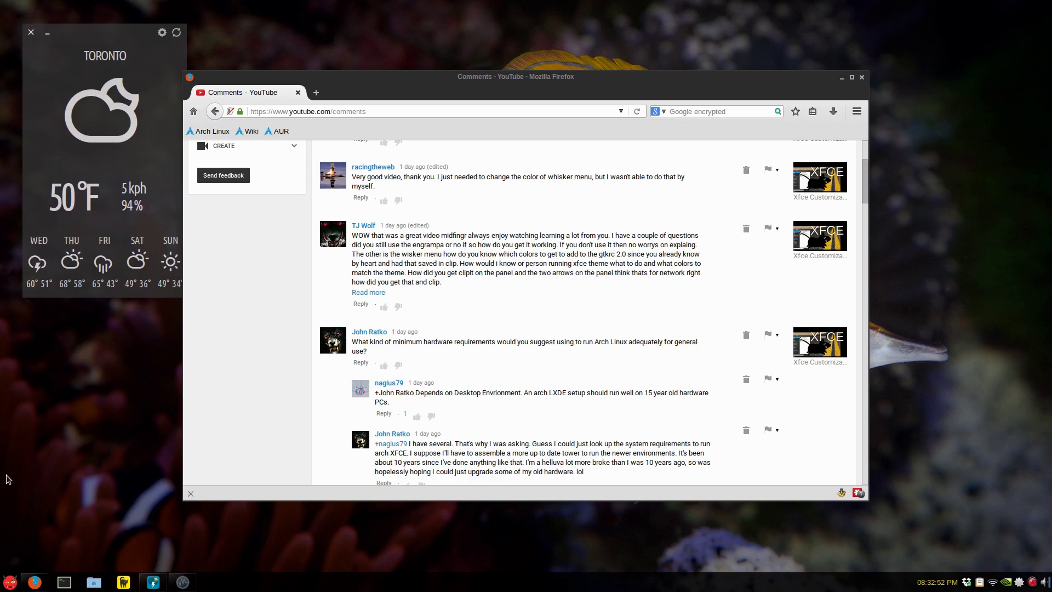
- Launch Firefox in the guest from the Whisker Menu and open the AUR Archive bookmark
click(181, 585)
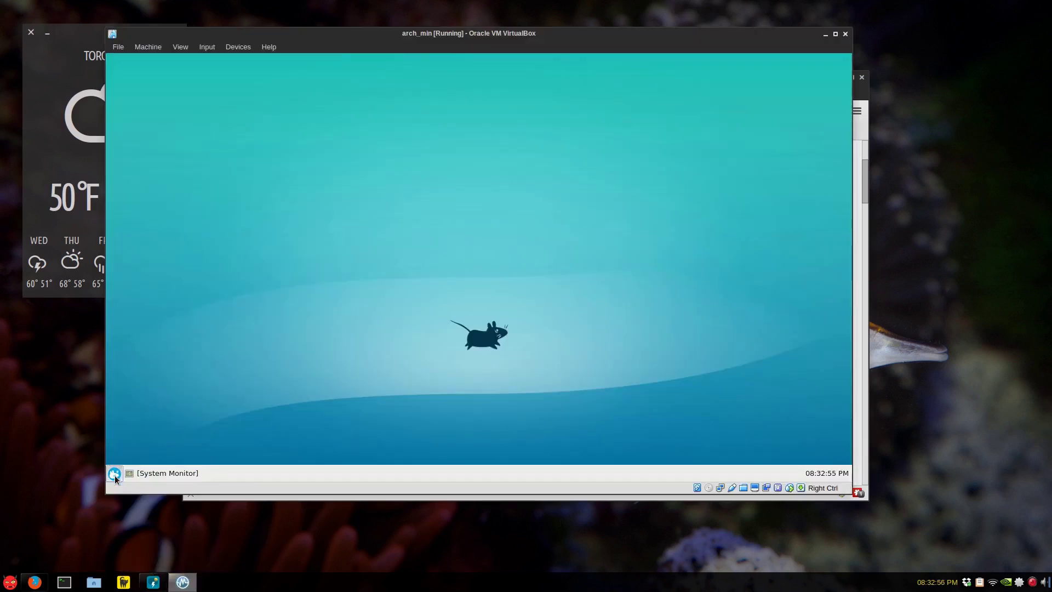
click(114, 474)
click(247, 273)
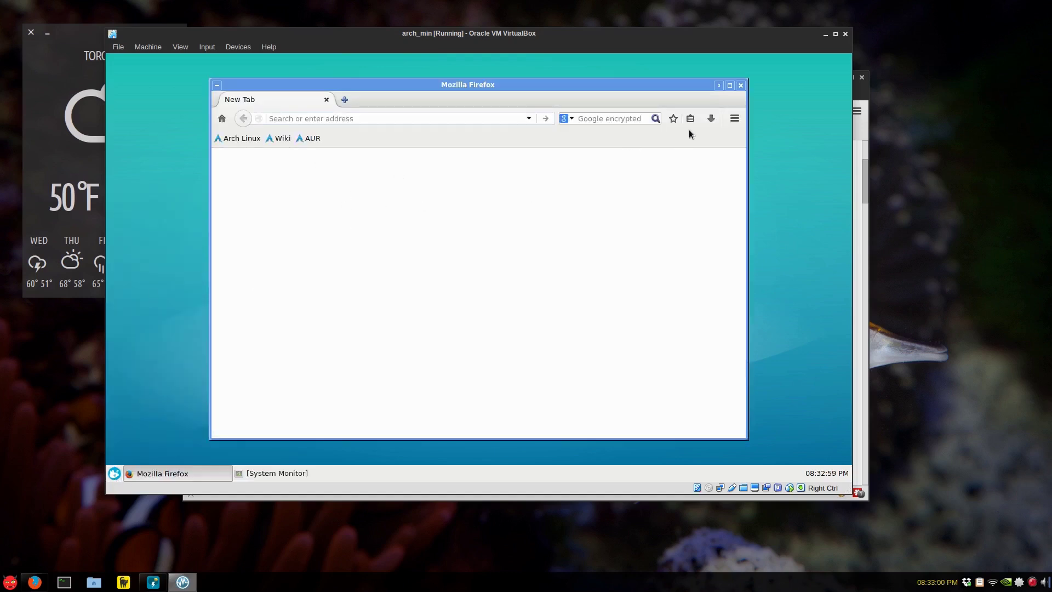
click(684, 119)
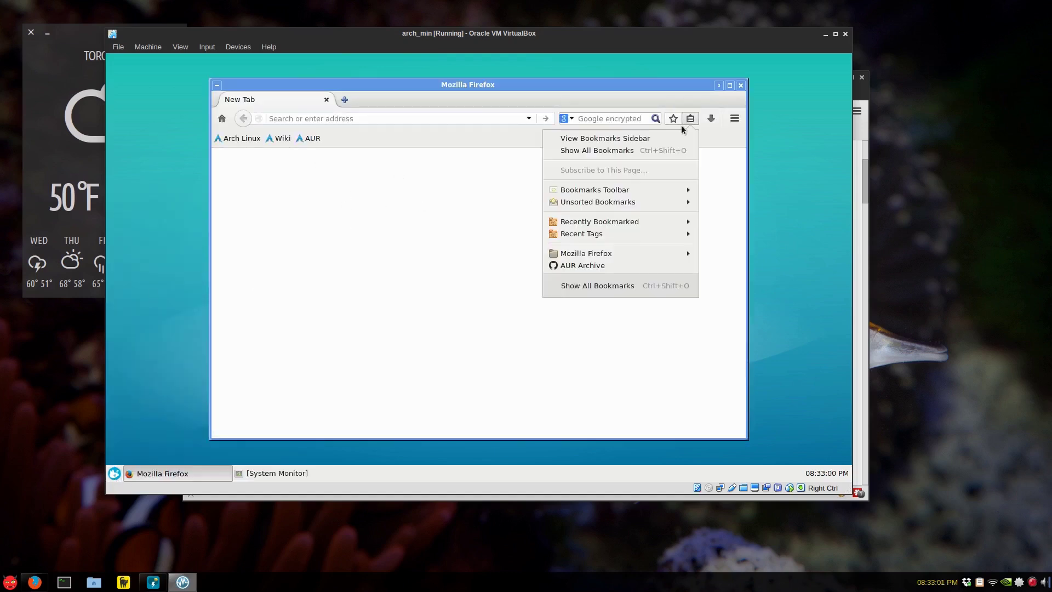
click(600, 264)
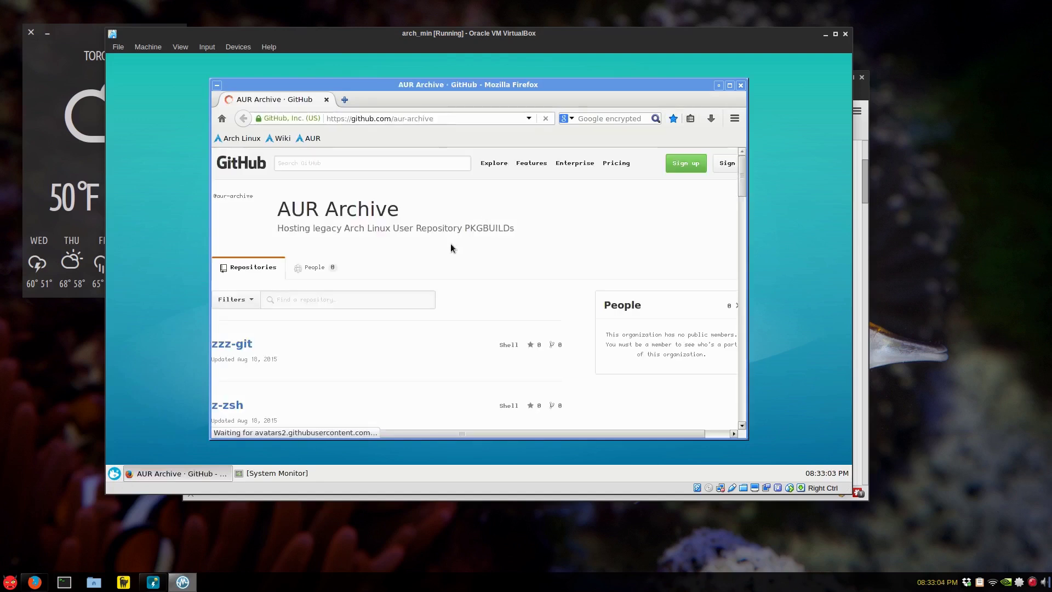
- Search the AUR Archive repositories for engrampa and open aur-archive/engrampa-thunar
click(312, 299)
text(em)
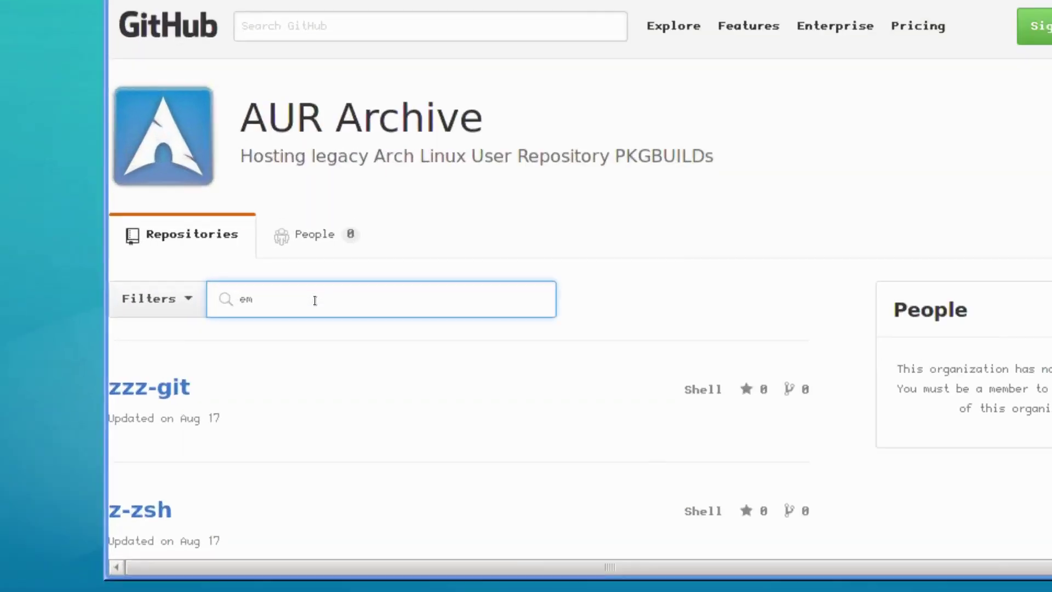
key(BackSpace)
text(ngrampa)
key(Return)
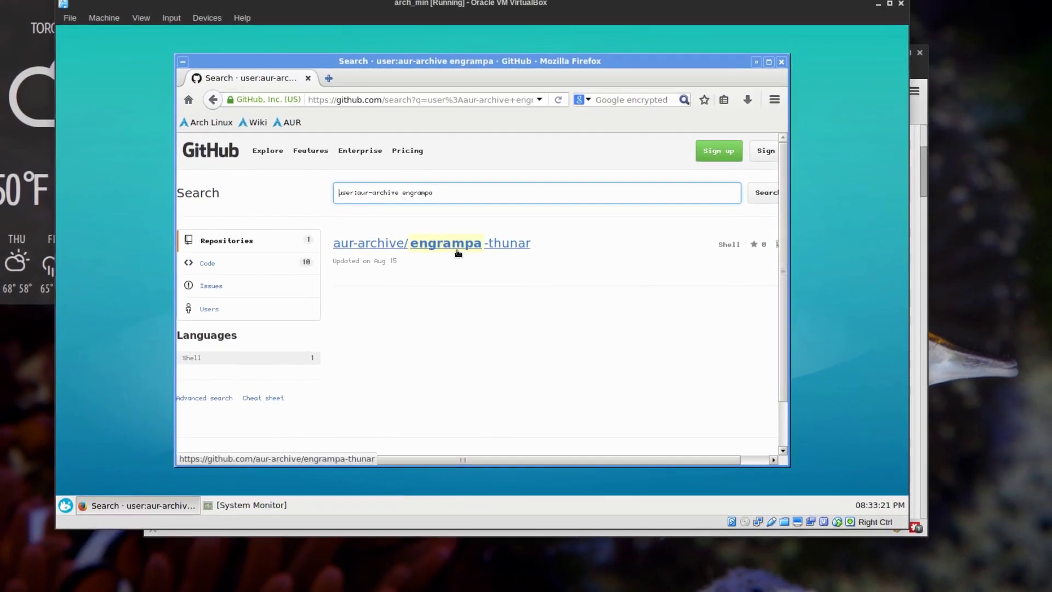
click(458, 251)
- Save engrampa-thunar-master.zip to Downloads, then close Firefox
scroll(559, 367, down, 5)
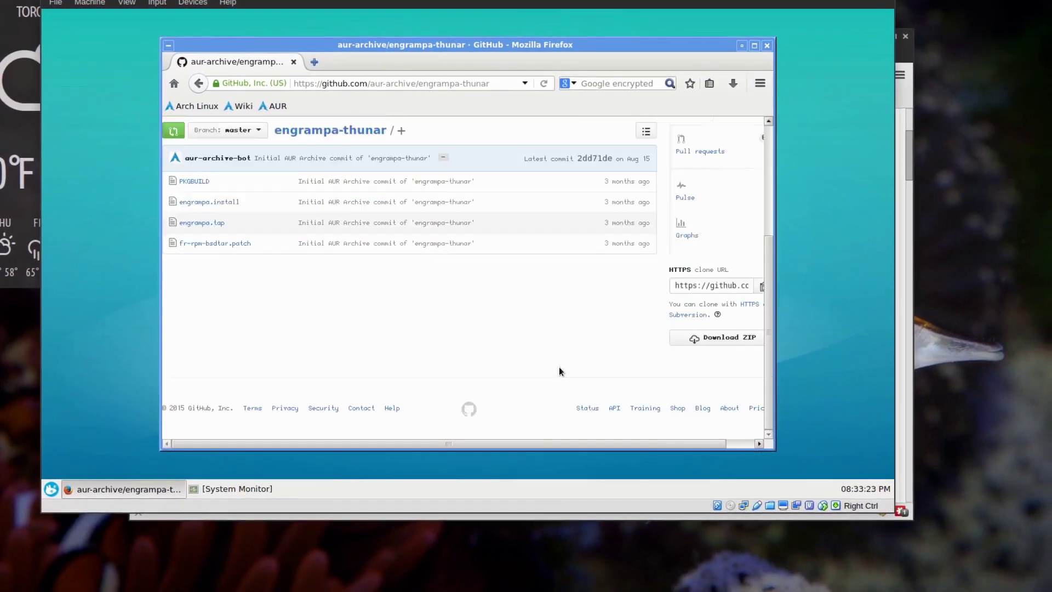
click(724, 343)
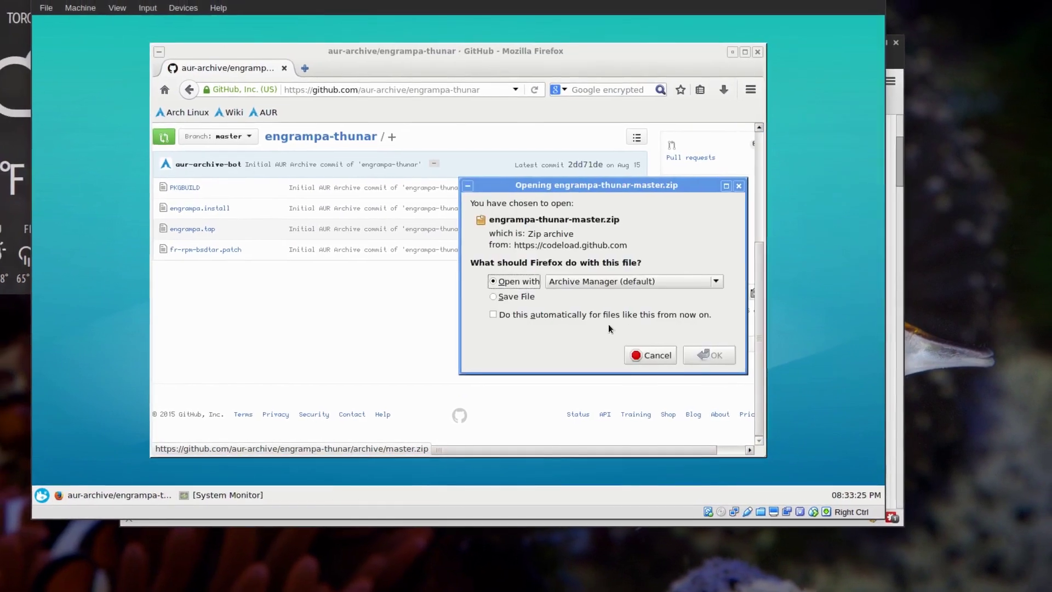
click(523, 295)
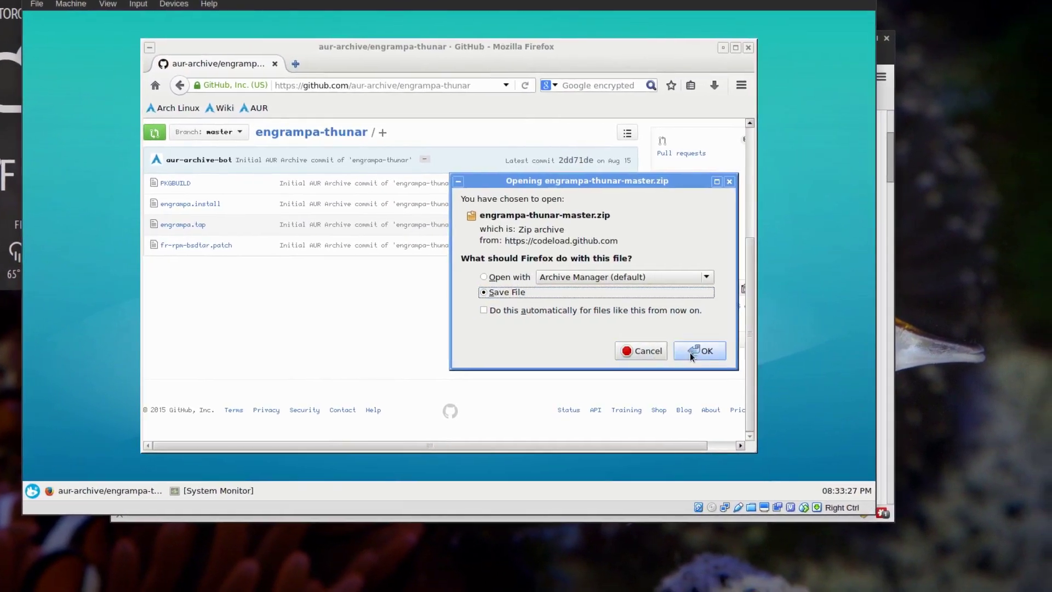
click(712, 354)
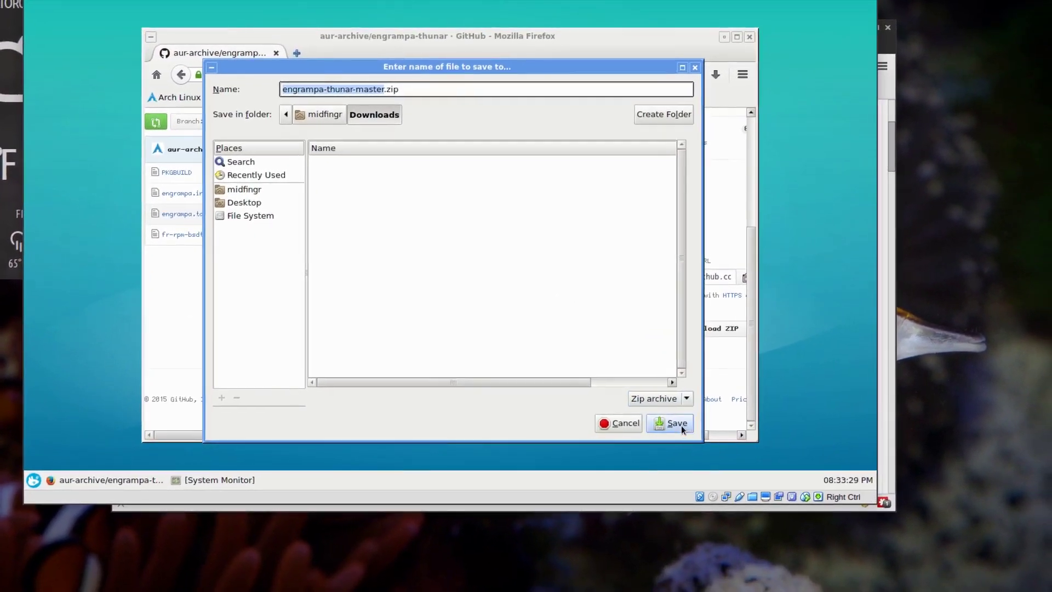
click(679, 427)
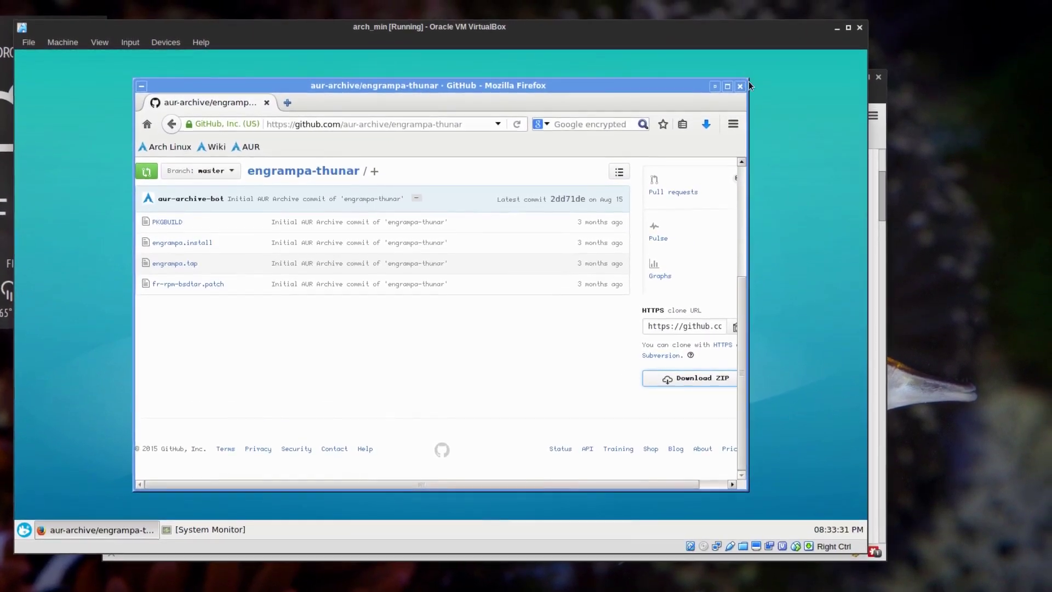
click(740, 82)
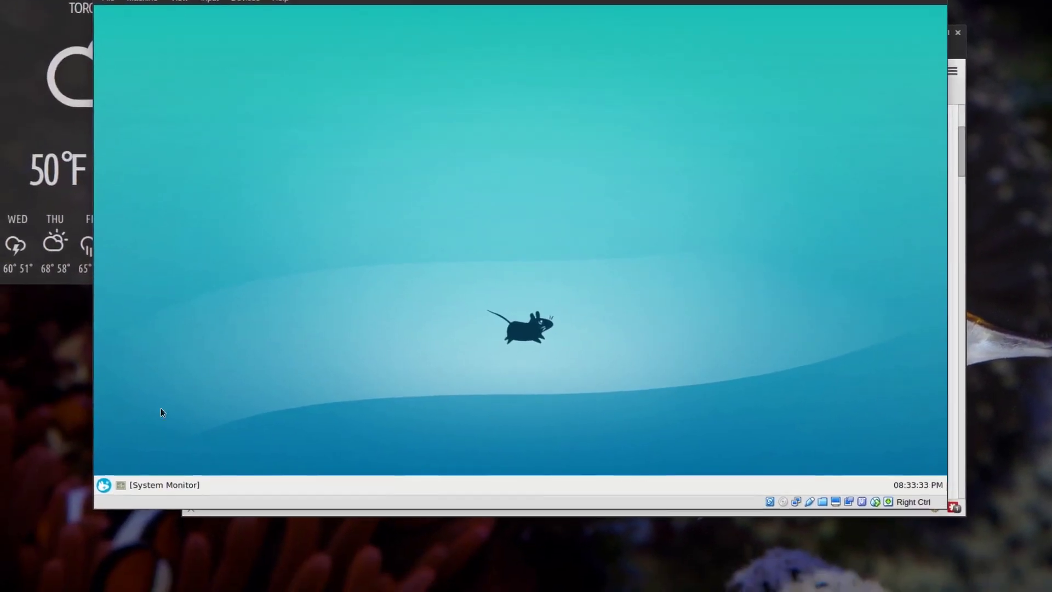
click(74, 504)
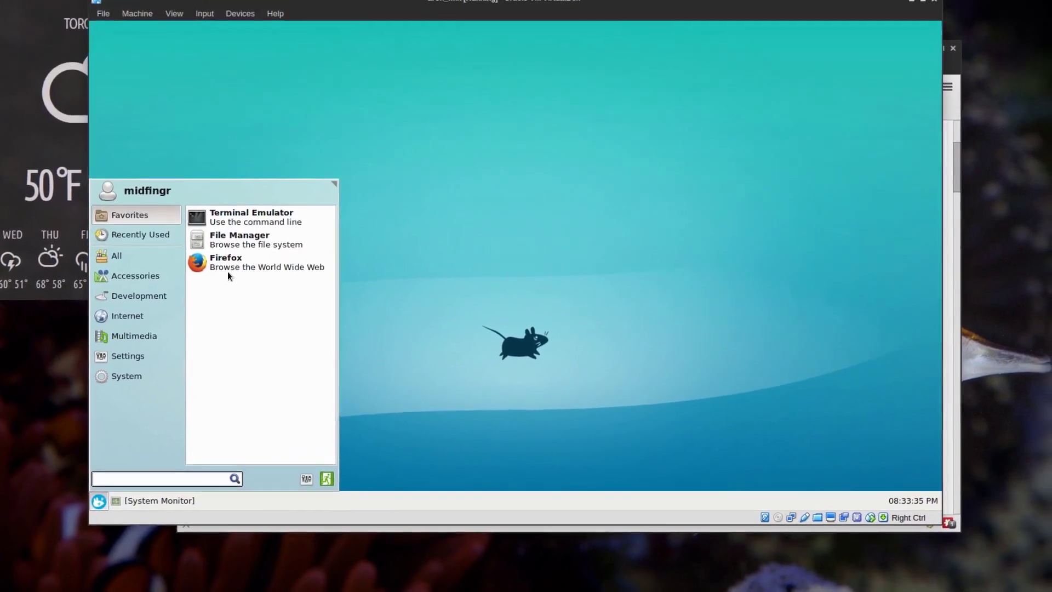
- Open engrampa-thunar-master.zip from Downloads in the archive manager
click(242, 224)
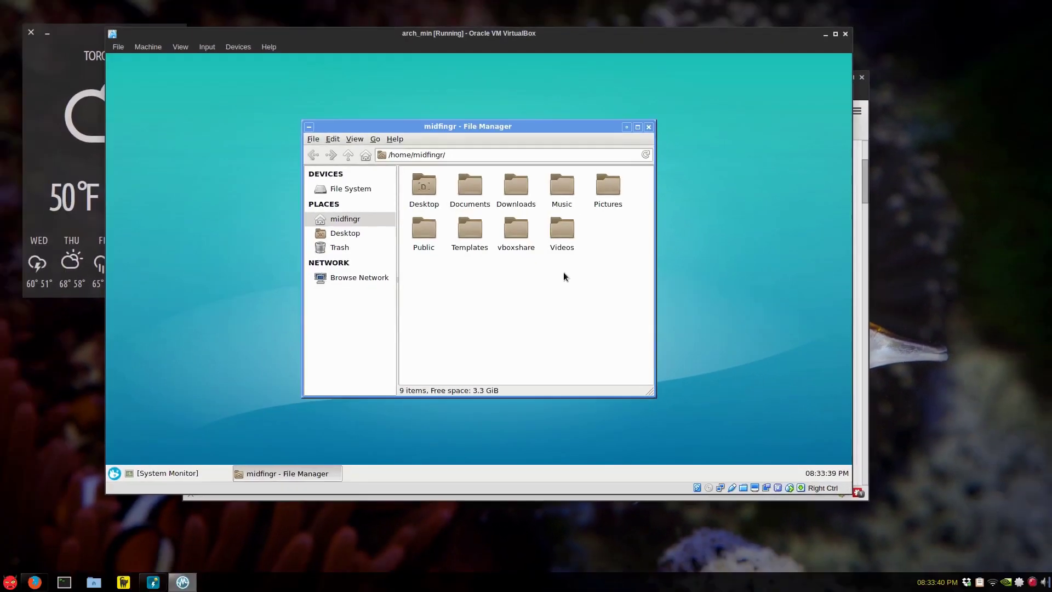
mouse_move(524, 200)
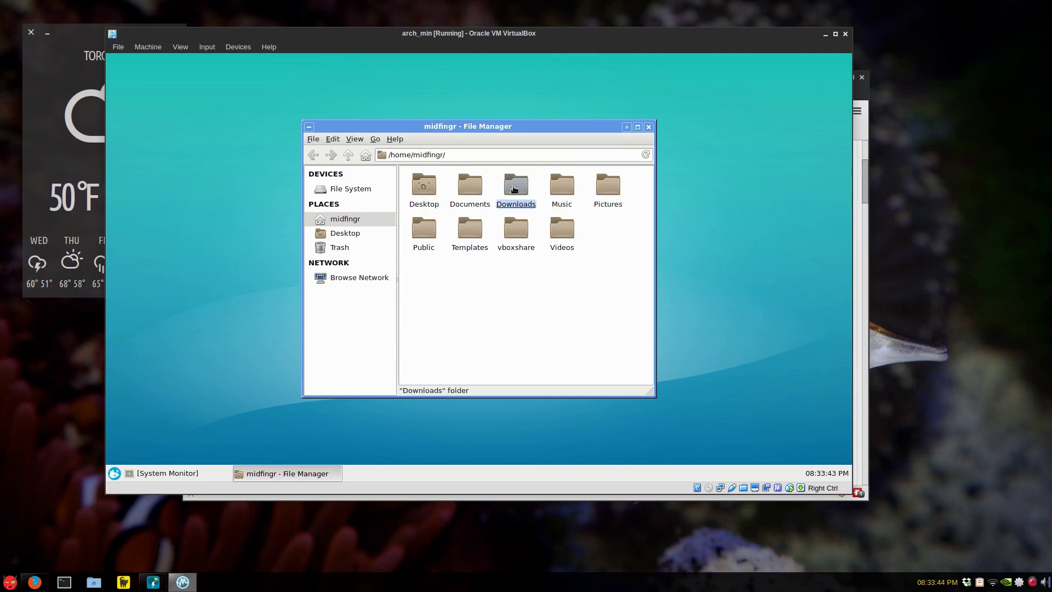
click(515, 189)
double_click(433, 219)
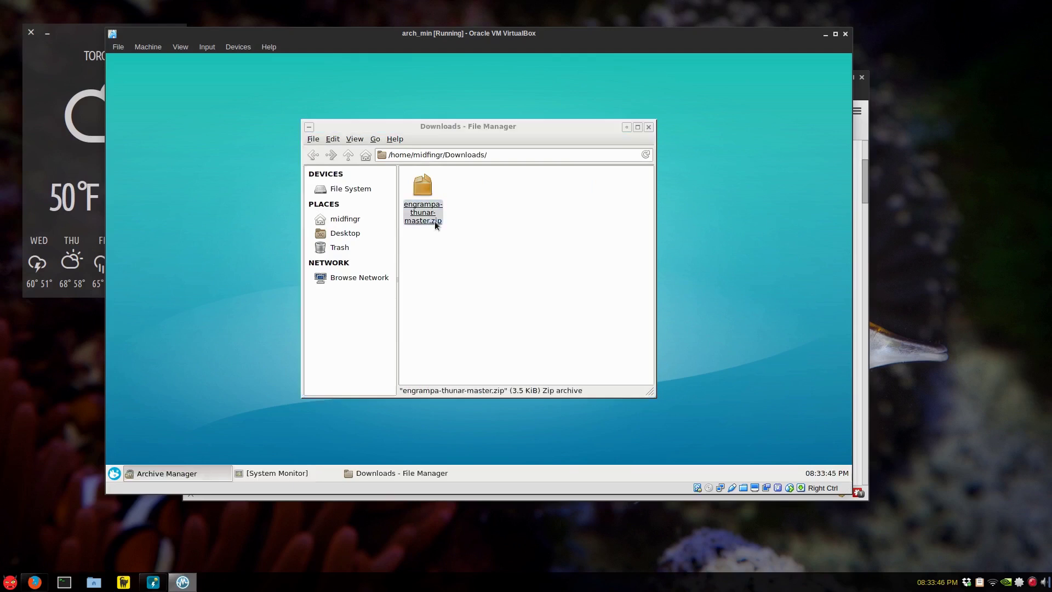
- Extract the engrampa-thunar-master folder into Downloads, close the archive manager and open the folder
drag(460, 147, 714, 169)
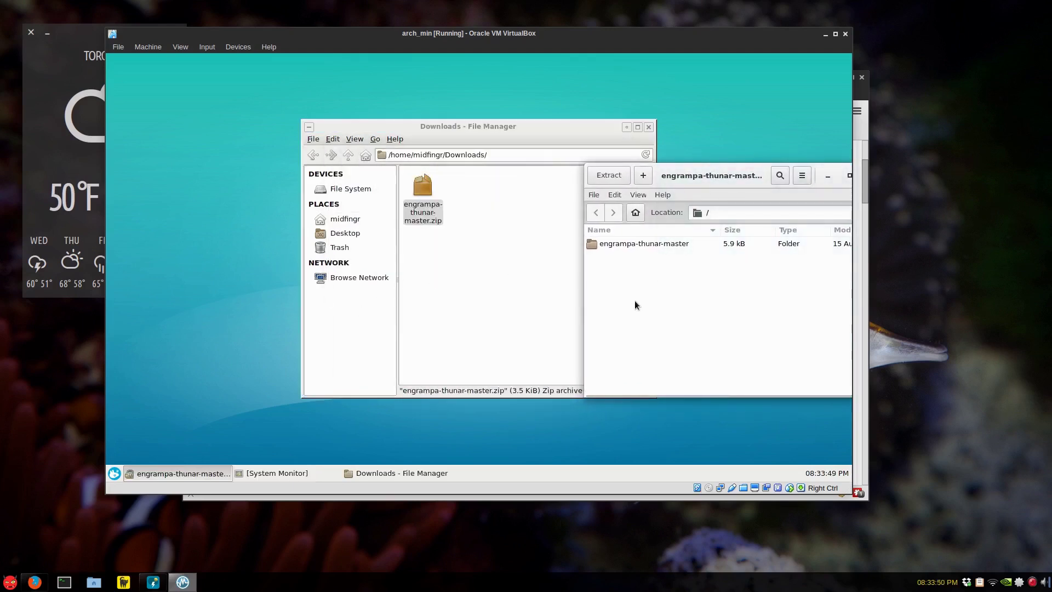
drag(643, 243, 482, 303)
drag(710, 179, 515, 179)
click(677, 177)
key(Left)
key(Return)
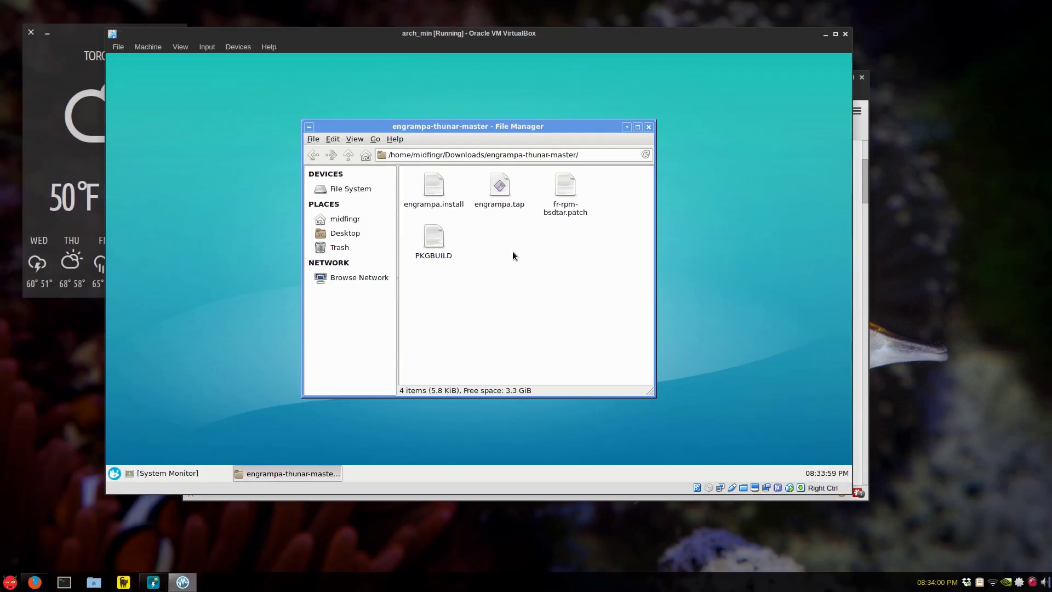
- Open a terminal in engrampa-thunar-master and build with makepkg -s, accepting the dependency install
right_click(513, 253)
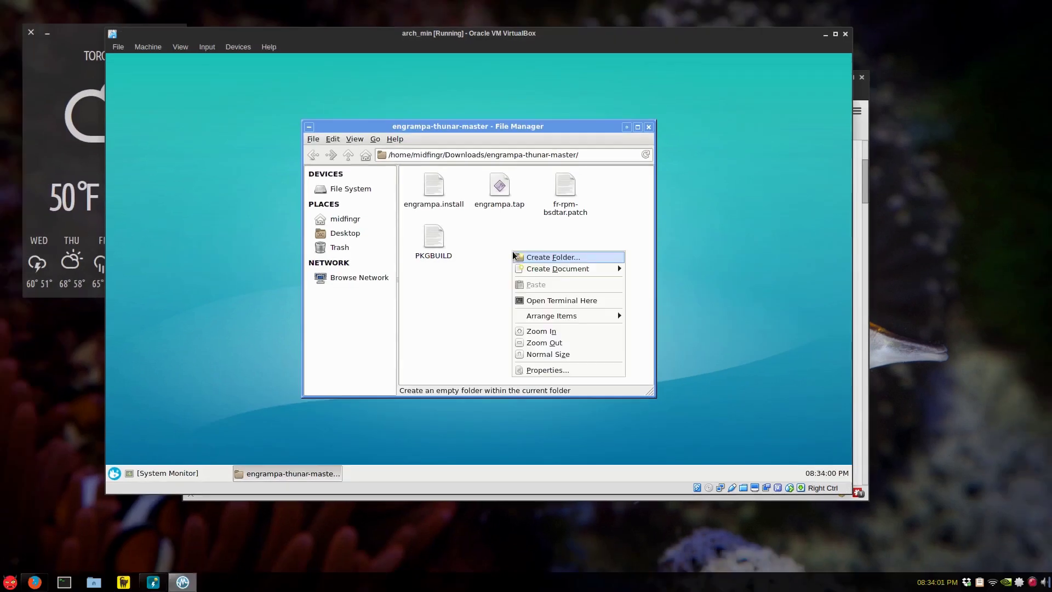
click(574, 302)
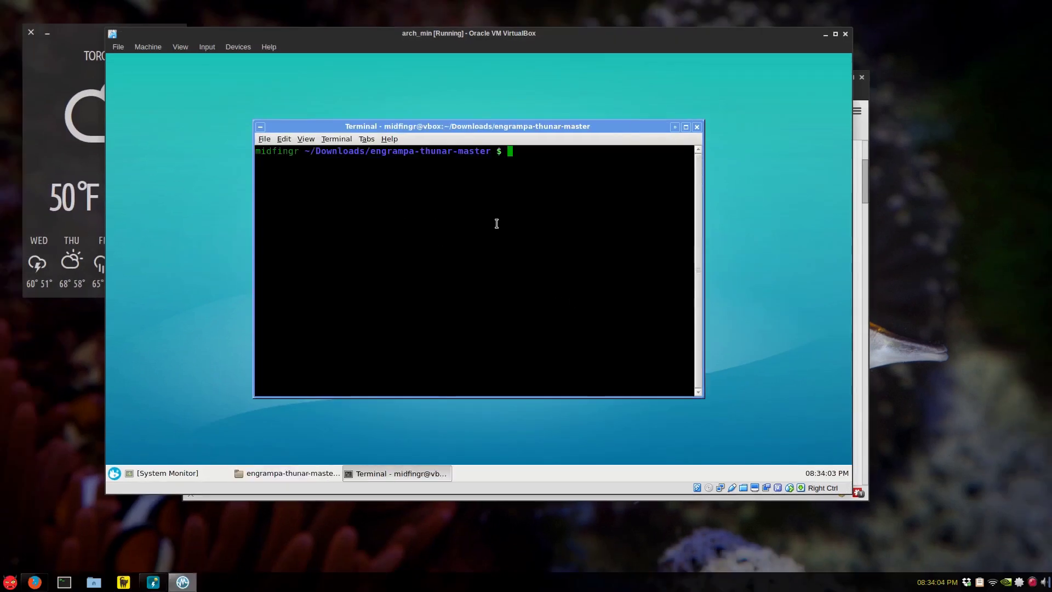
text(makep)
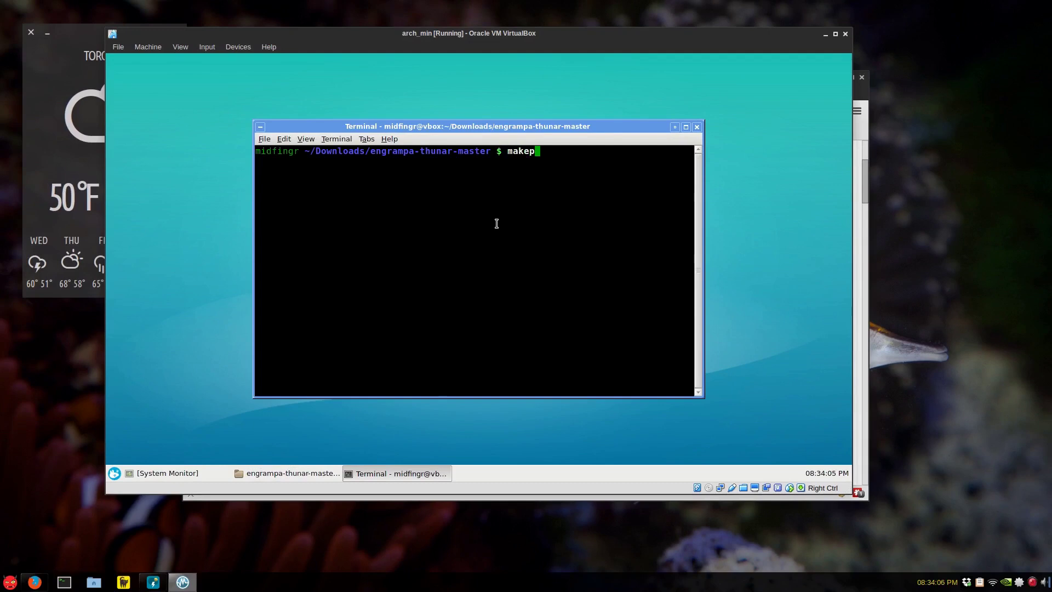
text(kg)
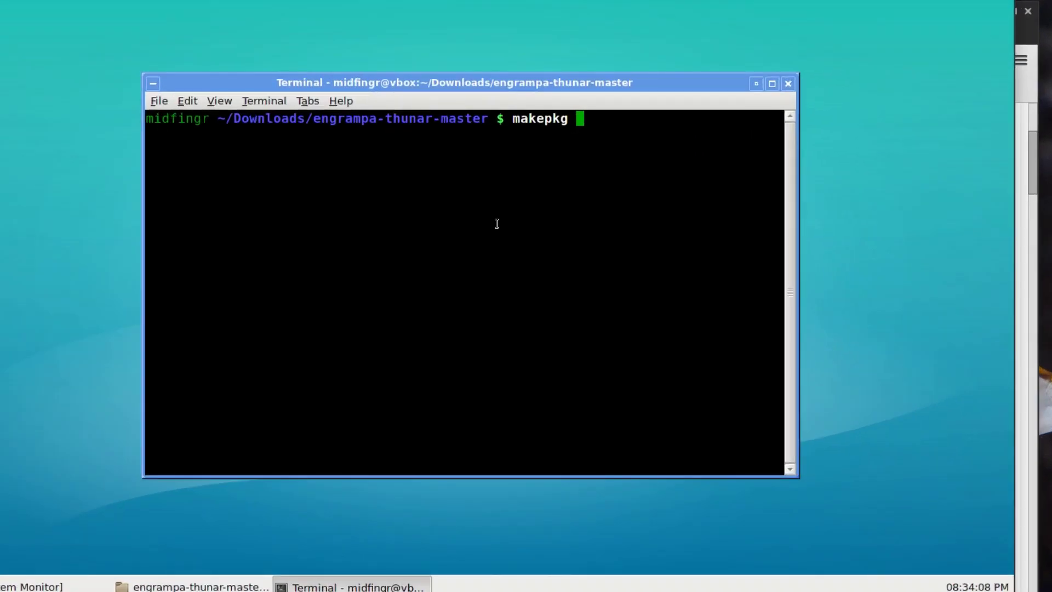
text( -s)
key(Return)
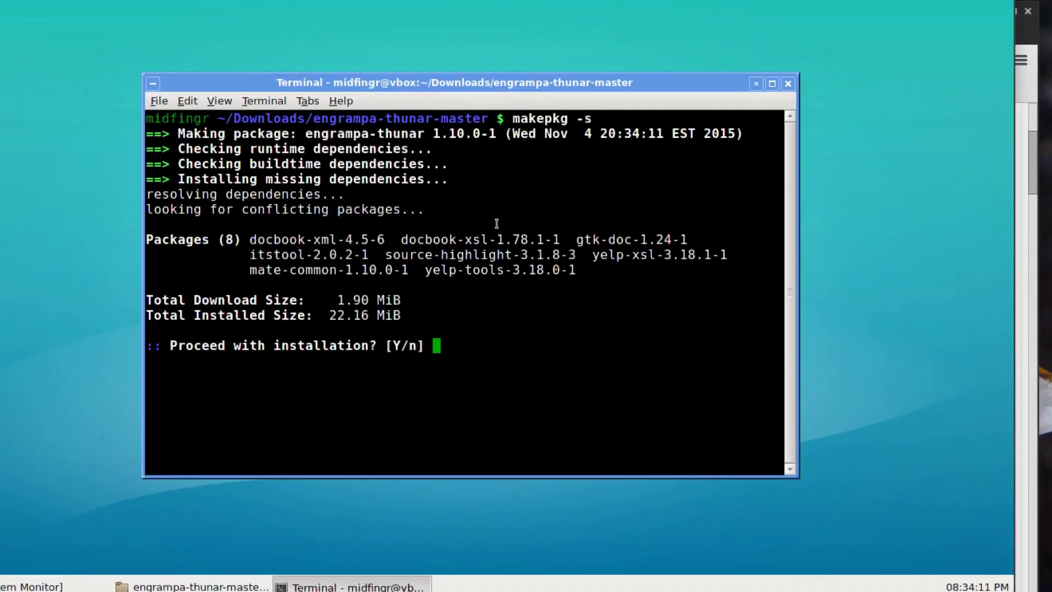
key(Return)
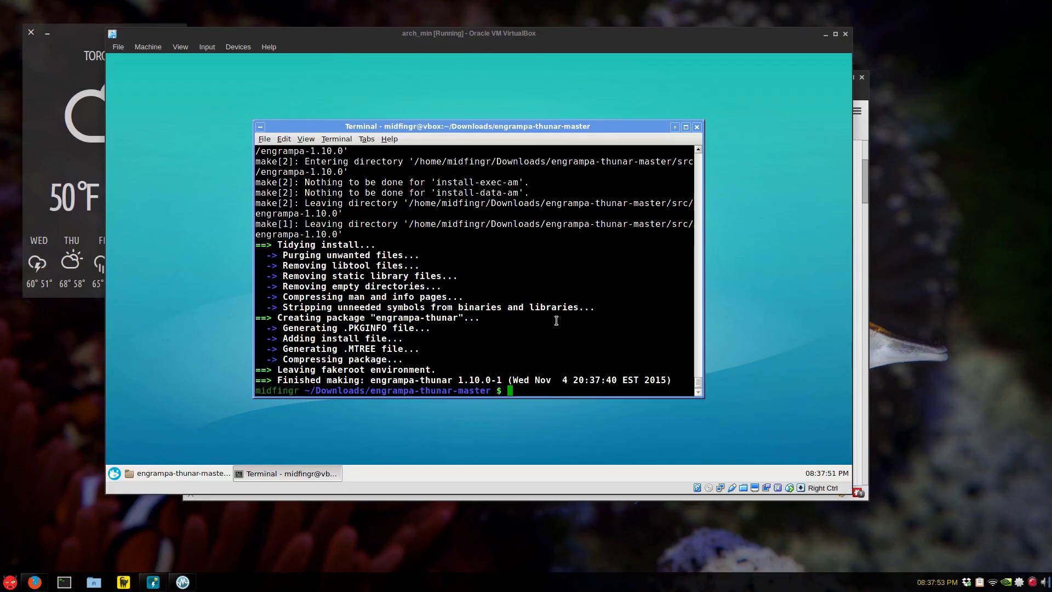
- Return to Thunar and check that engrampa-thunar-1.10.0-1-i686.pkg.tar.xz was built
click(157, 473)
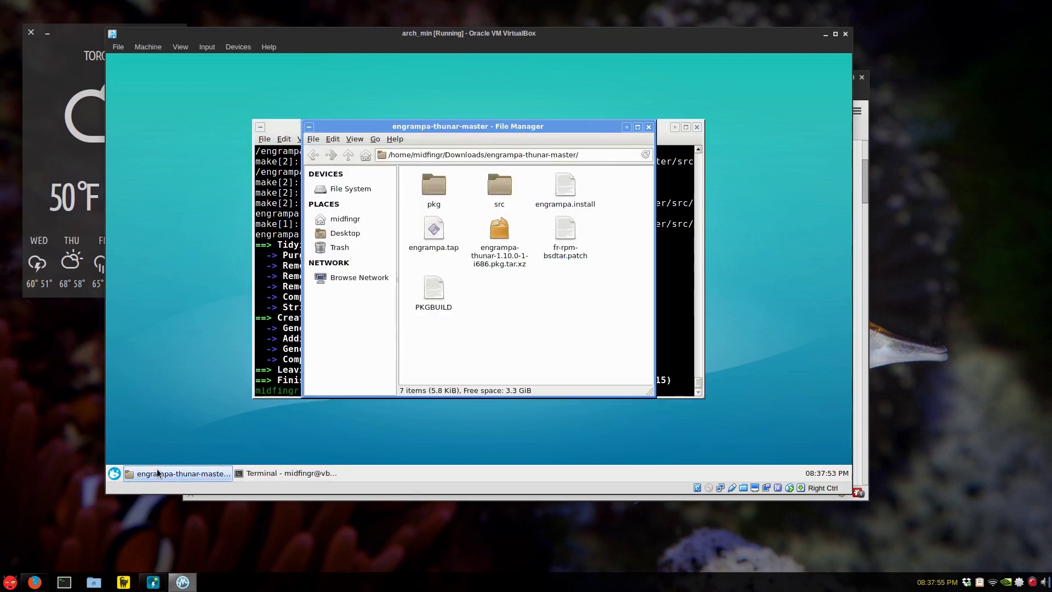
click(509, 260)
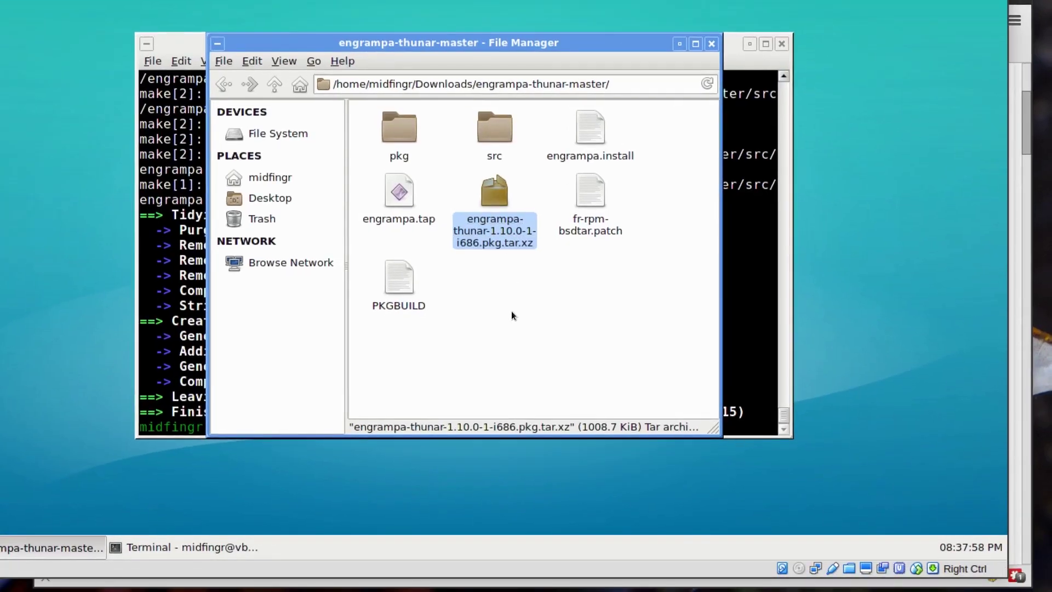
click(512, 332)
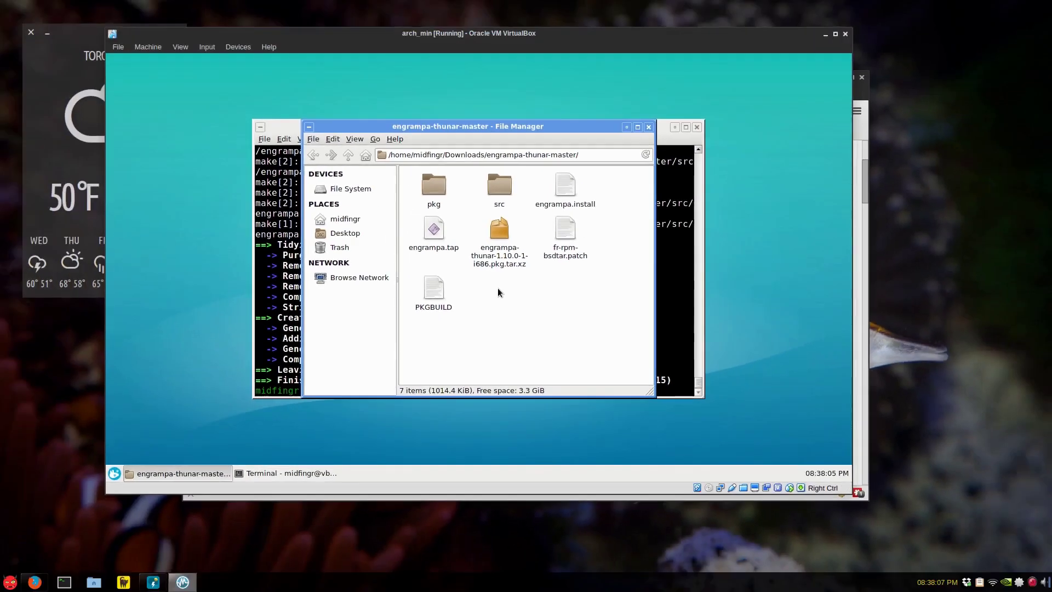
- Install the built package by rerunning the command as makepkg -i
click(276, 296)
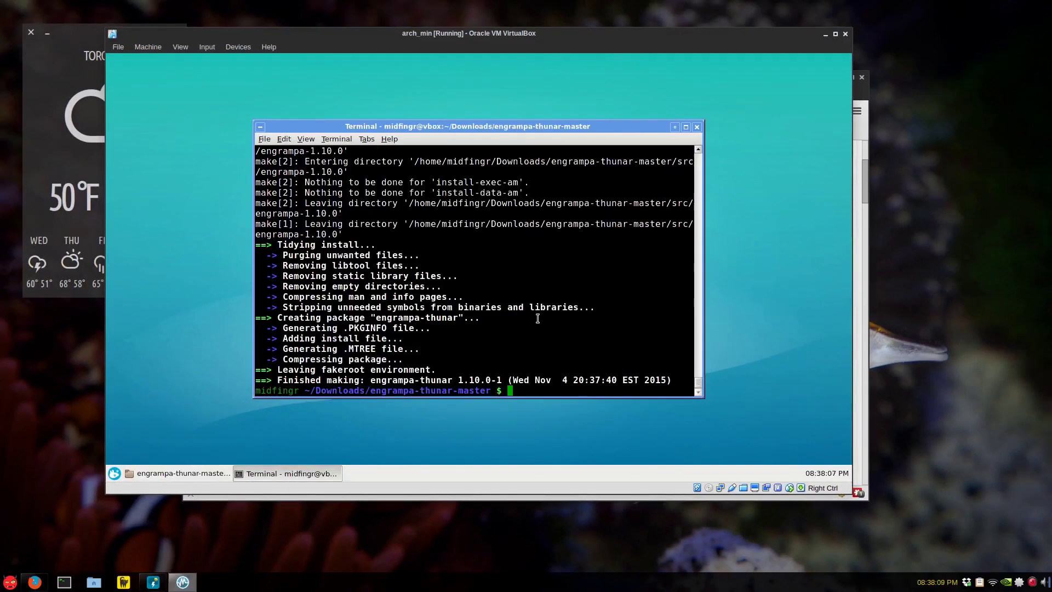
key(Up)
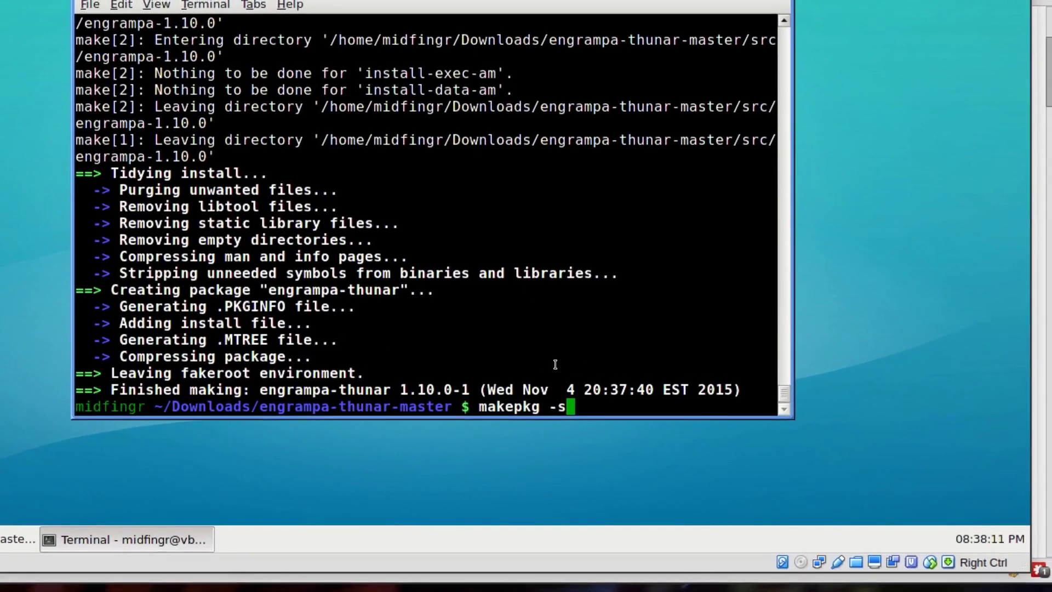
key(BackSpace)
text(i)
key(Return)
key(Return)
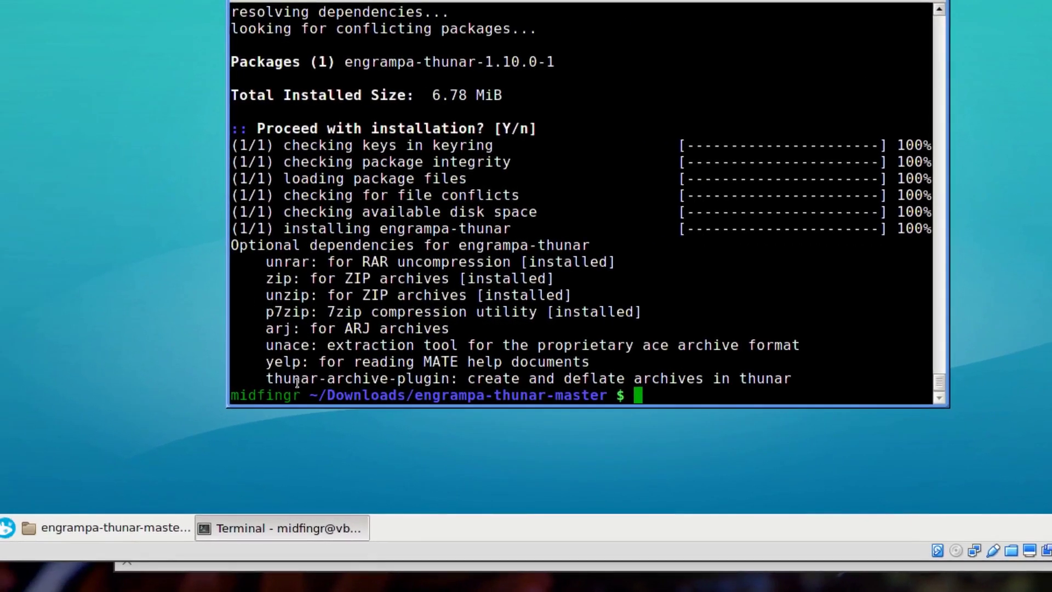
- Install thunar-archive-plugin with pac, pasting the copied plugin name and confirming
double_click(298, 383)
right_click(297, 382)
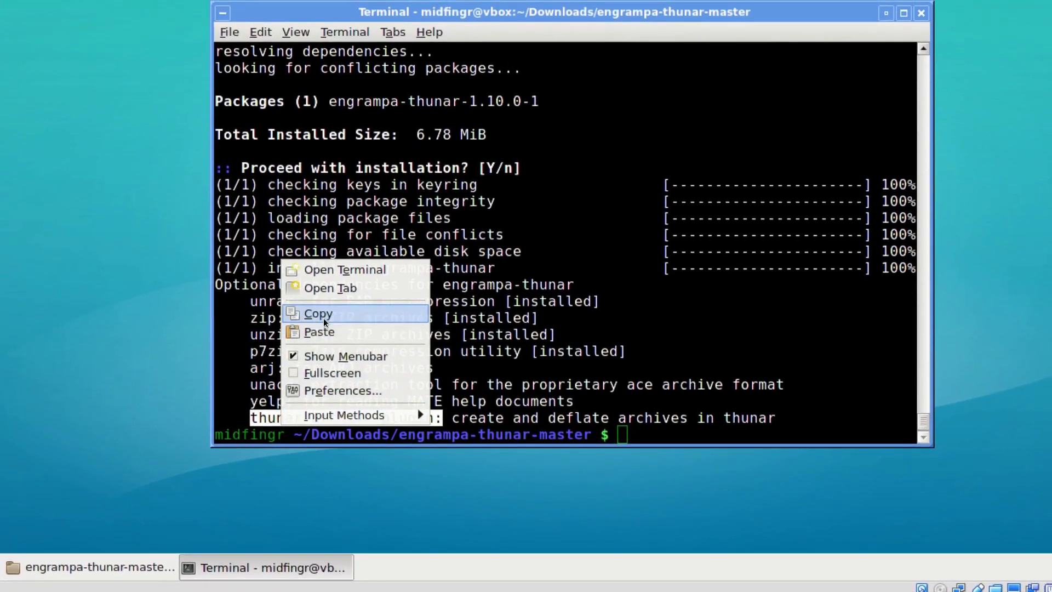
click(324, 319)
click(709, 368)
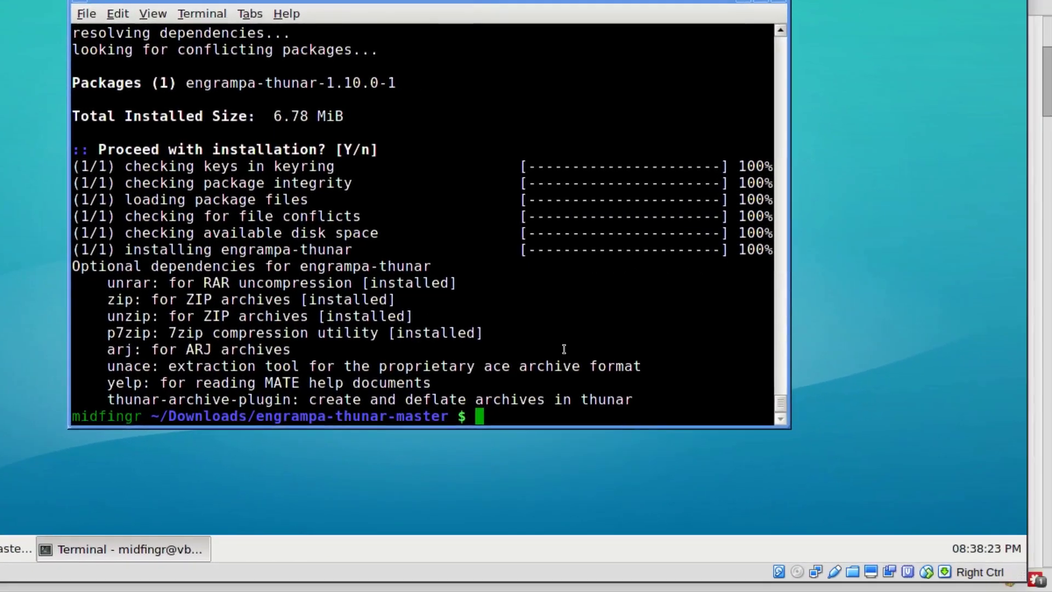
text(pac)
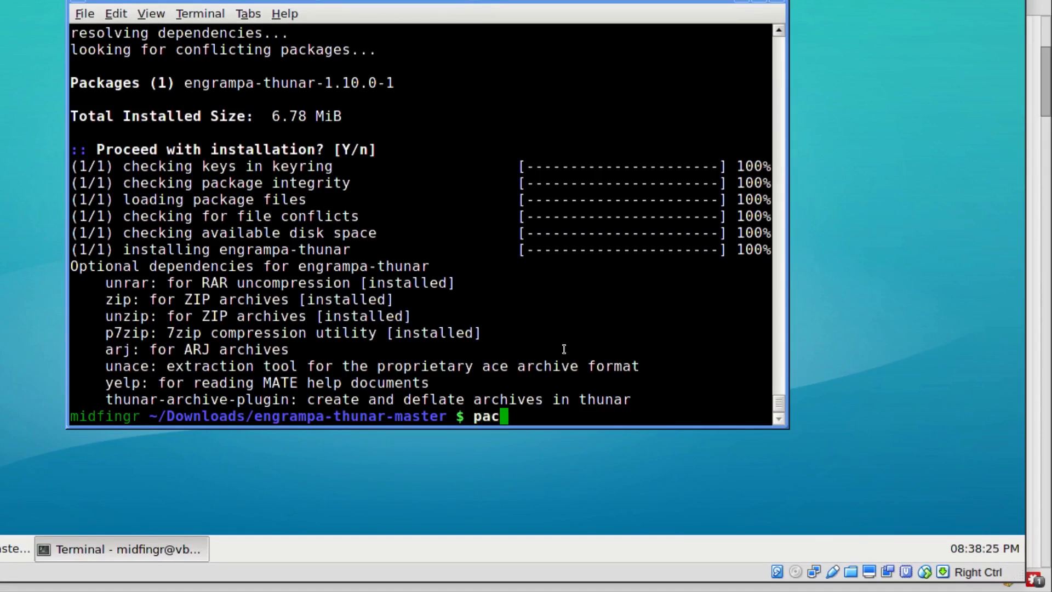
key(ctrl+shift+v)
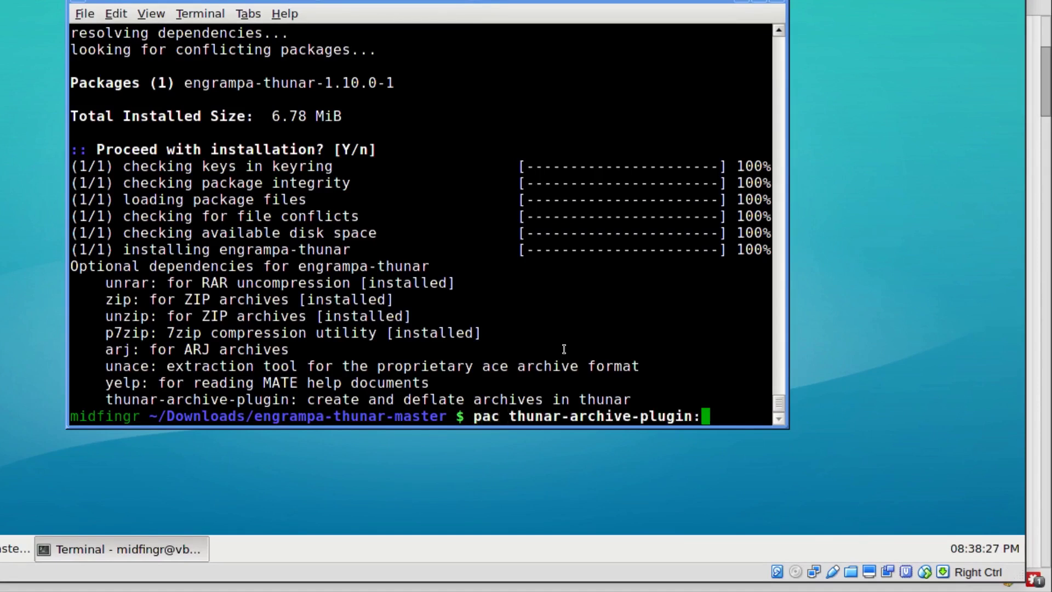
key(BackSpace)
key(Return)
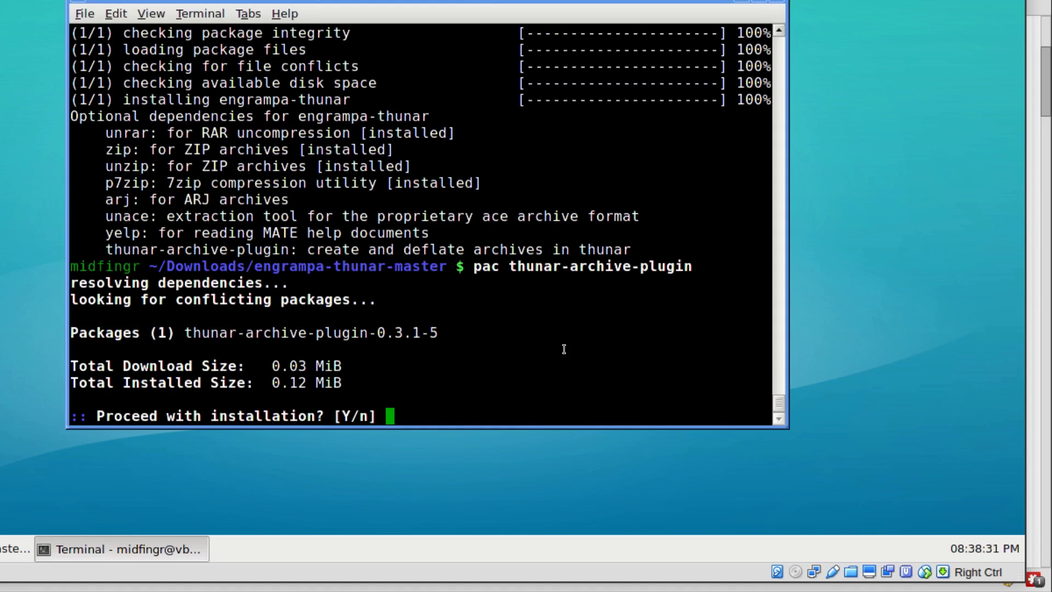
key(Return)
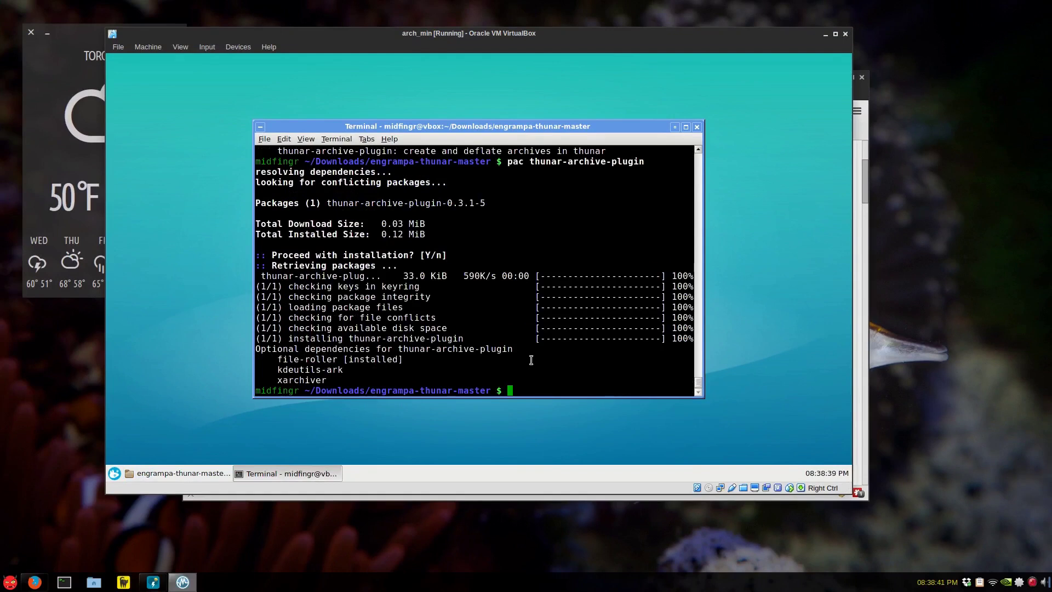
- Return to the home folder with cd and remove file-roller using pacr file-roller
text(cd)
key(Return)
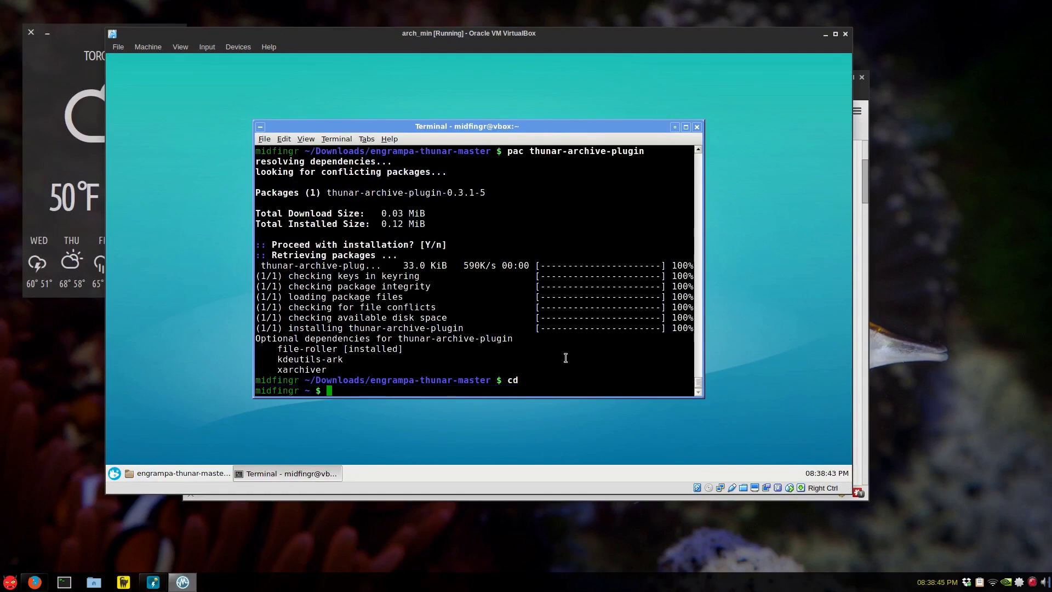
text(pacr fil)
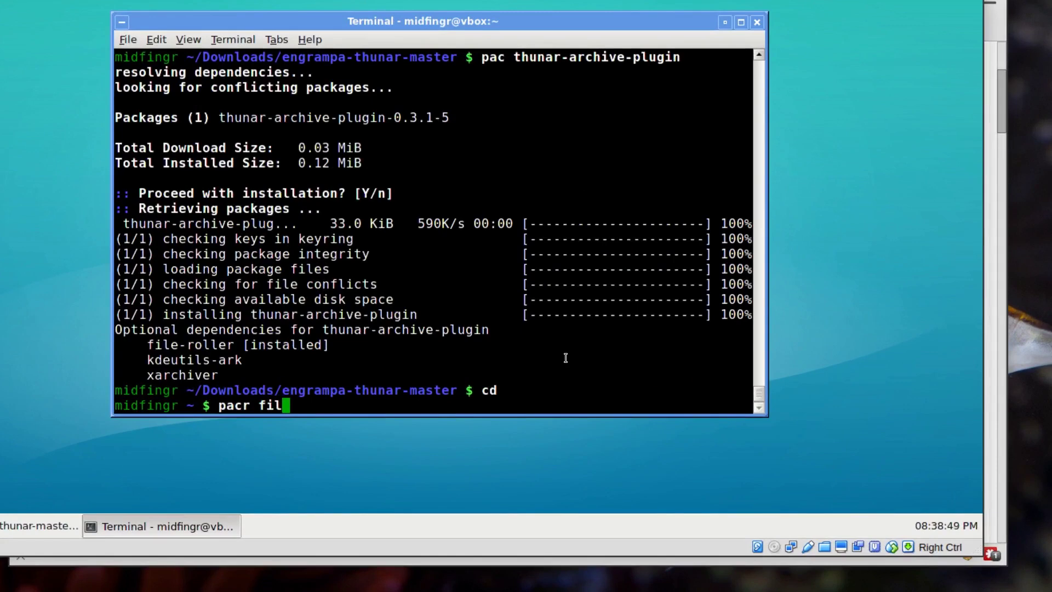
text(e-rol)
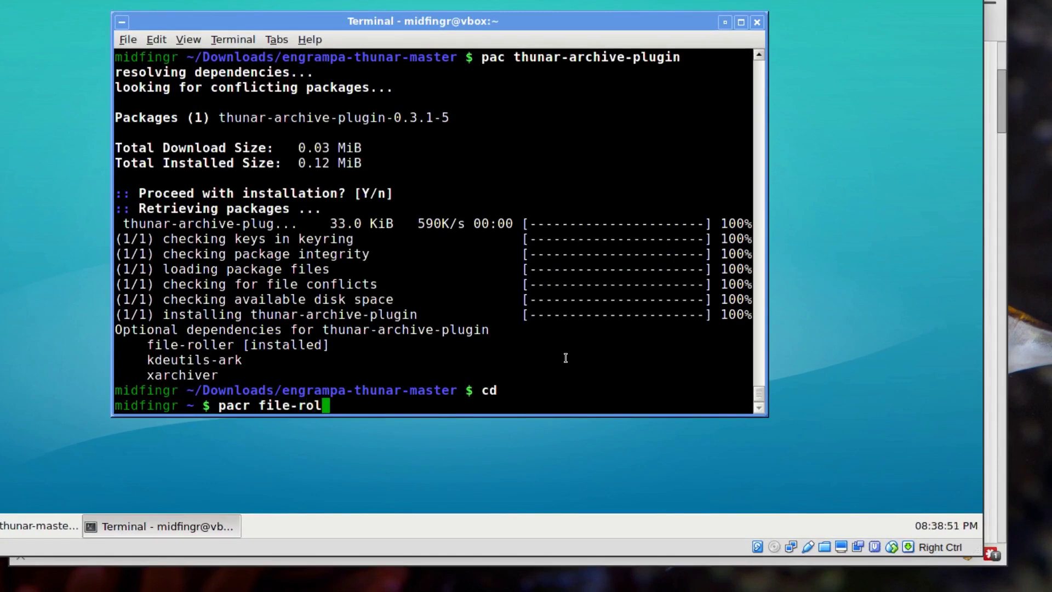
text(ler)
key(Return)
key(Return)
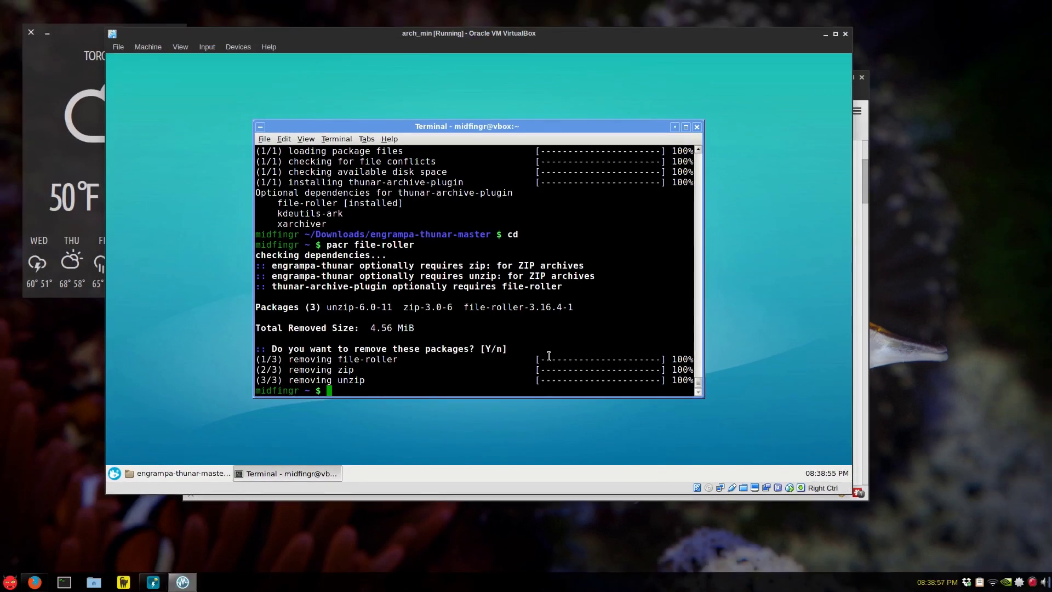
- Close the terminal and Thunar, then check the default file manager in Preferred Applications
key(ctrl+d)
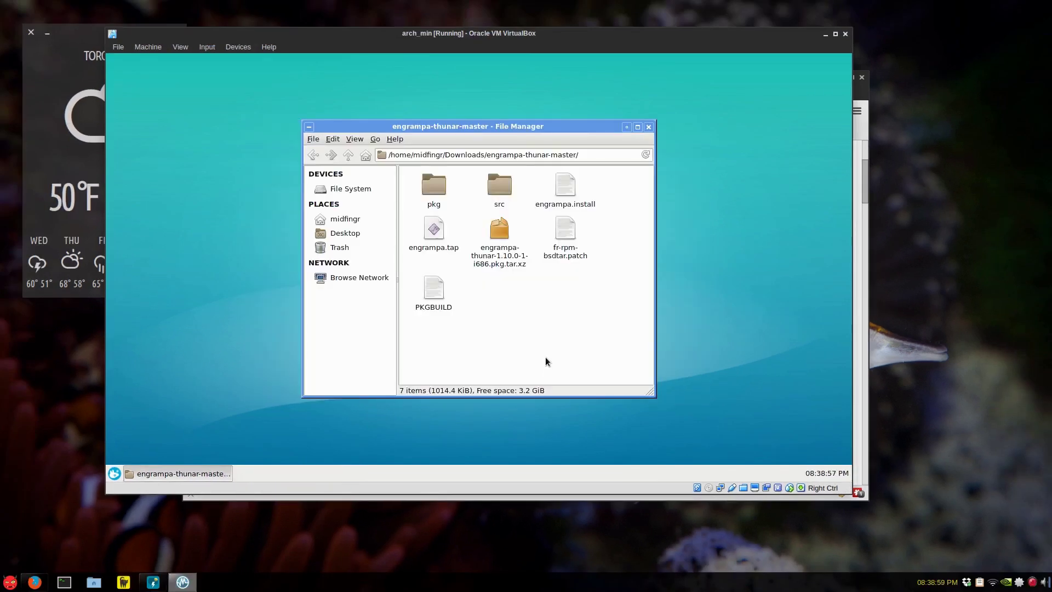
key(ctrl+w)
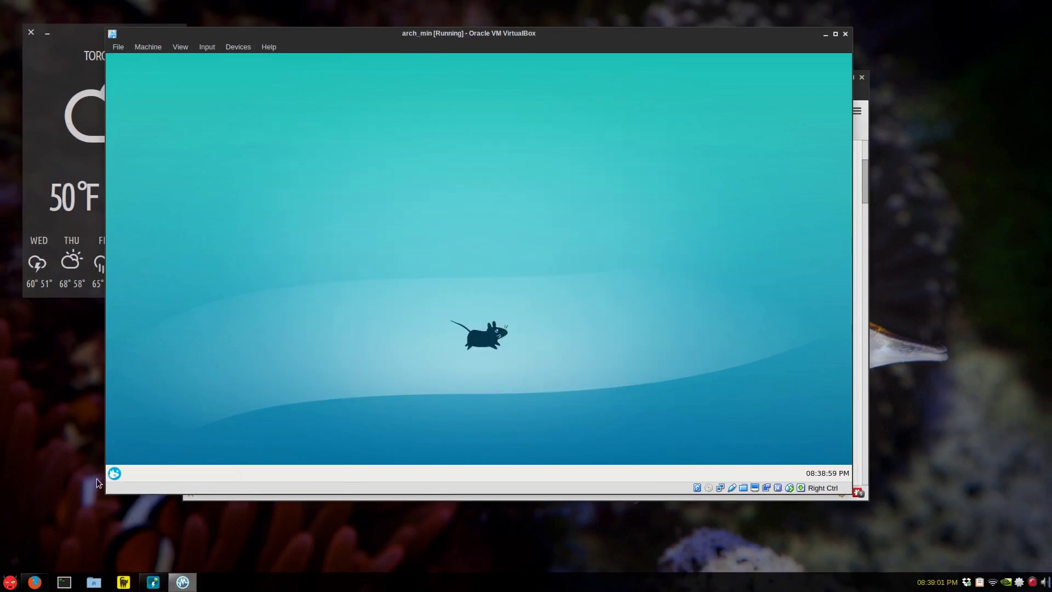
click(114, 475)
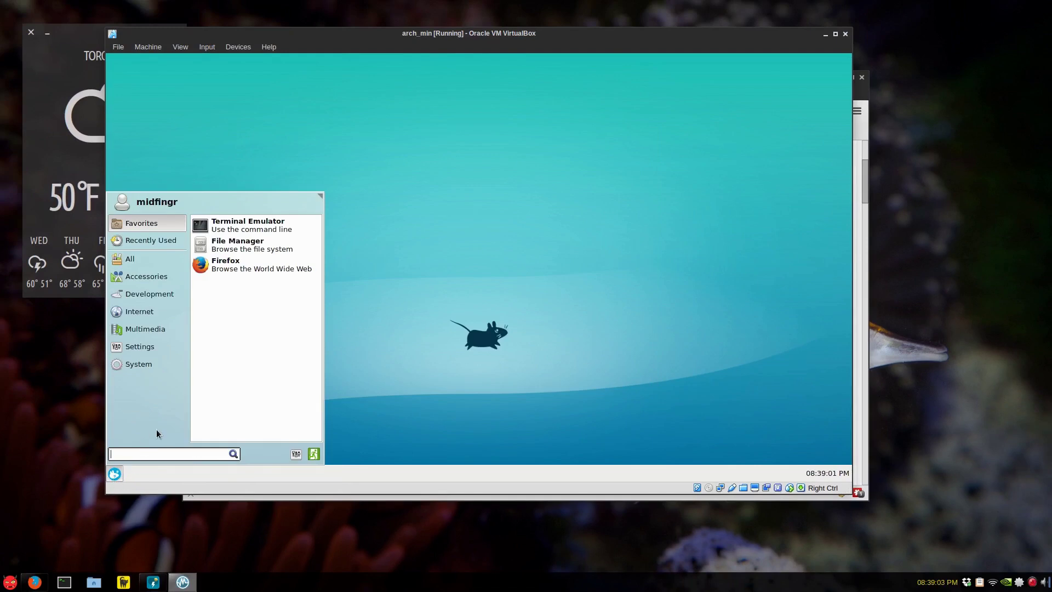
text(pref)
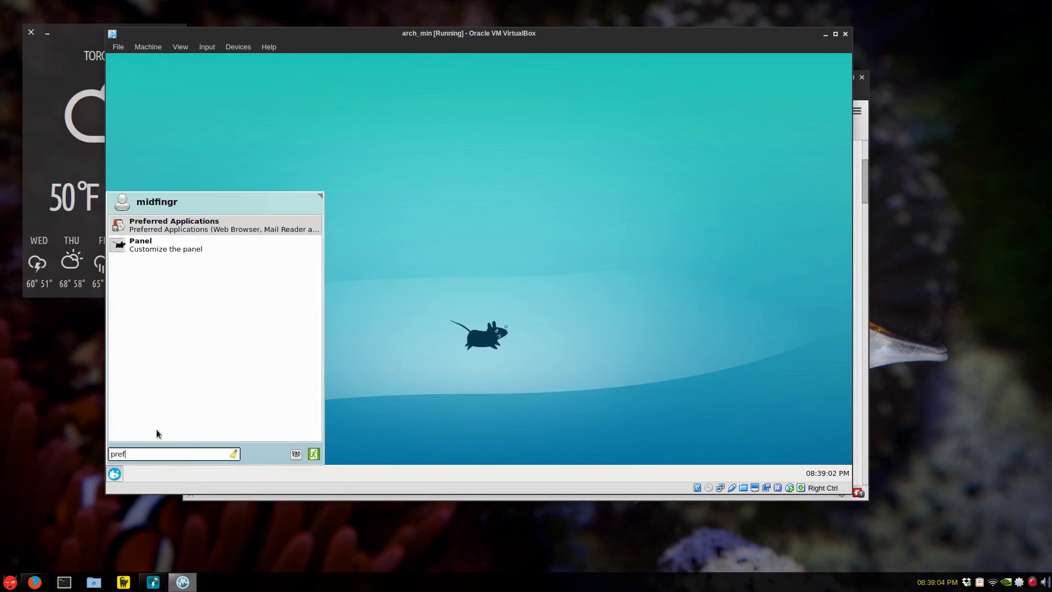
click(238, 226)
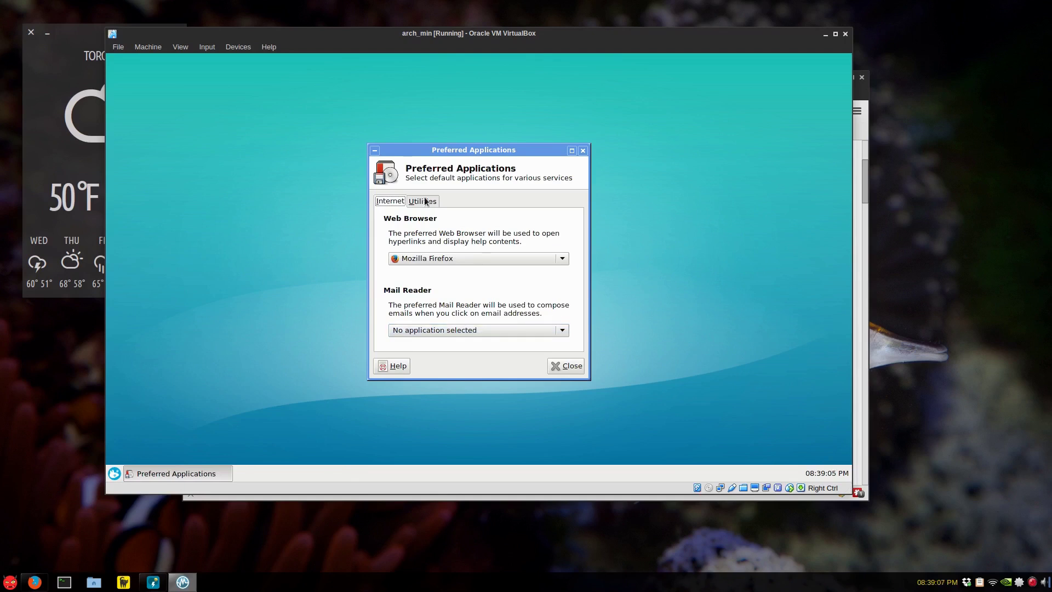
click(425, 201)
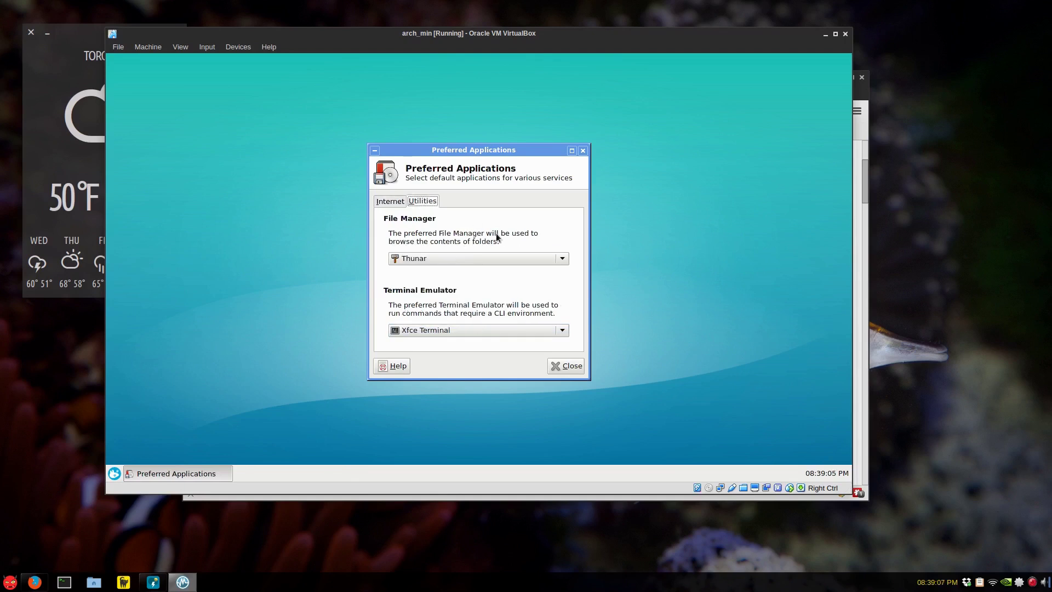
- Close Preferred Applications and launch the File Manager from the Whisker Menu
click(565, 366)
click(114, 474)
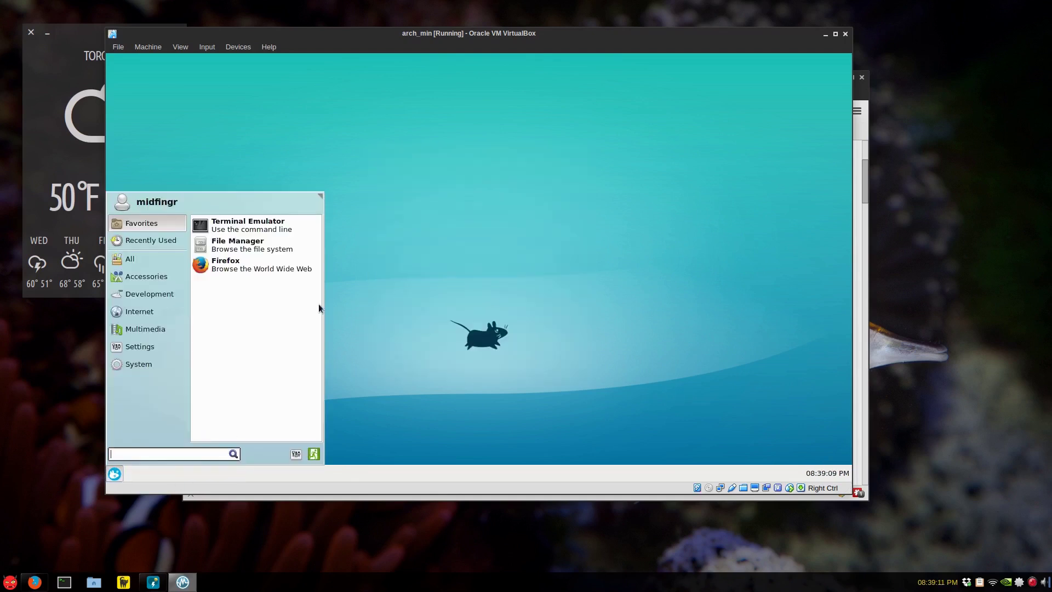
click(247, 245)
double_click(520, 189)
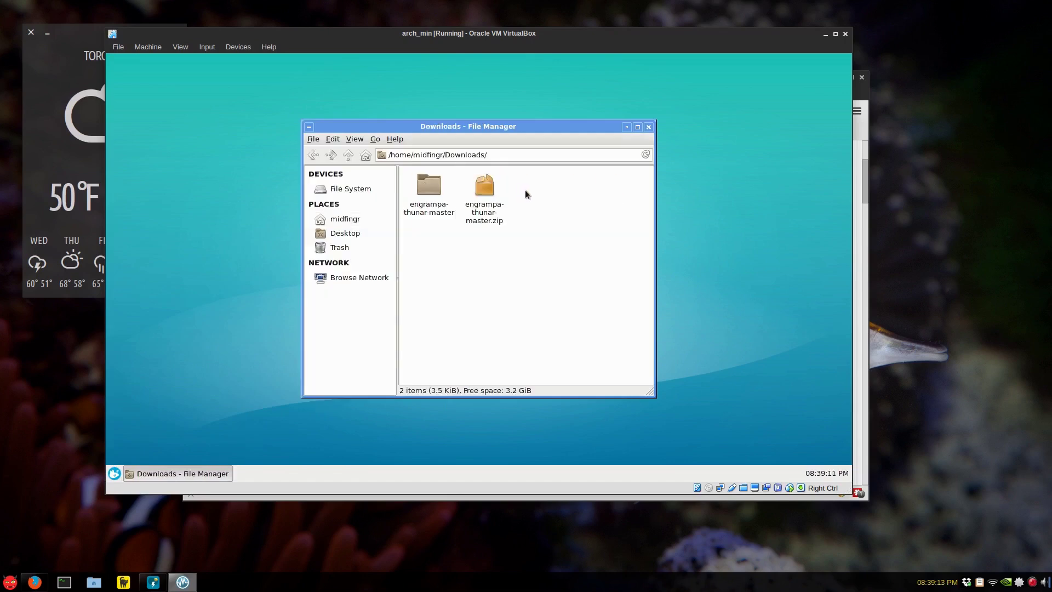
double_click(484, 186)
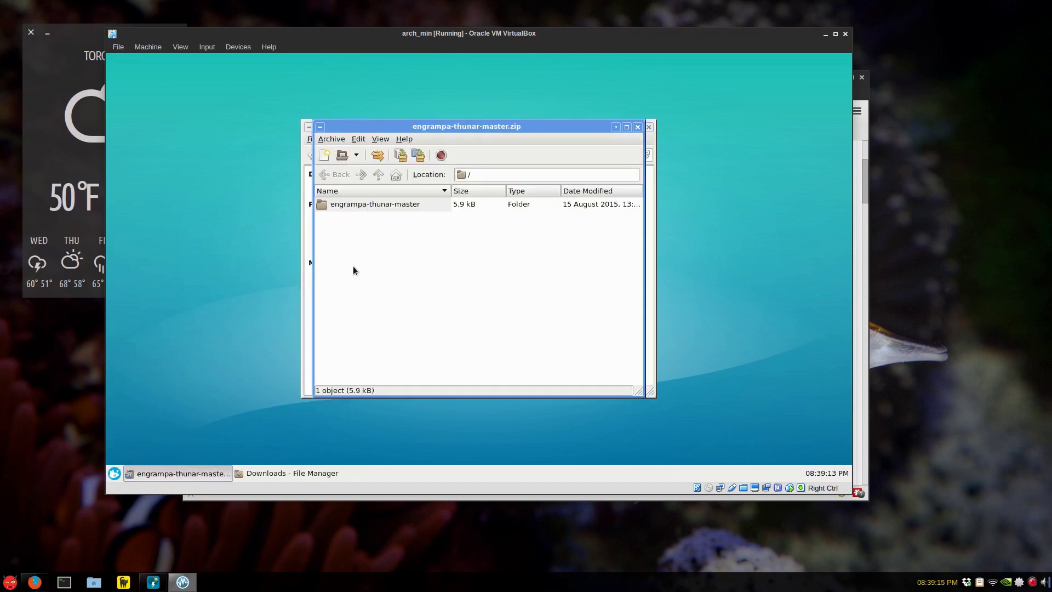
click(408, 140)
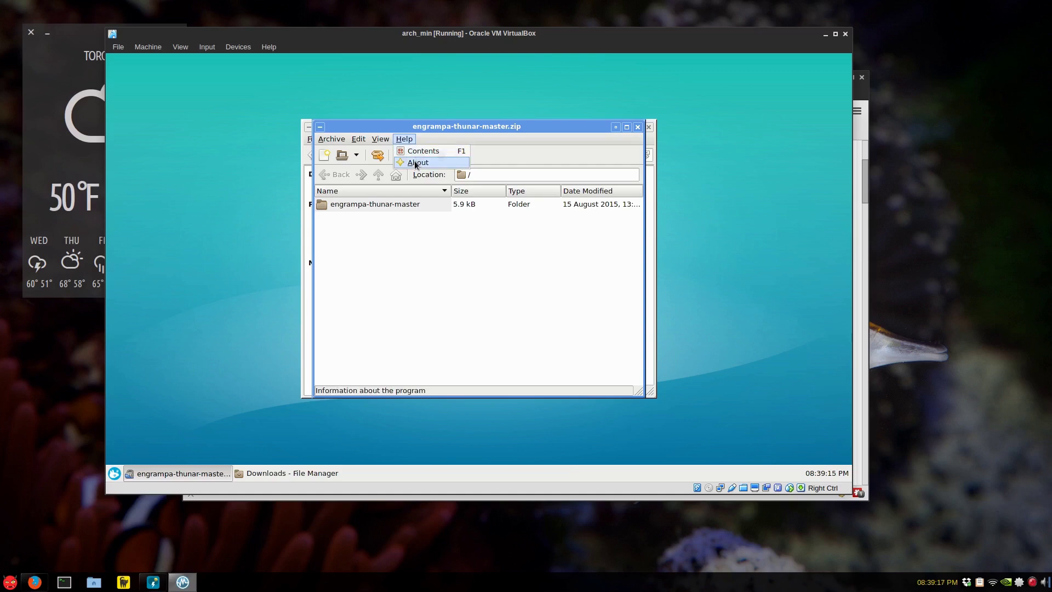
click(416, 162)
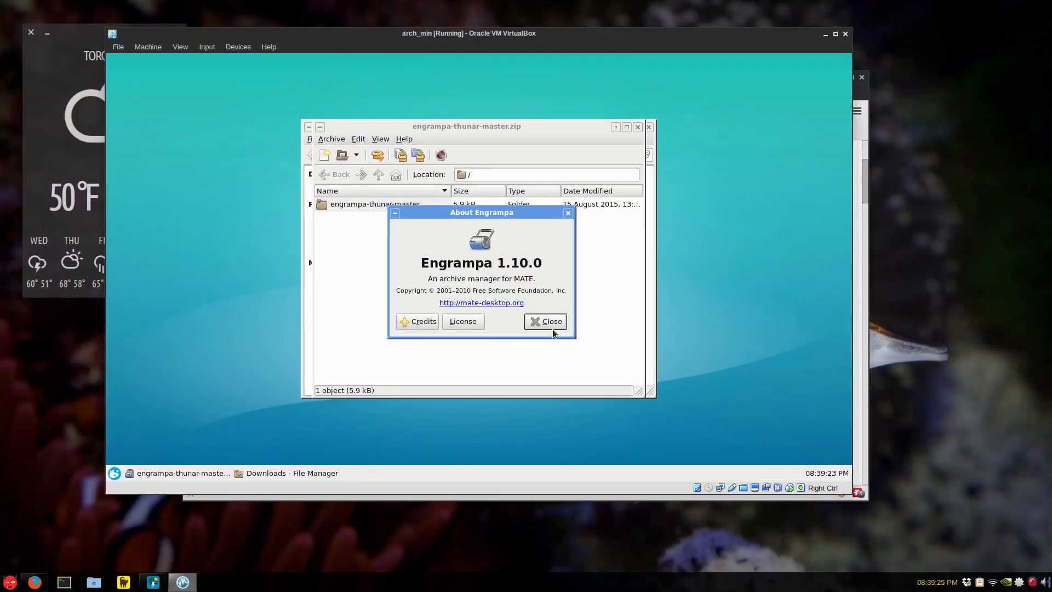
click(549, 322)
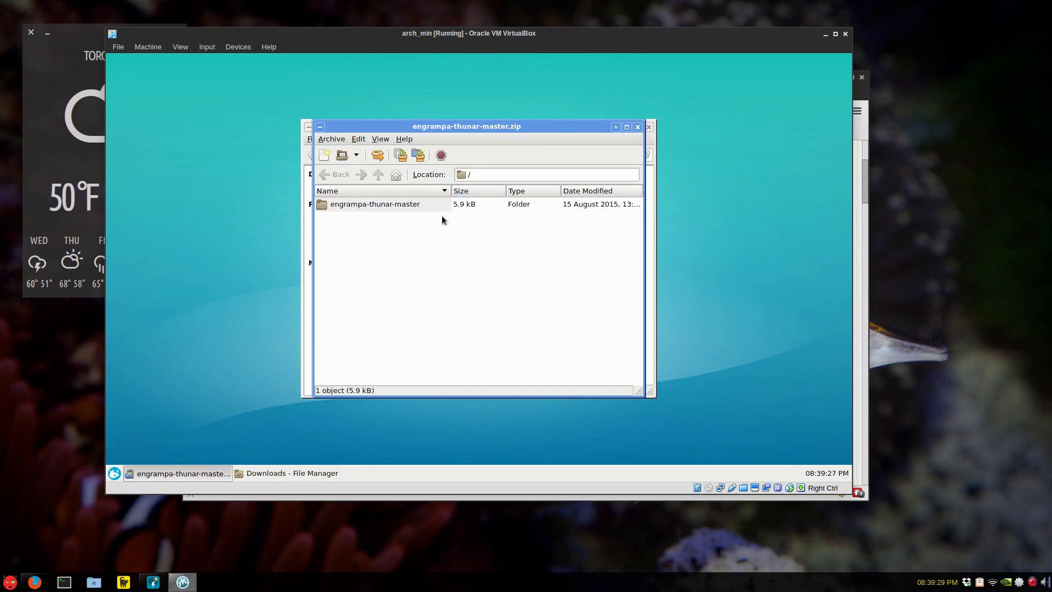
click(637, 127)
- Close the Downloads file manager window and check the YouTube comments page in Firefox
click(527, 261)
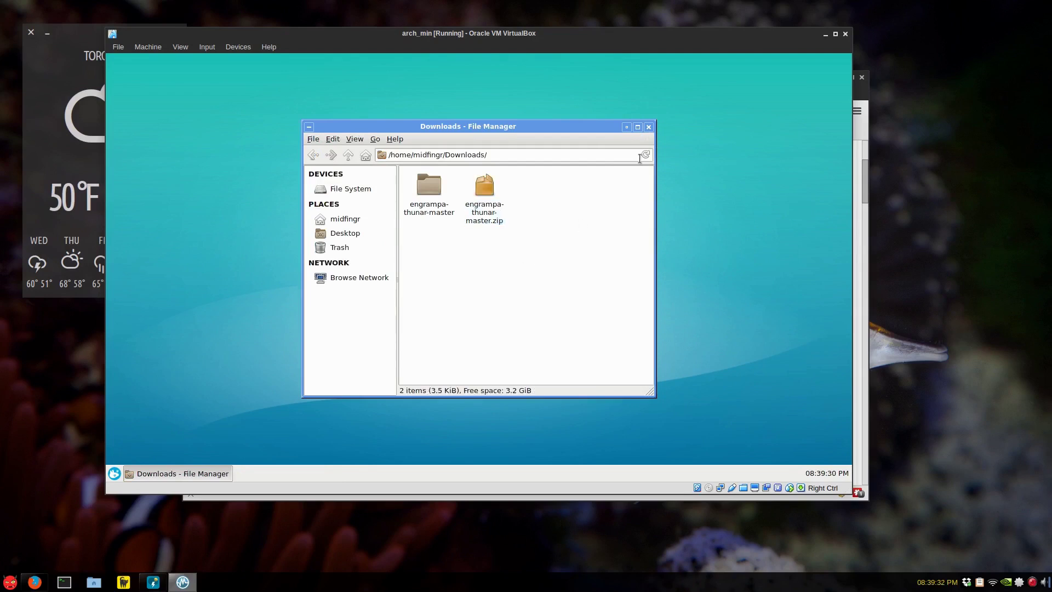
click(649, 127)
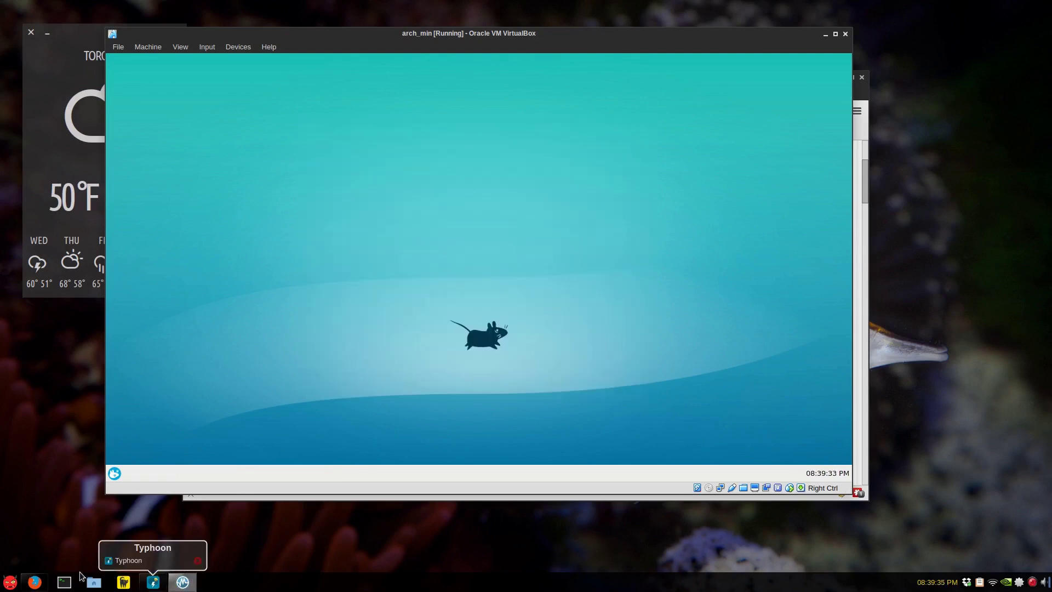
click(48, 578)
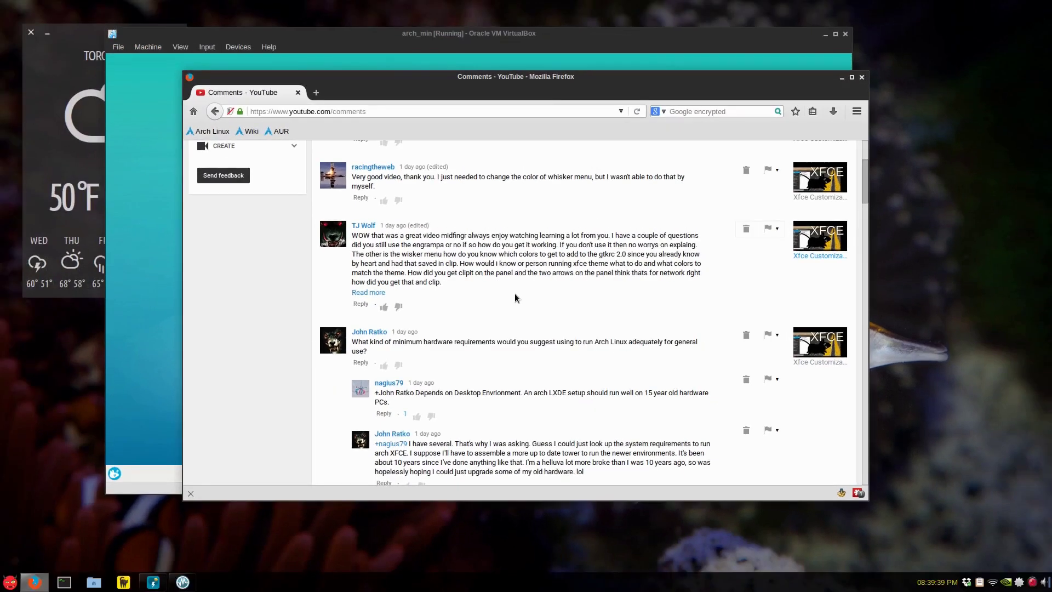
- Open a home-folder file manager in the guest, show hidden files with Ctrl+H, and enlarge it
click(125, 403)
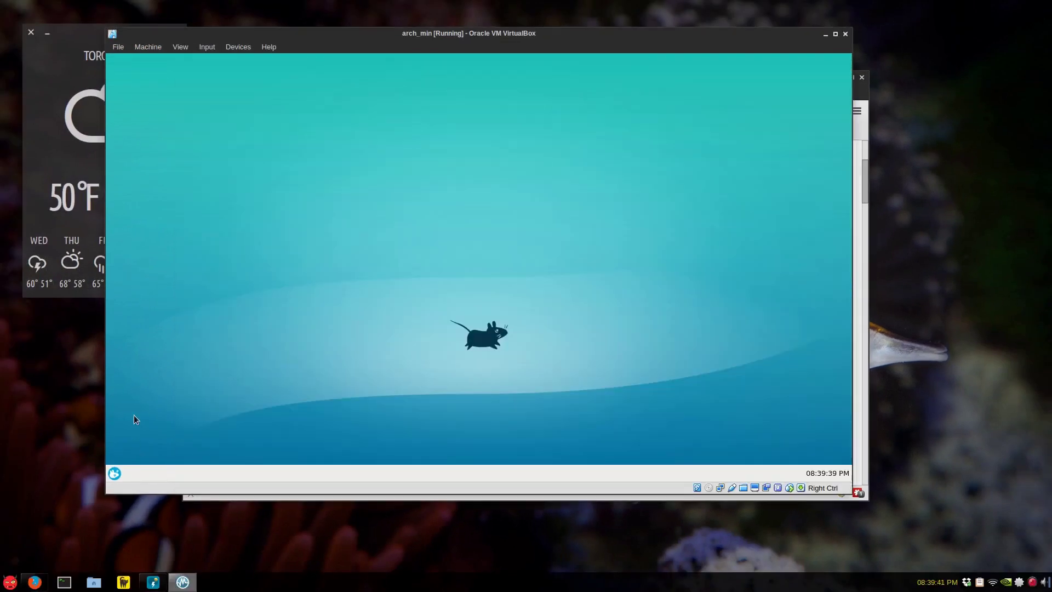
click(110, 471)
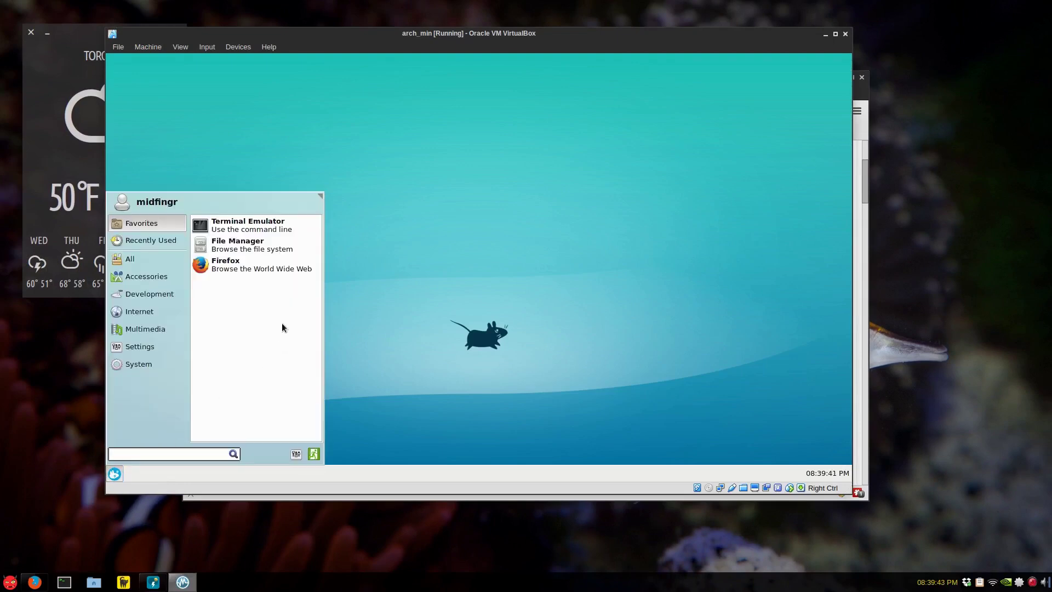
click(265, 244)
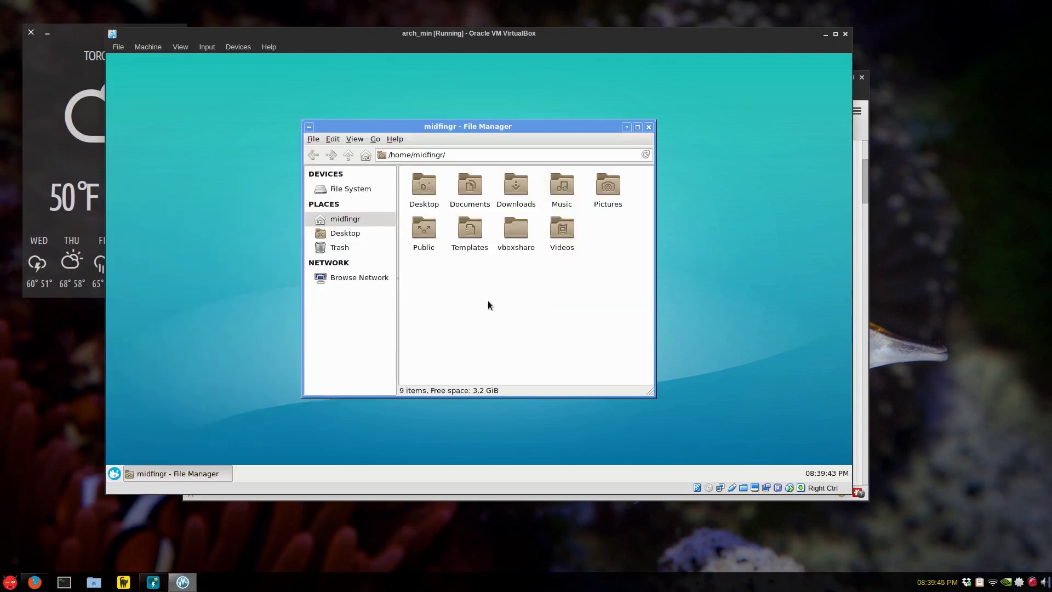
key(ctrl+h)
scroll(629, 312, down, 5)
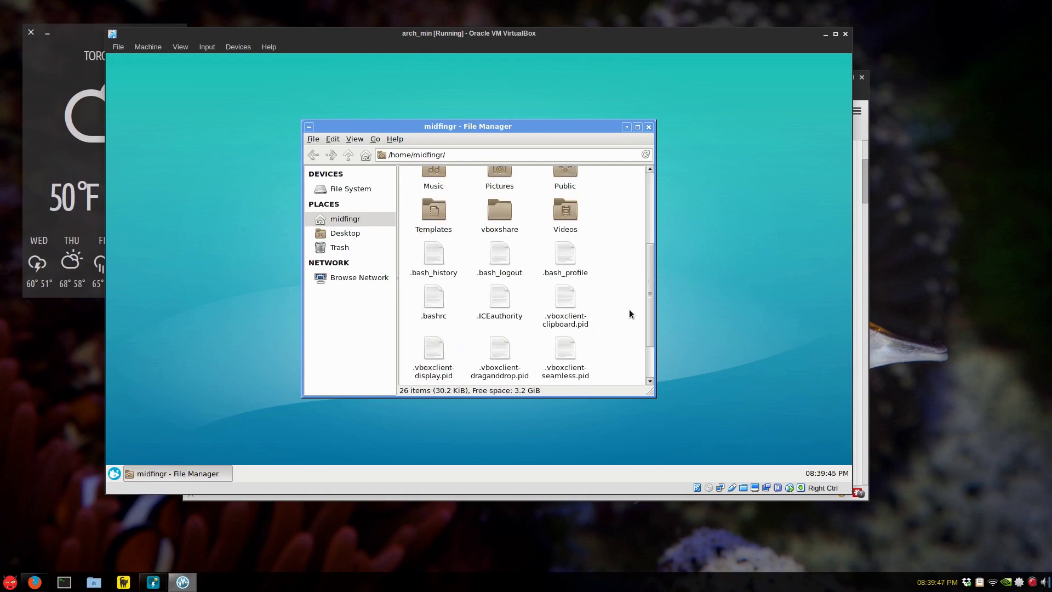
click(658, 127)
click(594, 138)
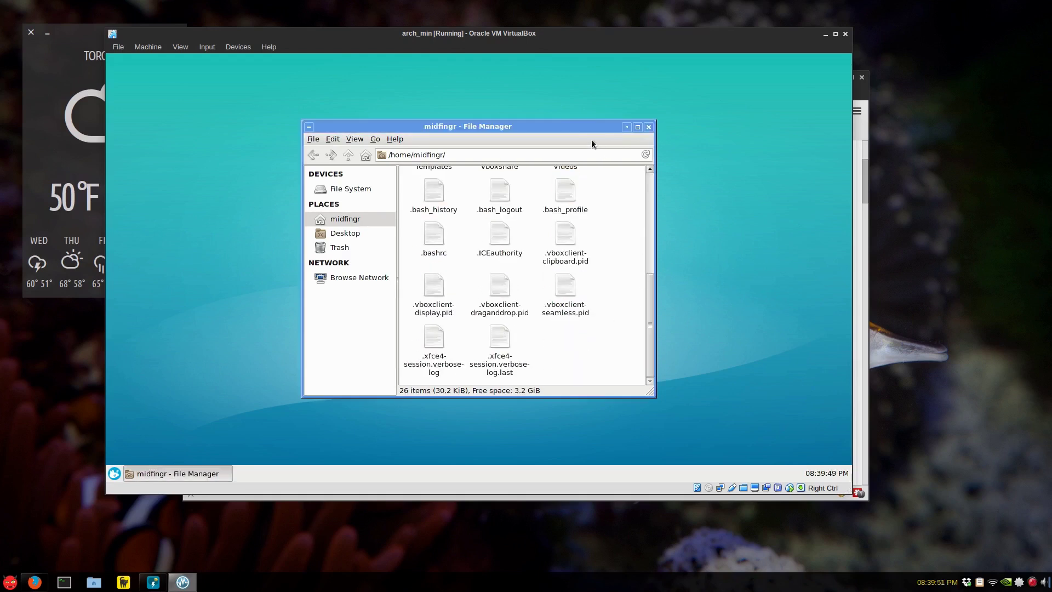
drag(659, 118, 778, 71)
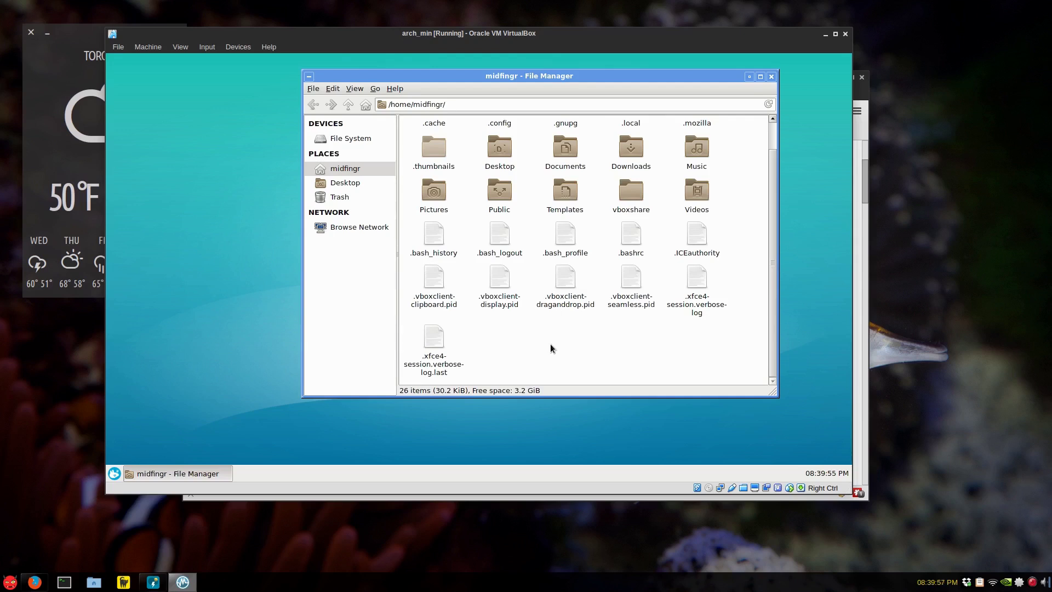
- Launch Firefox in the guest from the Whisker Menu favourites
click(433, 362)
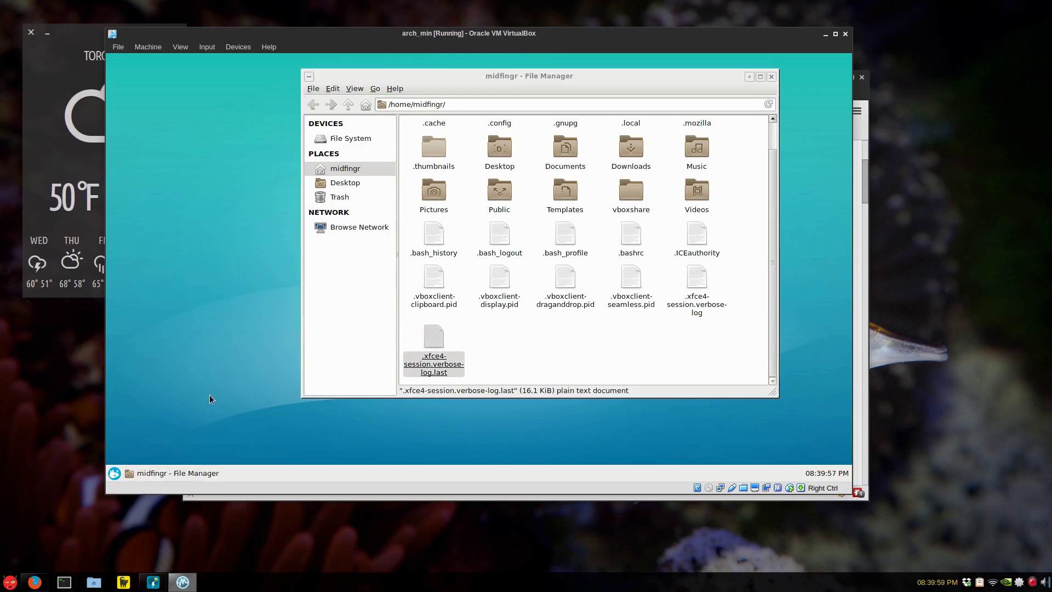
click(114, 473)
click(158, 330)
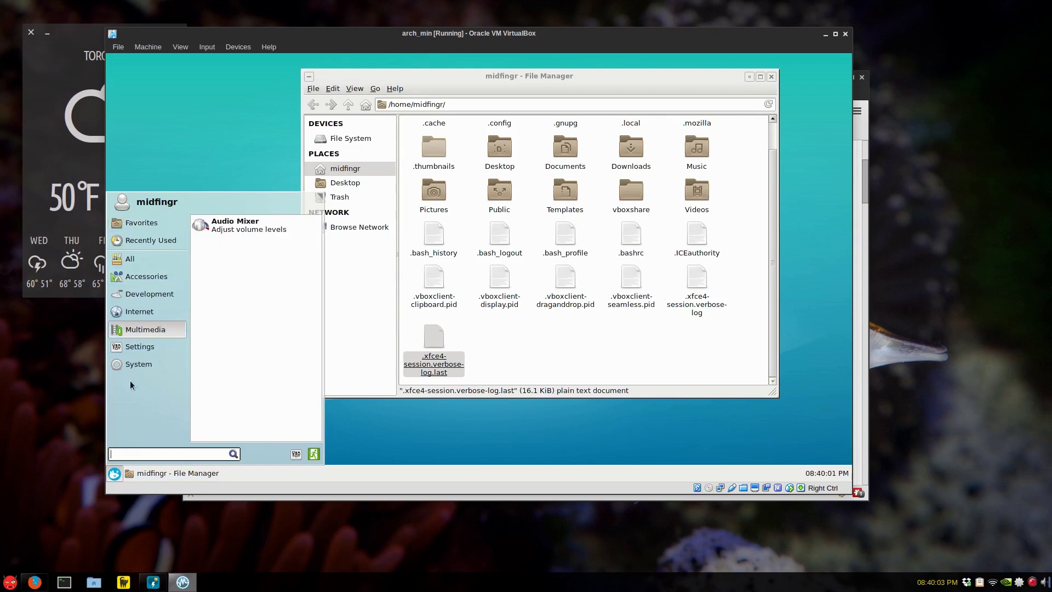
click(137, 365)
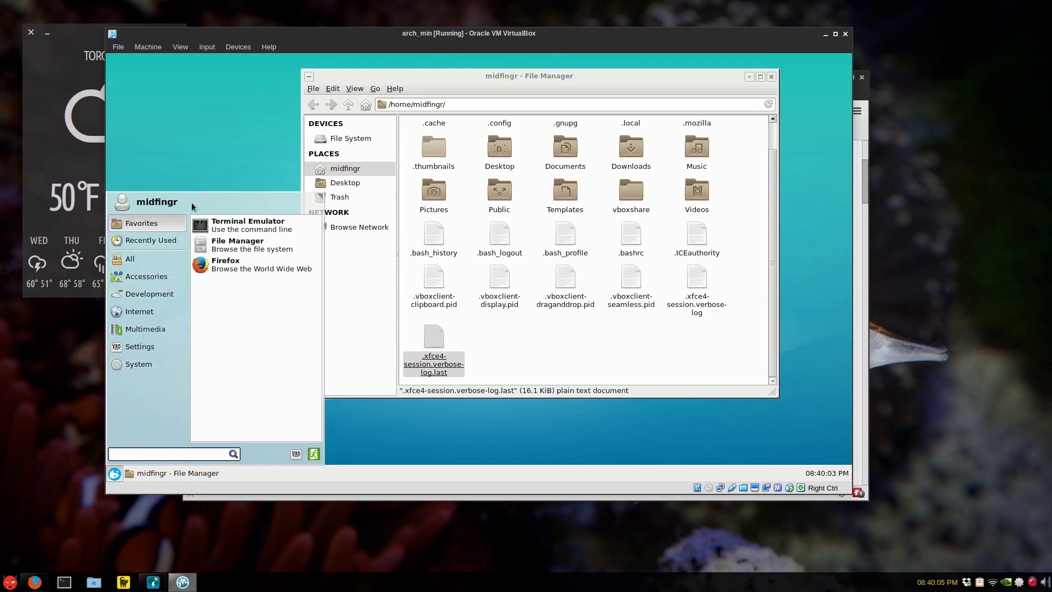
click(233, 273)
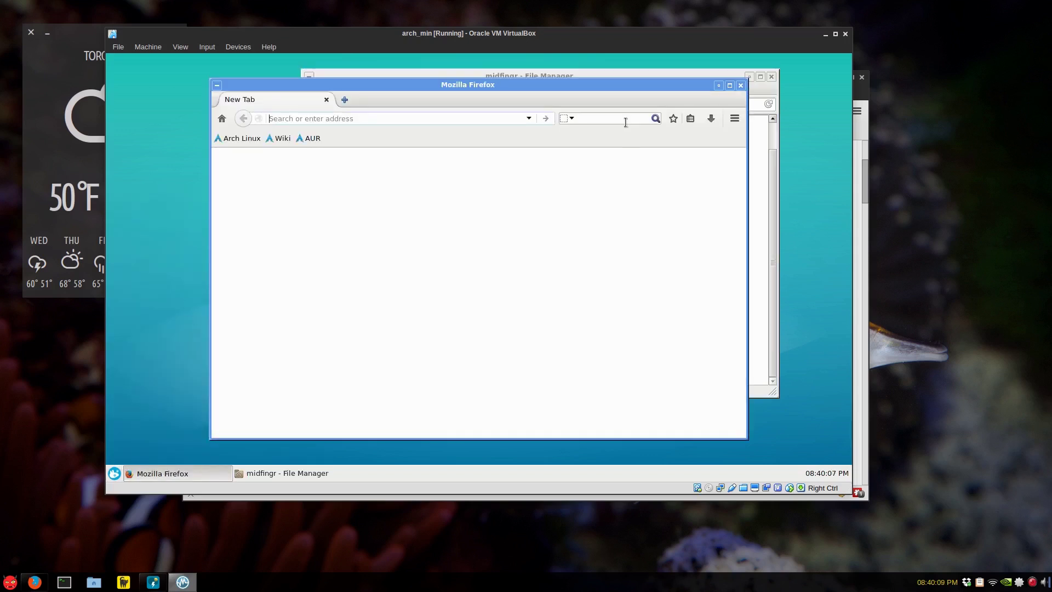
- Search the web for 'whisker menu numix'
text(wh)
text(si)
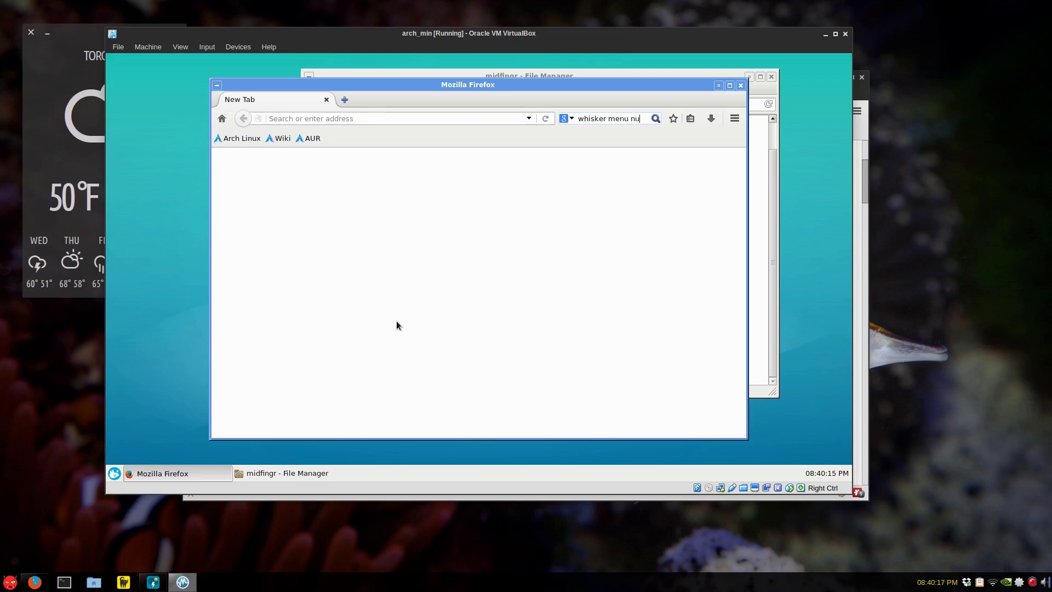
text(ix)
key(Return)
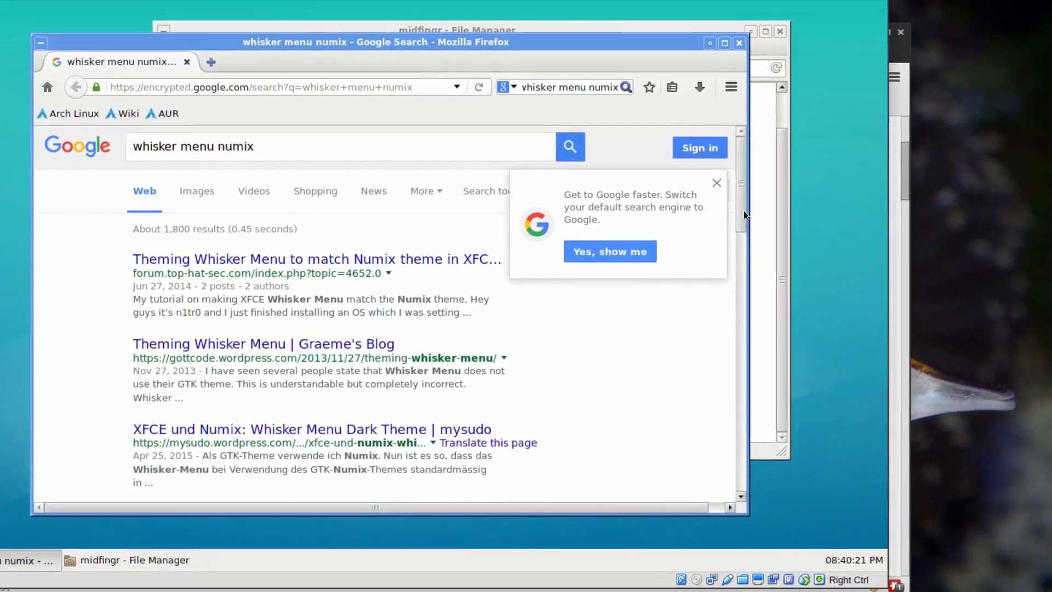
- Dismiss the search-engine popup and open the 'Theming Whisker Menu | Graeme's Blog' post in a new tab
click(822, 171)
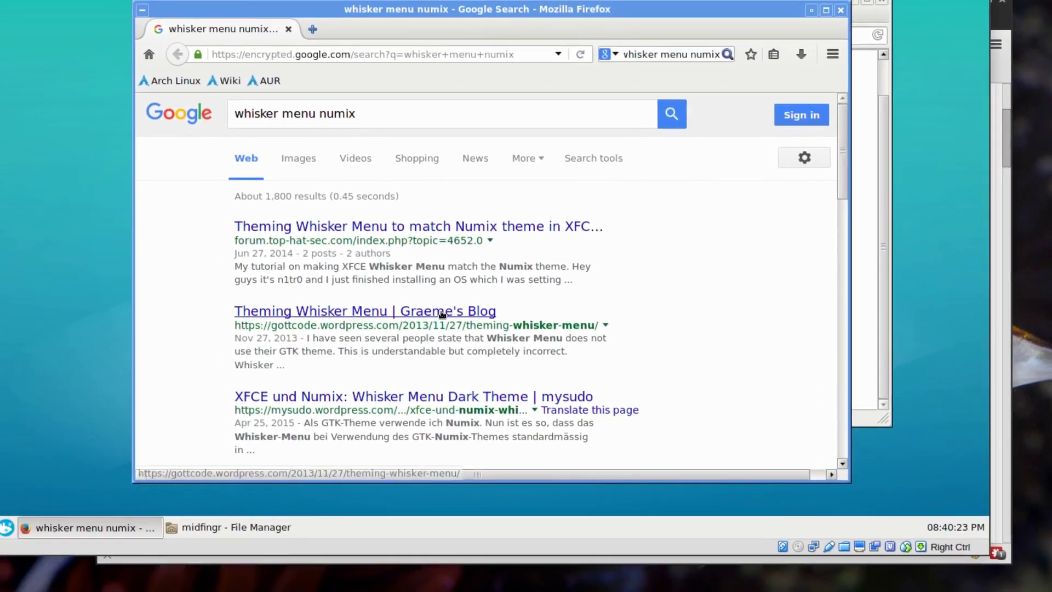
click(345, 352)
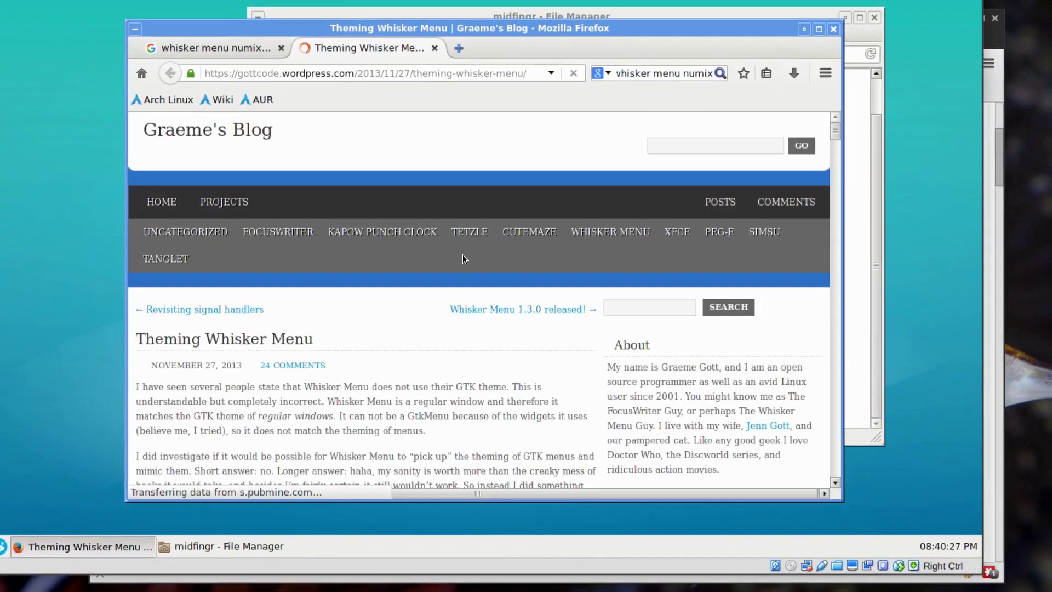
scroll(460, 257, down, 10)
scroll(452, 265, down, 11)
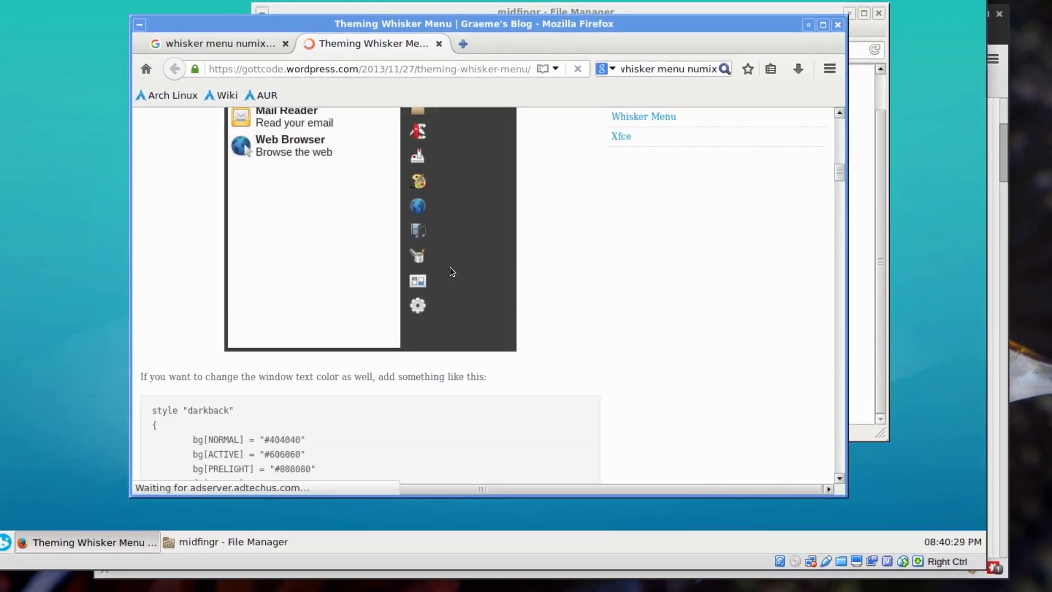
scroll(445, 258, up, 6)
scroll(446, 258, down, 8)
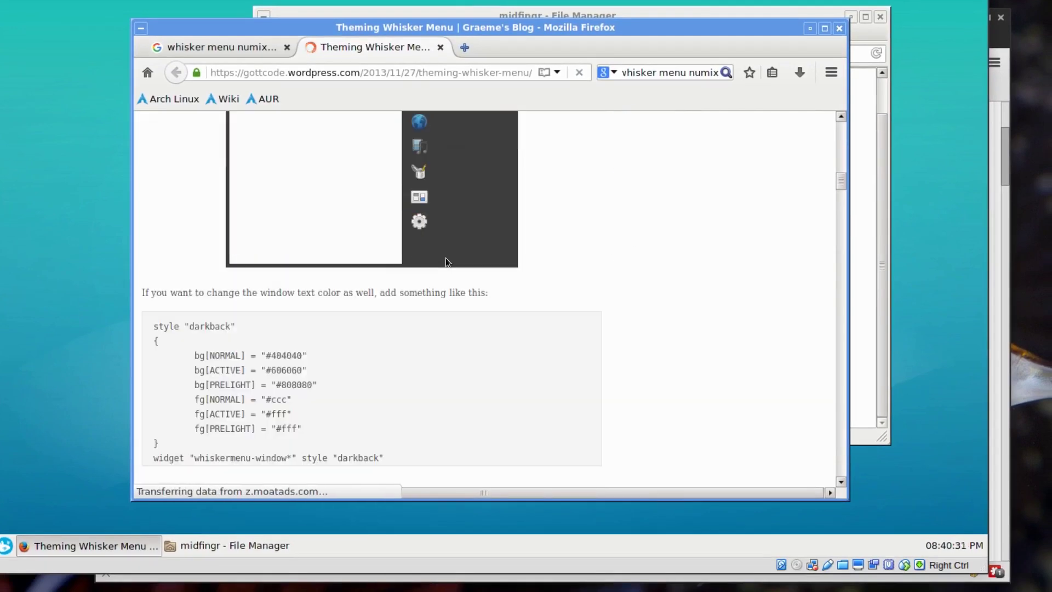
scroll(445, 258, up, 13)
scroll(445, 257, down, 7)
- Scroll through the blog post to its darktree text-colour code block
scroll(443, 263, down, 15)
scroll(441, 272, down, 10)
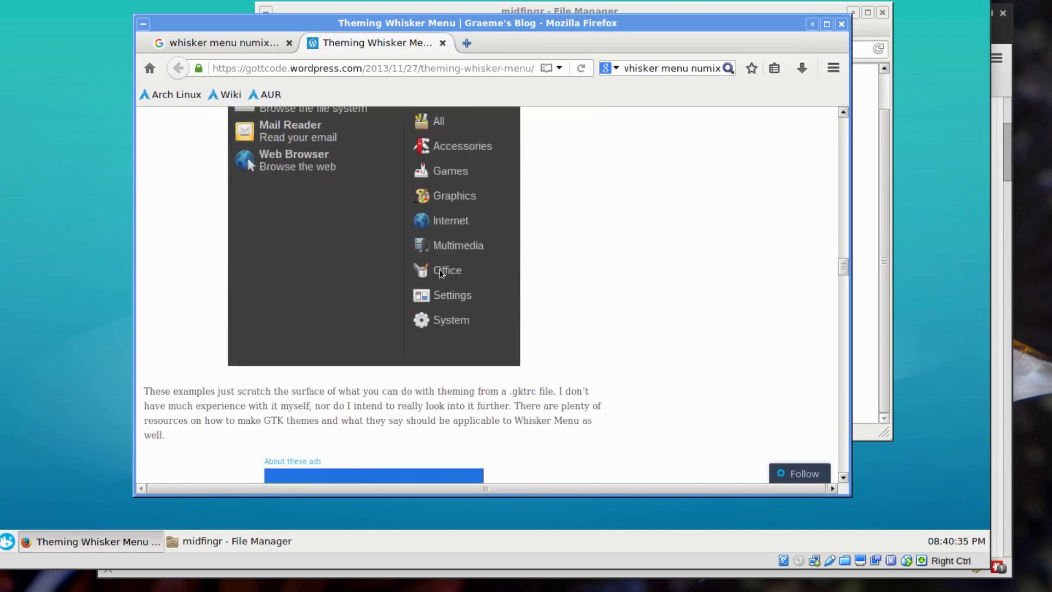
scroll(441, 272, up, 11)
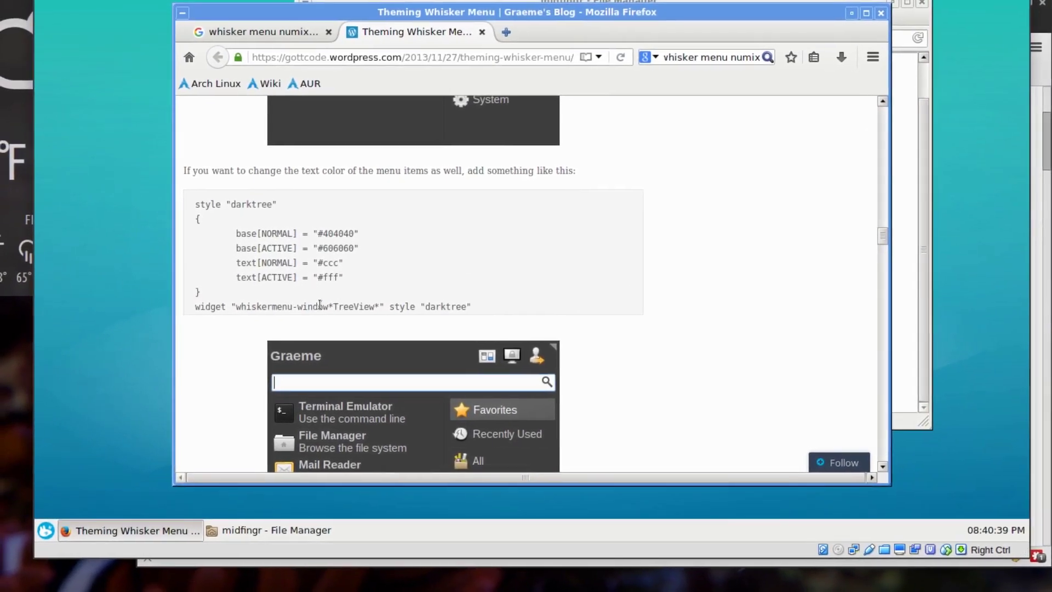
scroll(393, 226, up, 9)
scroll(376, 247, up, 10)
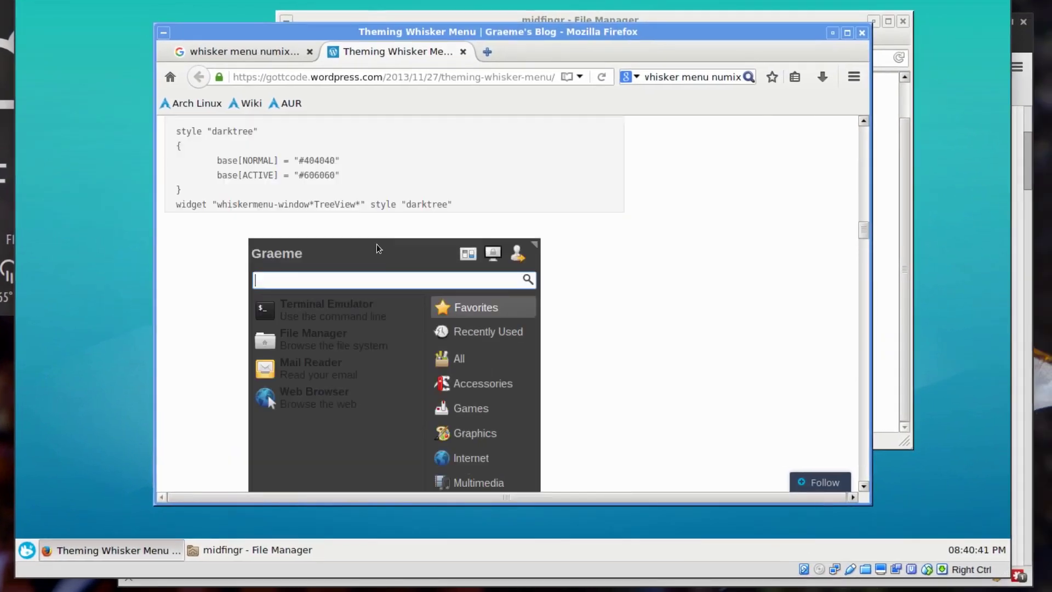
scroll(376, 244, down, 15)
scroll(375, 244, up, 2)
scroll(376, 245, up, 2)
scroll(377, 252, down, 5)
scroll(377, 251, up, 3)
scroll(377, 251, down, 5)
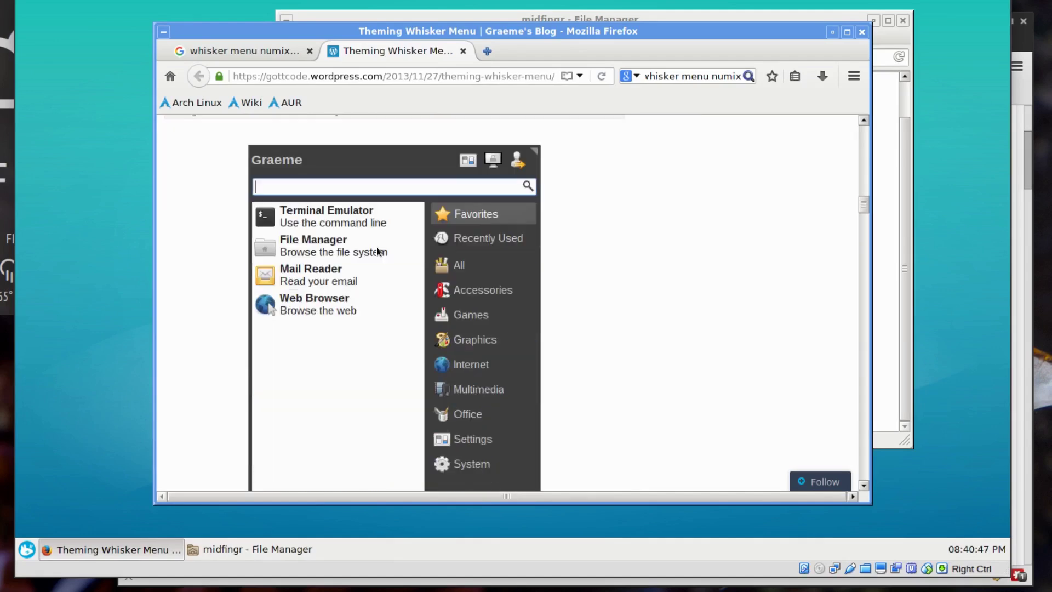
scroll(377, 251, down, 20)
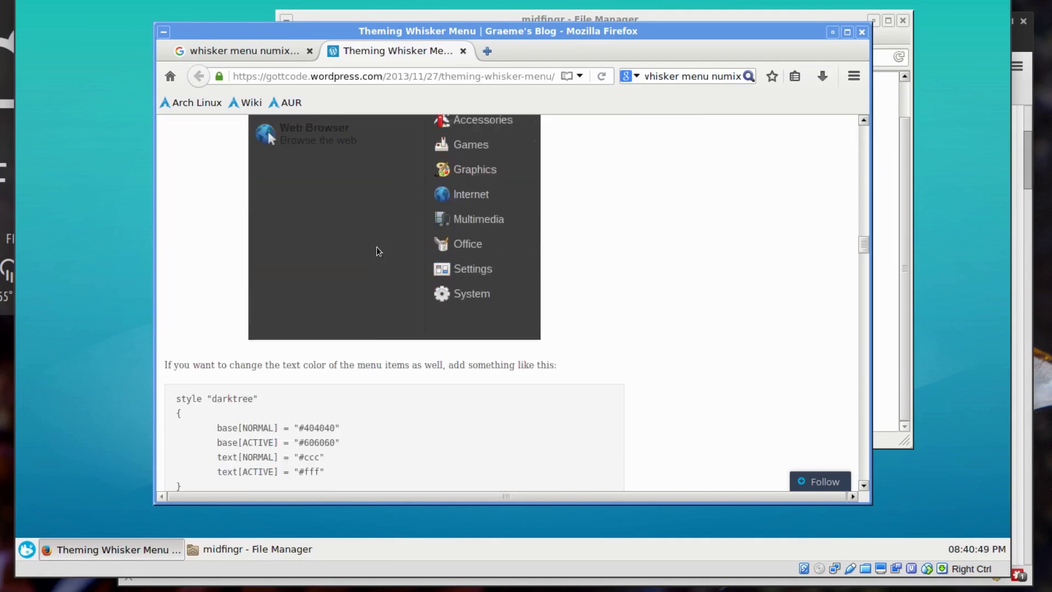
scroll(376, 247, up, 9)
scroll(377, 247, down, 17)
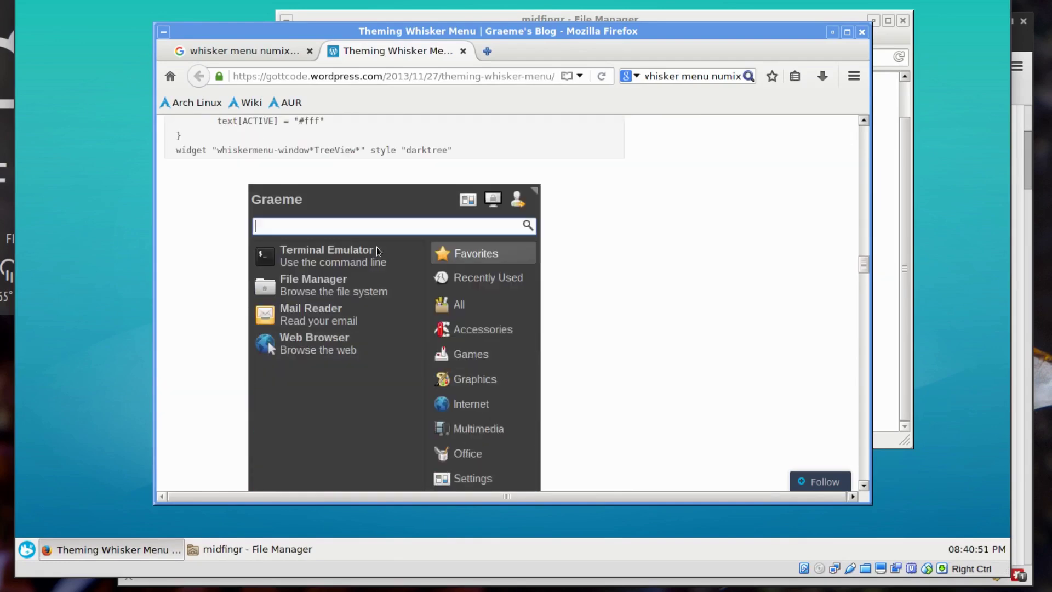
scroll(329, 254, up, 3)
scroll(277, 263, down, 10)
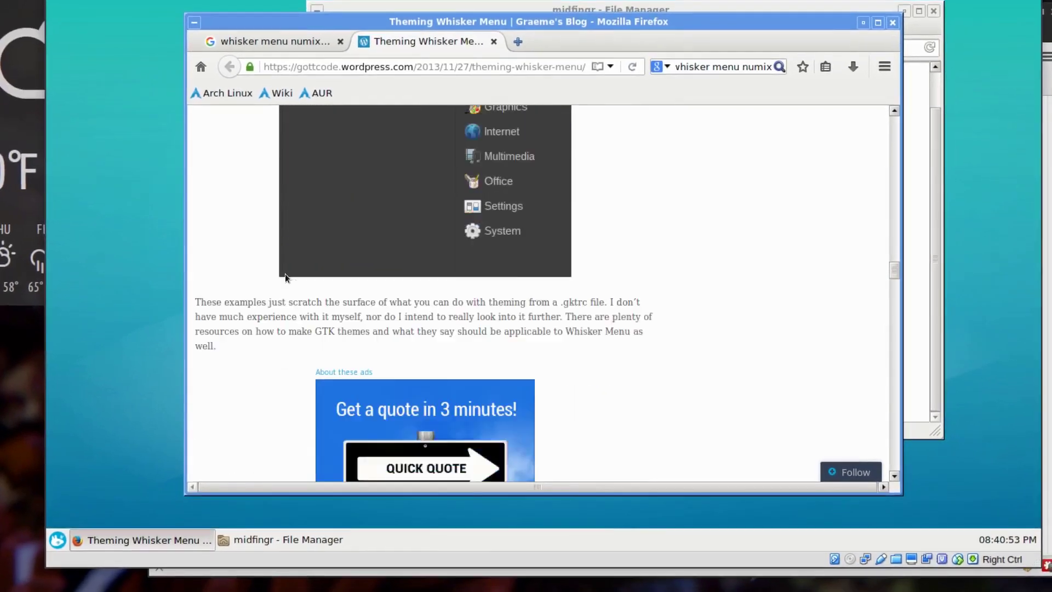
scroll(285, 278, up, 11)
scroll(285, 277, down, 17)
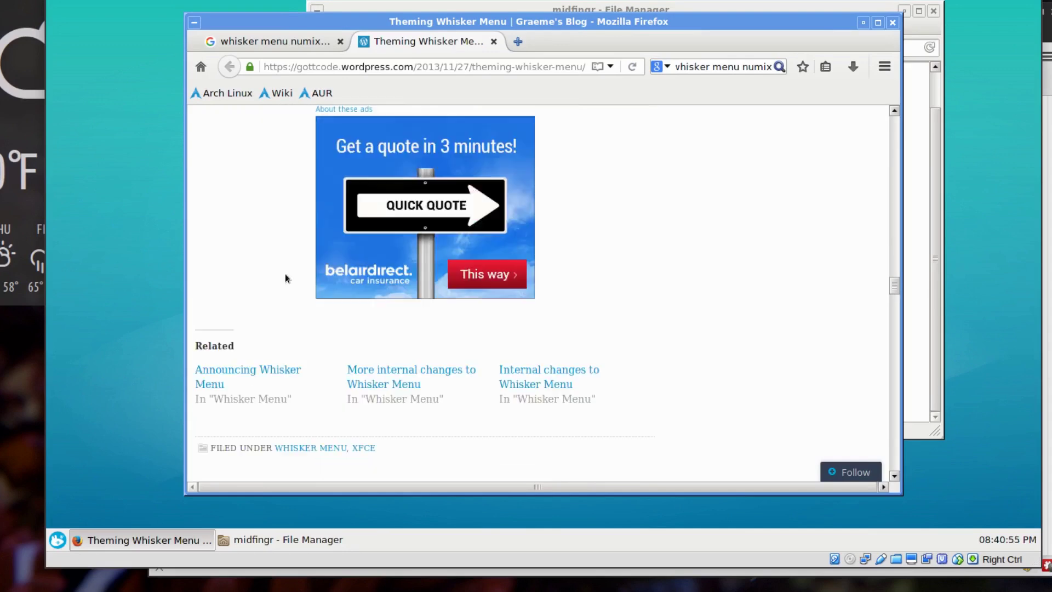
scroll(284, 278, down, 5)
scroll(285, 278, up, 13)
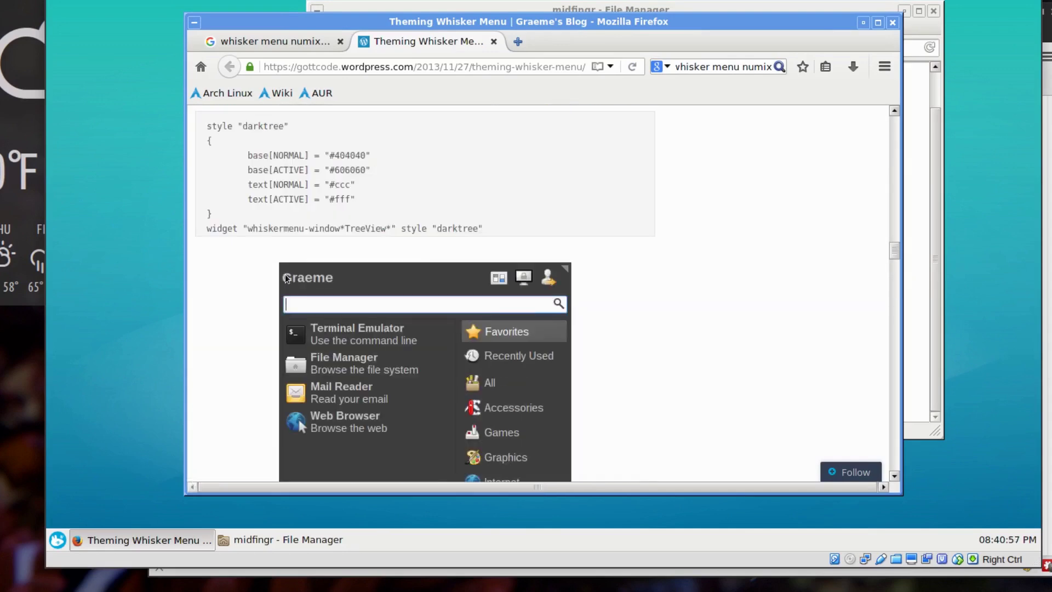
scroll(276, 252, up, 3)
- Select and copy the darktree code block from the blog post
double_click(212, 214)
drag(231, 229, 491, 328)
right_click(425, 302)
click(445, 308)
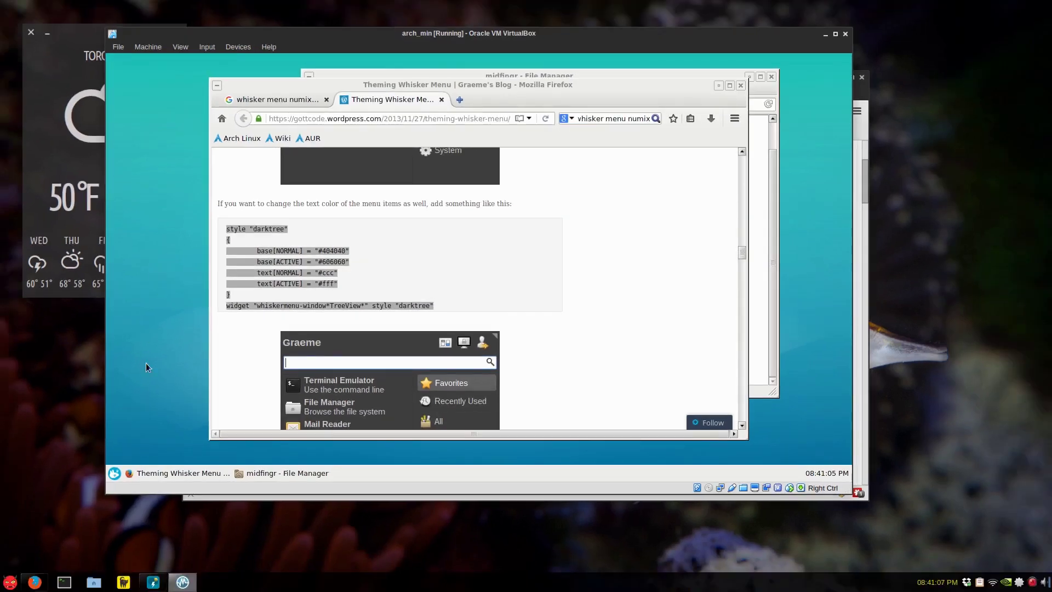
- Launch Leafpad from the Whisker Menu and paste the darktree code into the new document
click(114, 474)
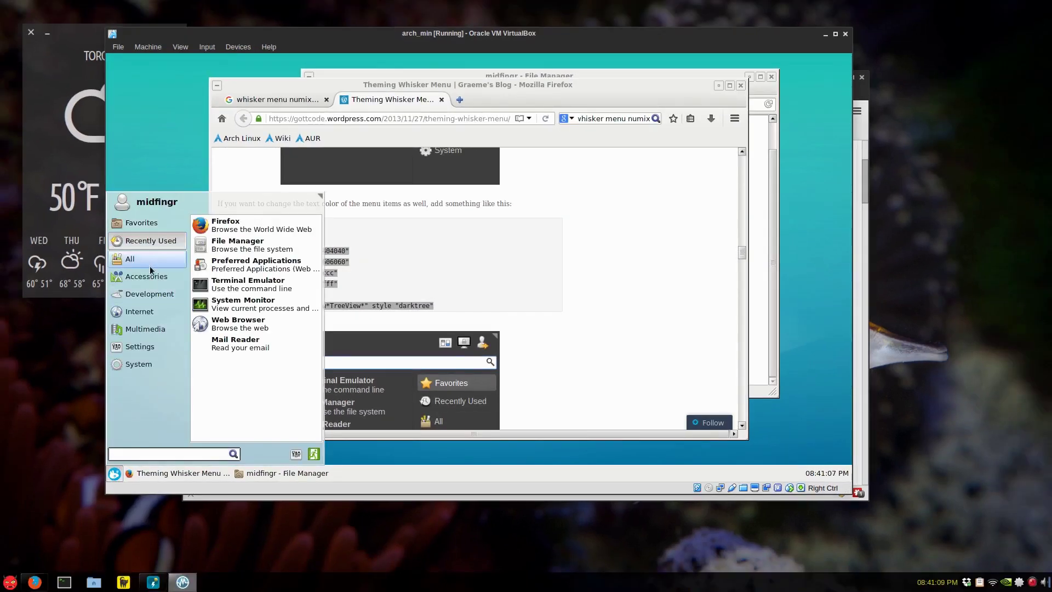
mouse_move(146, 276)
click(224, 268)
right_click(408, 206)
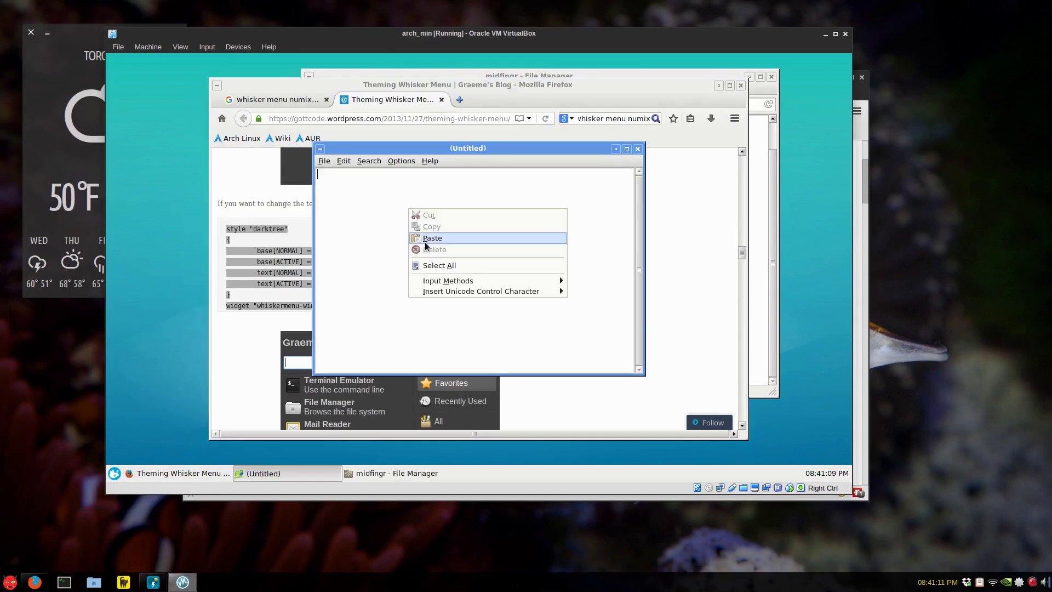
click(430, 241)
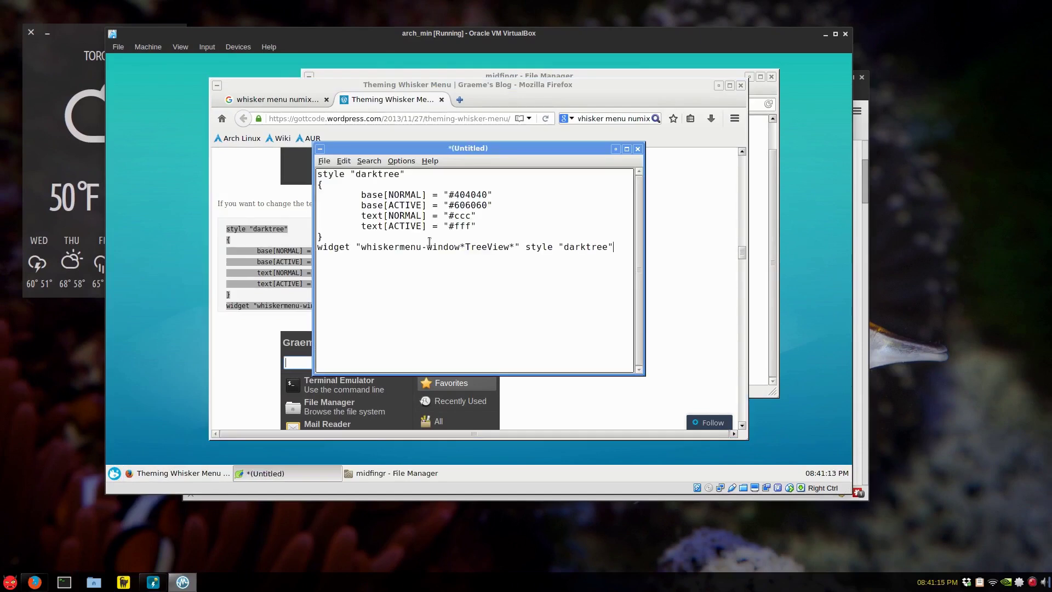
- Save the Leafpad snippet as .gtkrc-2.0 in the home folder using Save As
click(325, 162)
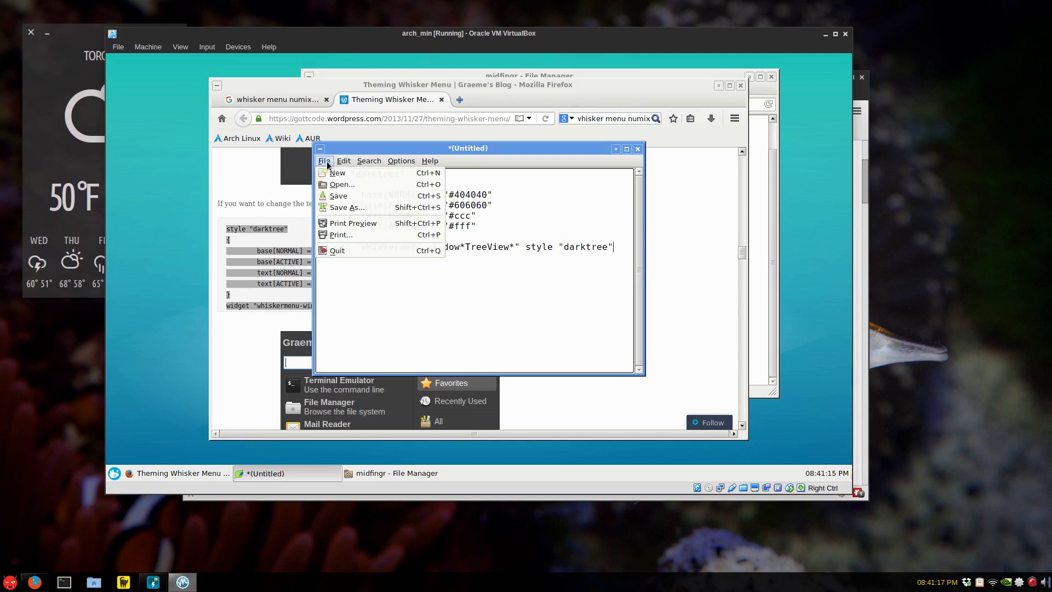
click(366, 207)
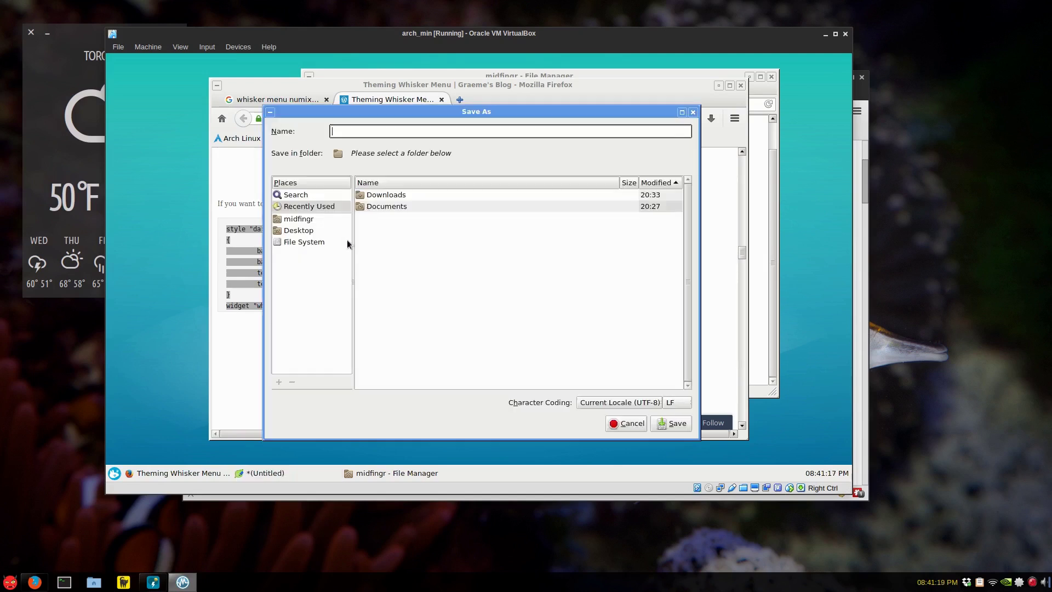
click(298, 219)
click(379, 131)
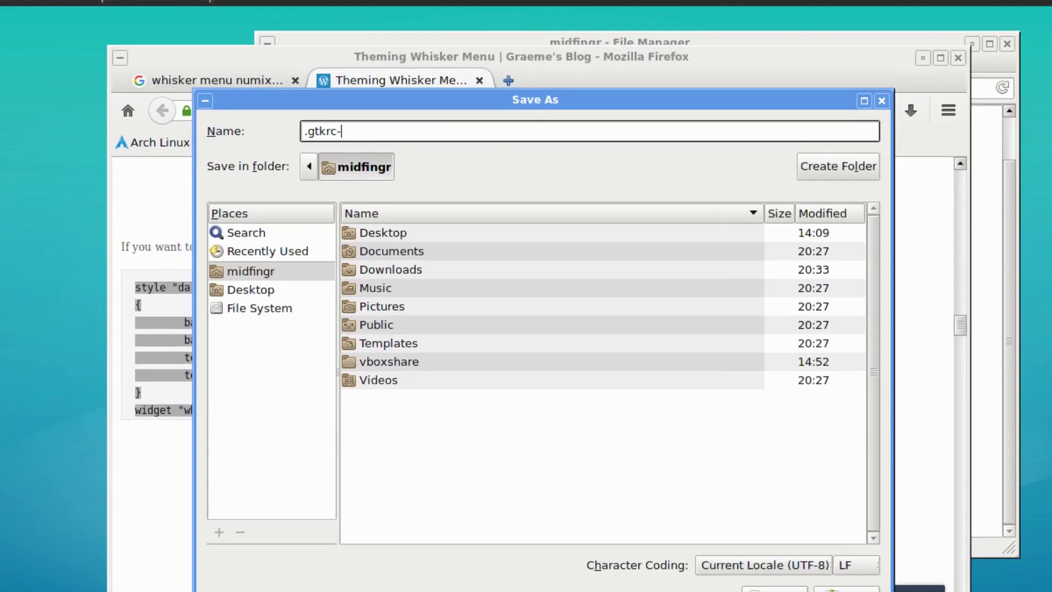
text(.gtkrc-2.0)
key(Return)
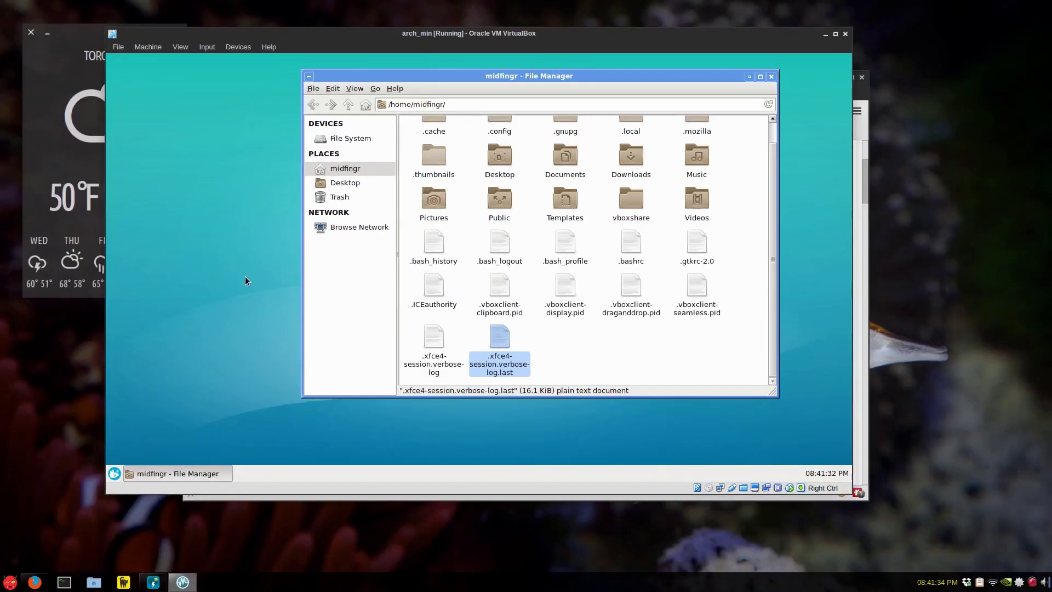
- Close the file manager and log out of the Xfce session from the Whisker Menu
key(alt+F4)
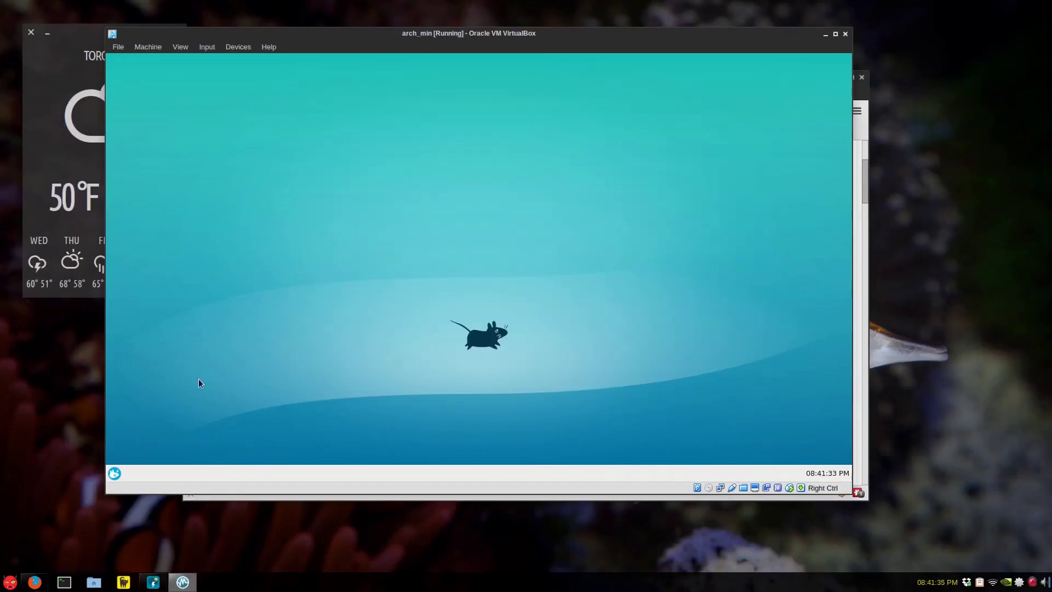
click(113, 475)
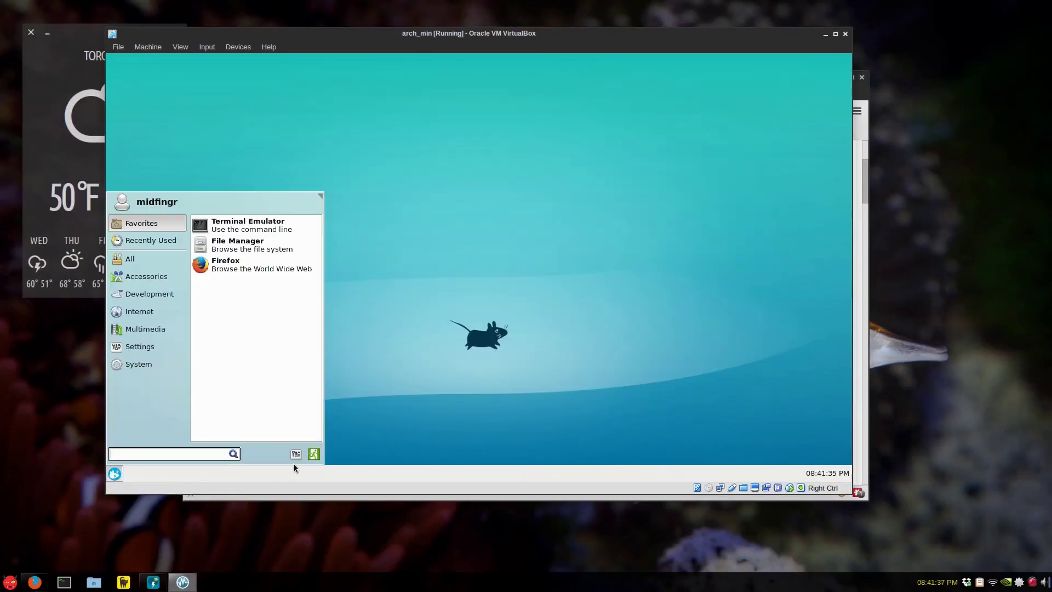
click(312, 457)
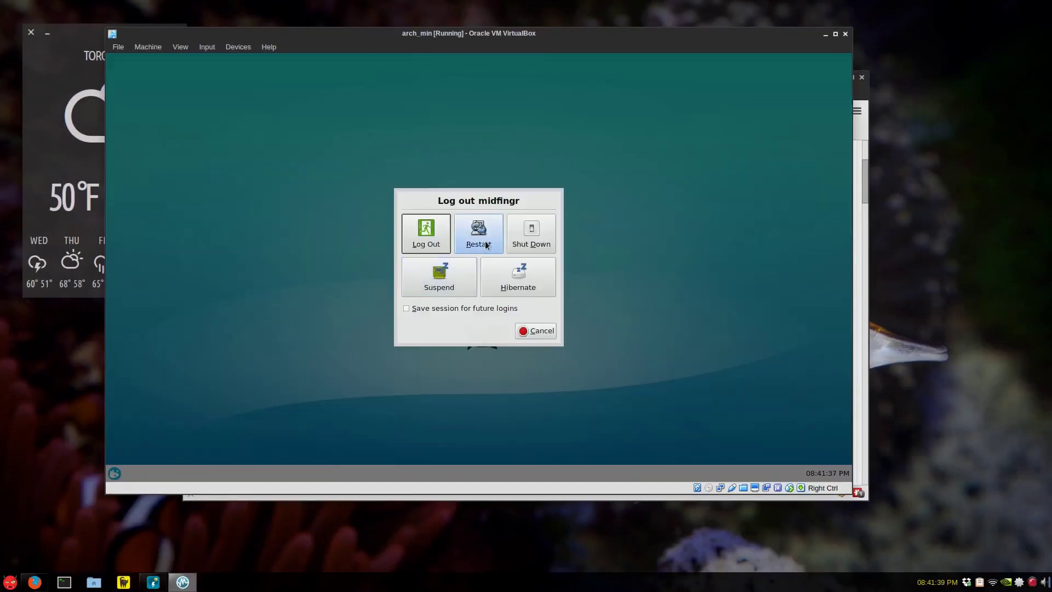
click(438, 241)
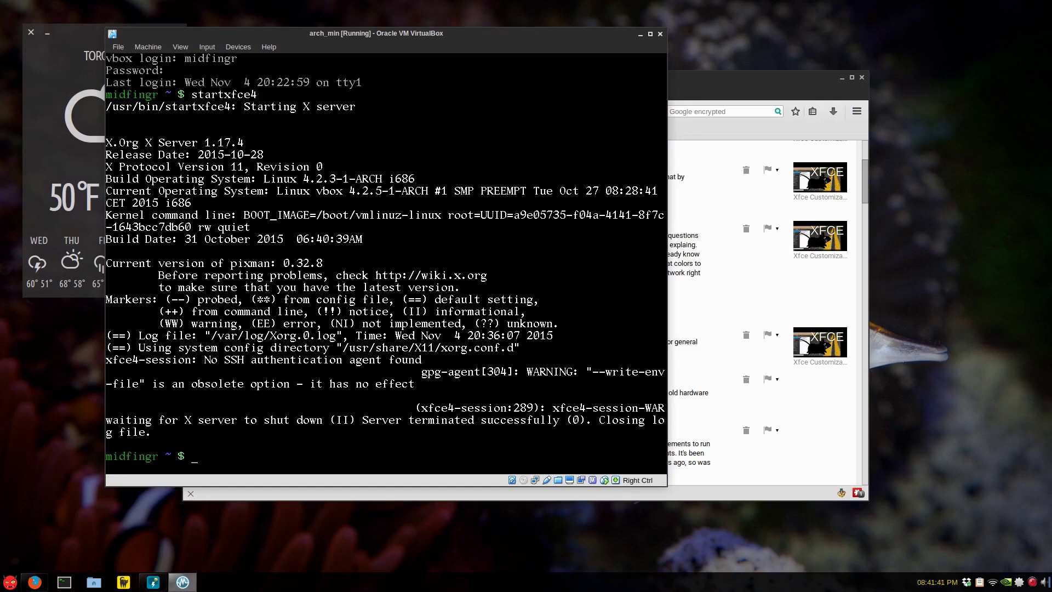
- Clear the console, rerun startxfce4, and check the restyled Whisker Menu
key(ctrl+l)
key(Up)
key(Return)
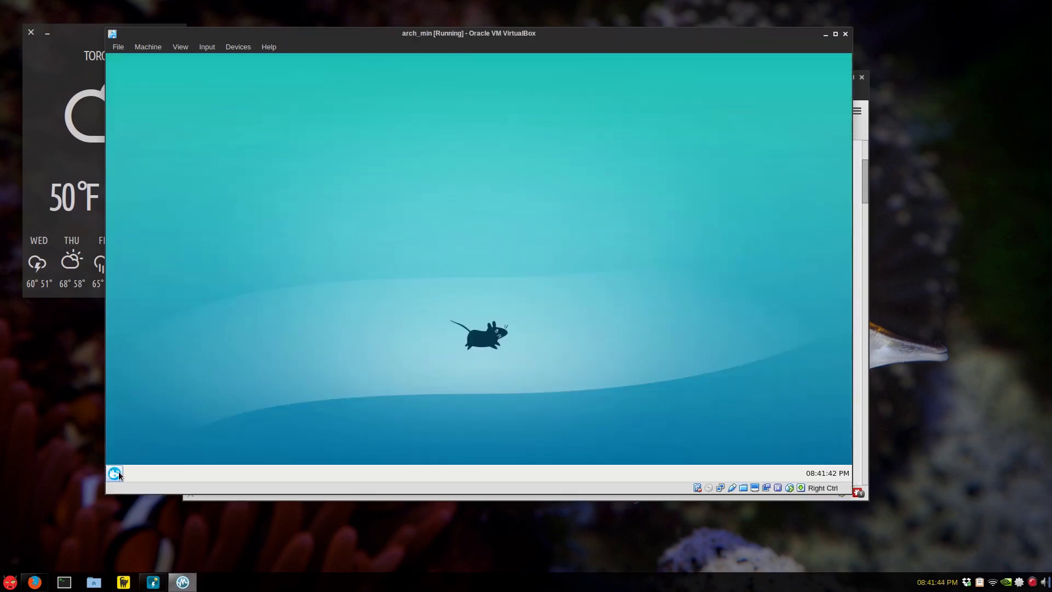
click(114, 473)
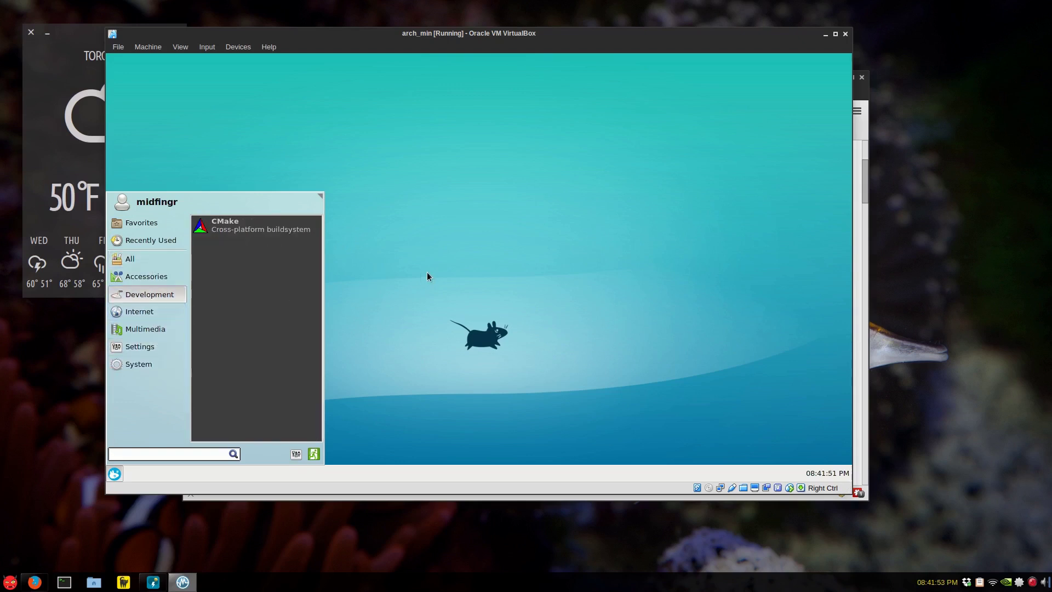
click(416, 249)
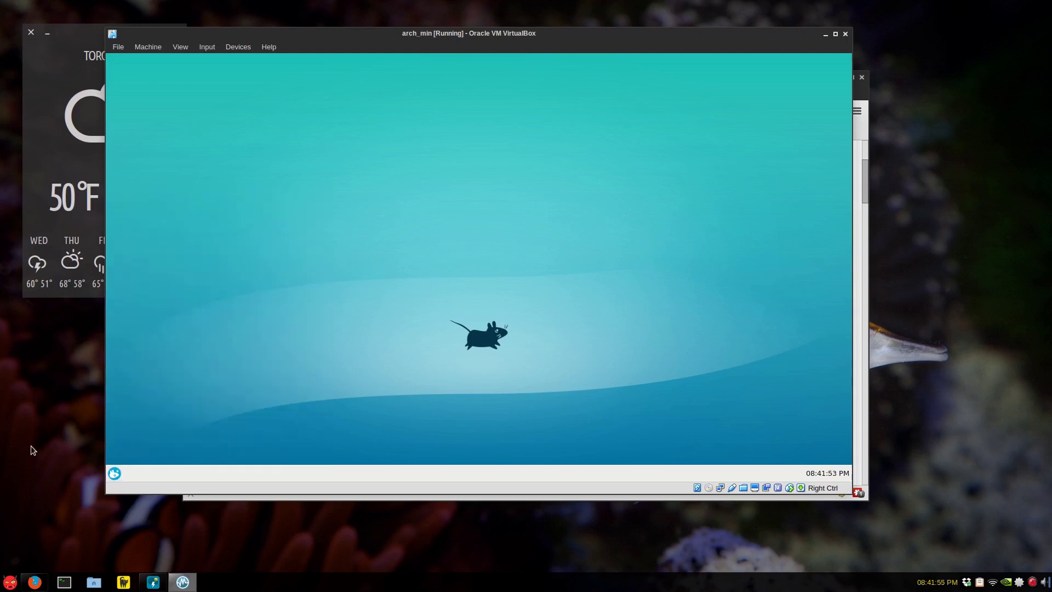
click(2, 481)
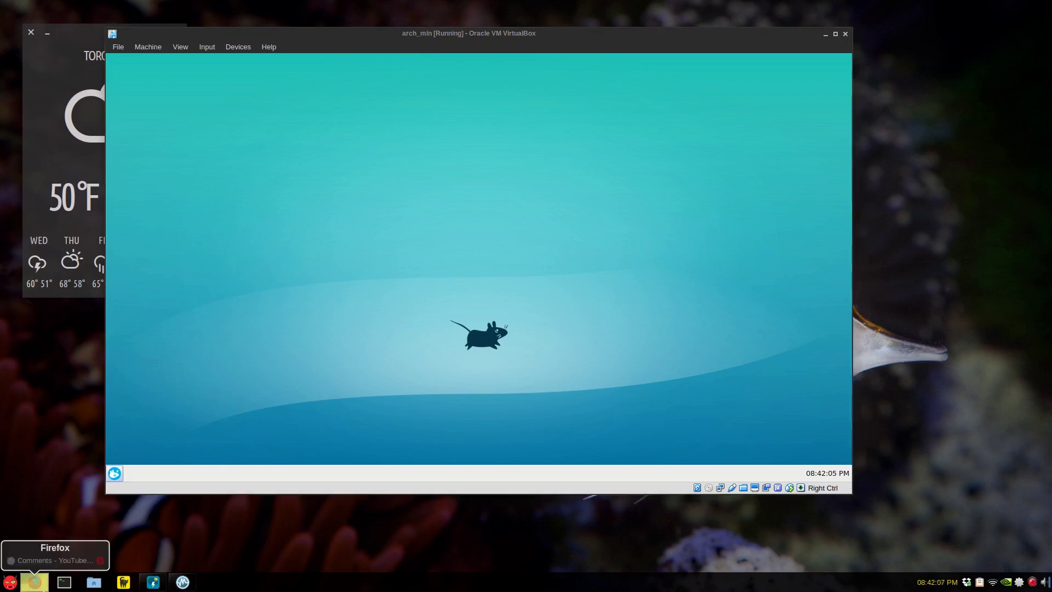
click(35, 581)
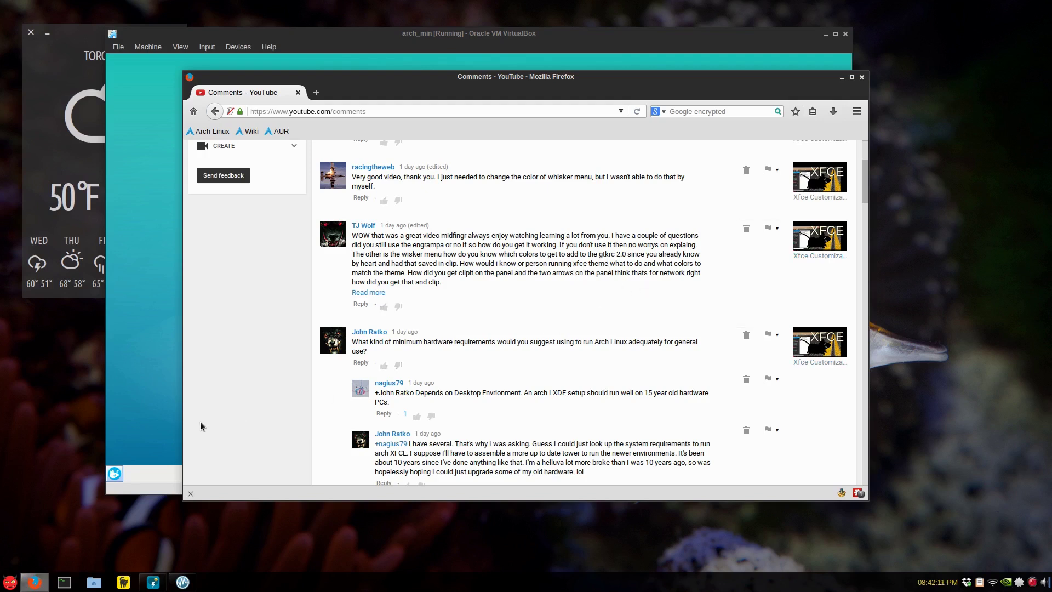
click(135, 361)
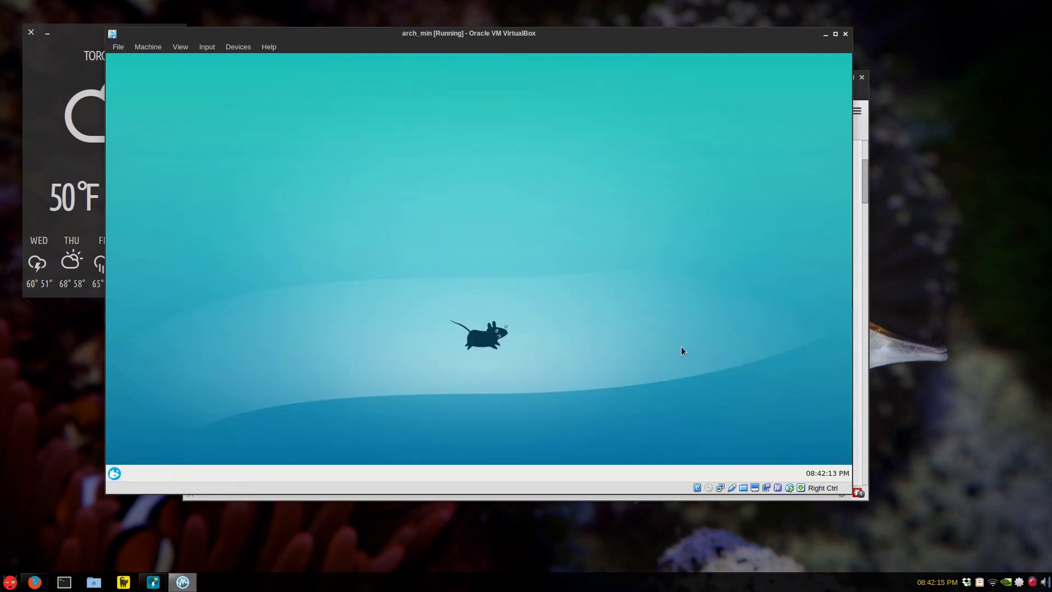
click(114, 473)
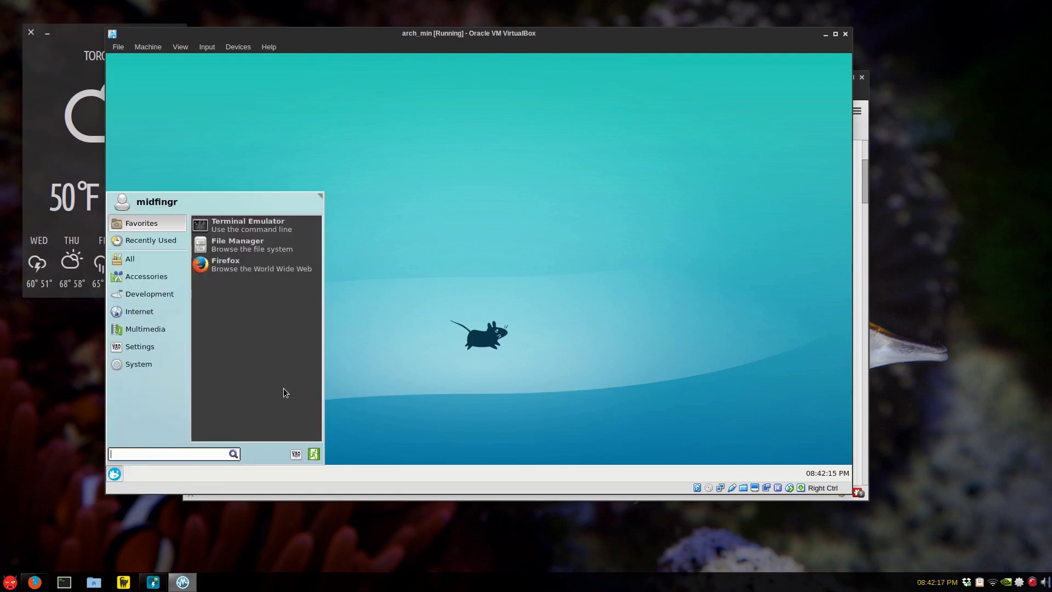
- Open a terminal and install networkmanager with pac
click(263, 224)
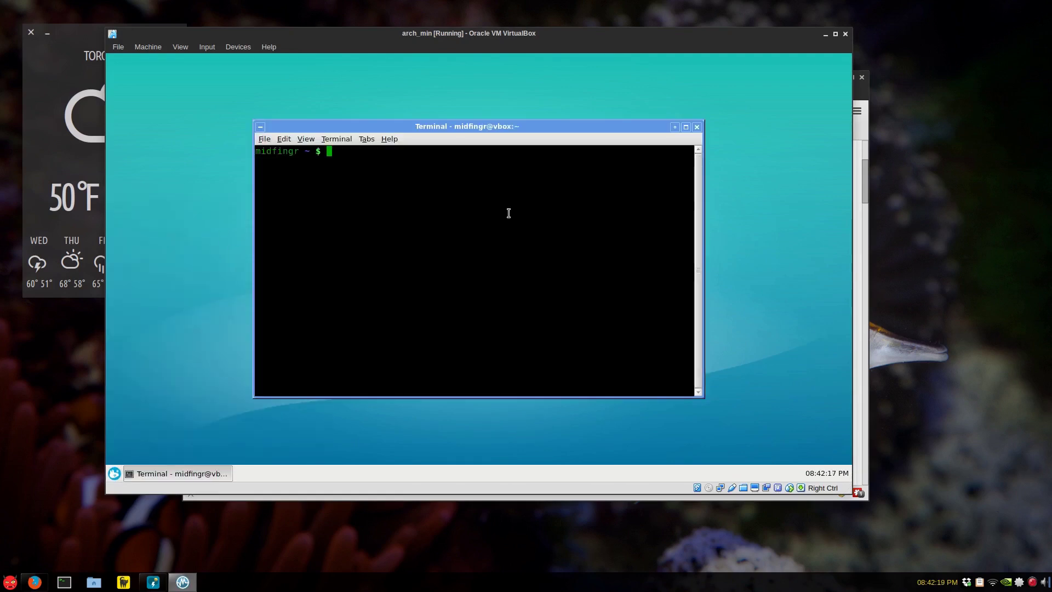
text(pac)
text(network)
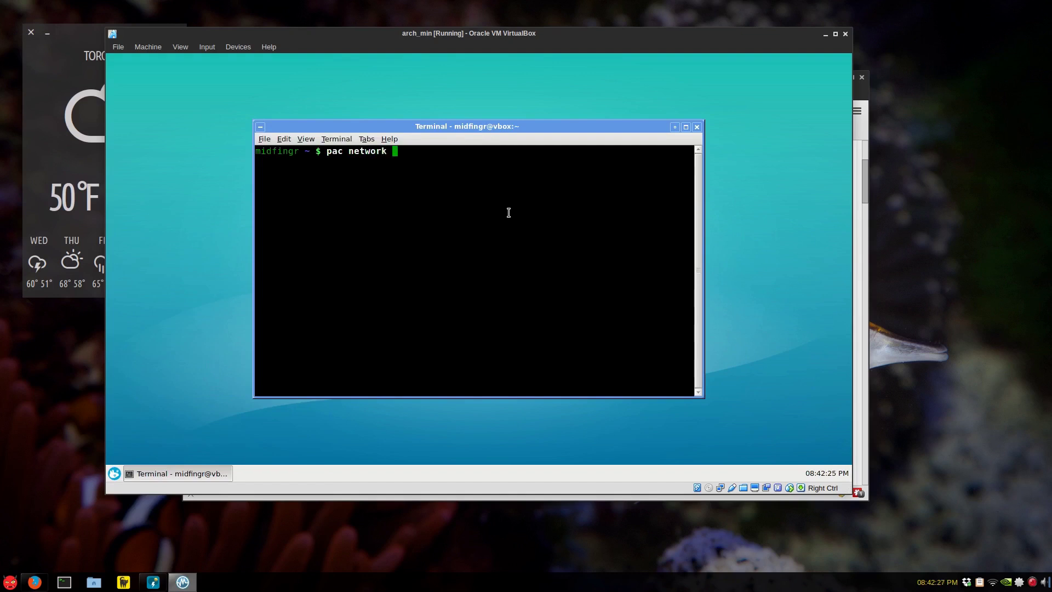
text(manager)
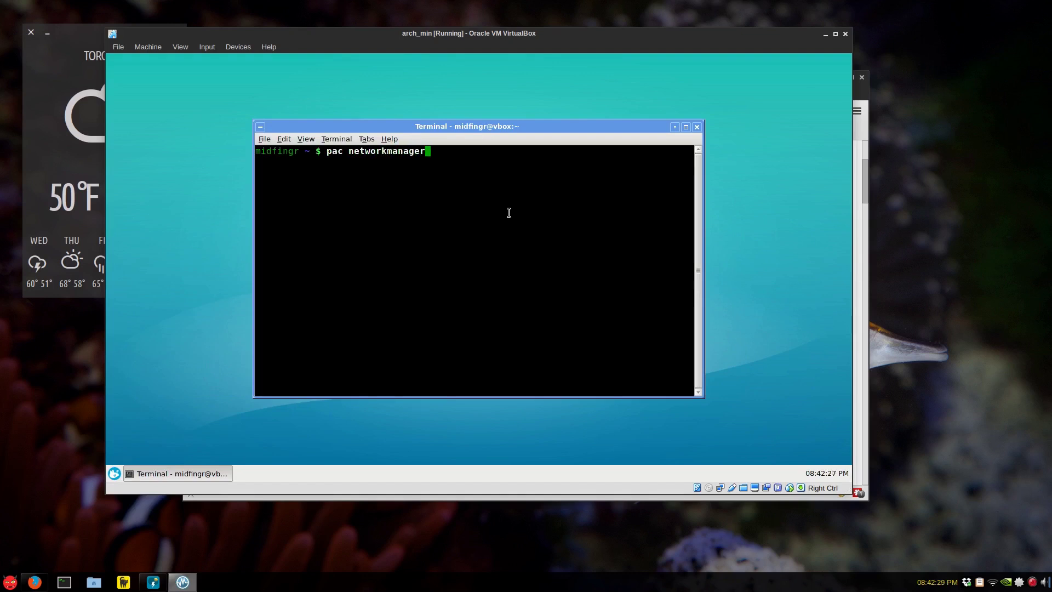
key(Return)
key(Return)
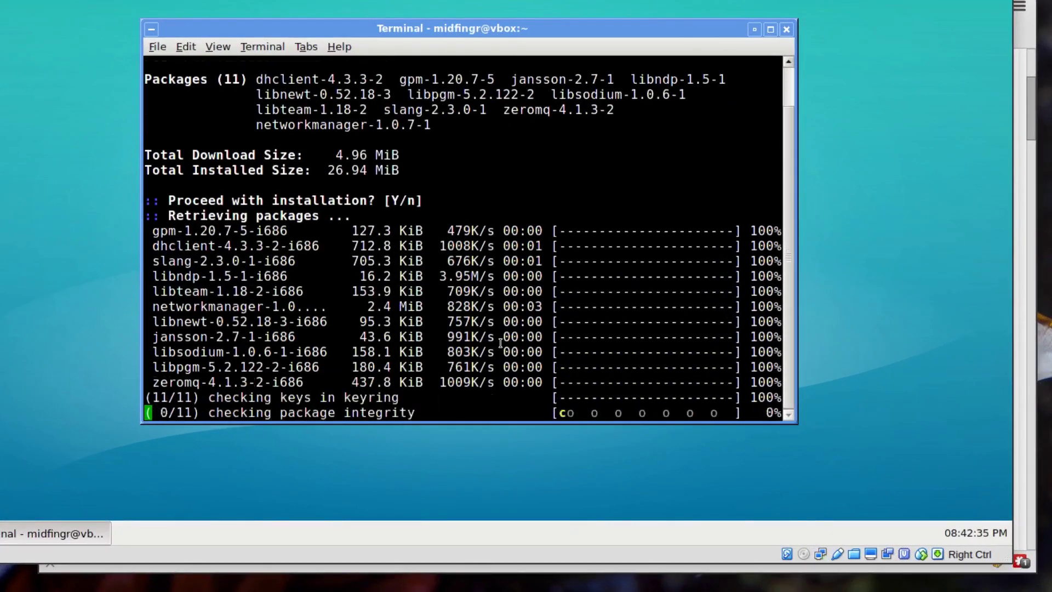
- Install network-manager-applet with pac, accepting the three packages
text(pac networkmanager)
key(Left)
key(Left)
key(Left)
key(Left)
key(Left)
key(Left)
key(Left)
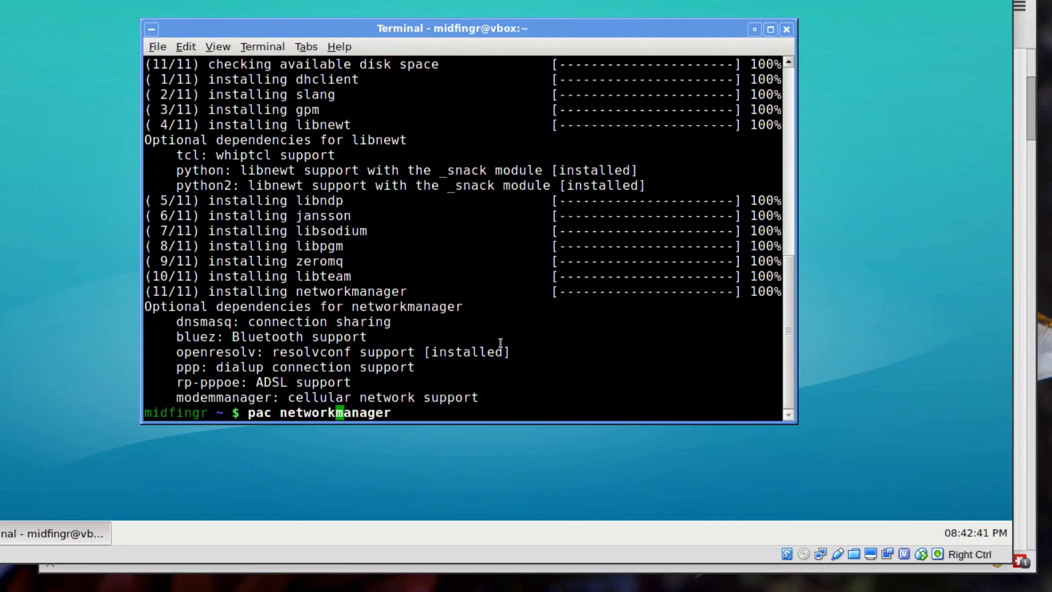
text(-)
key(End)
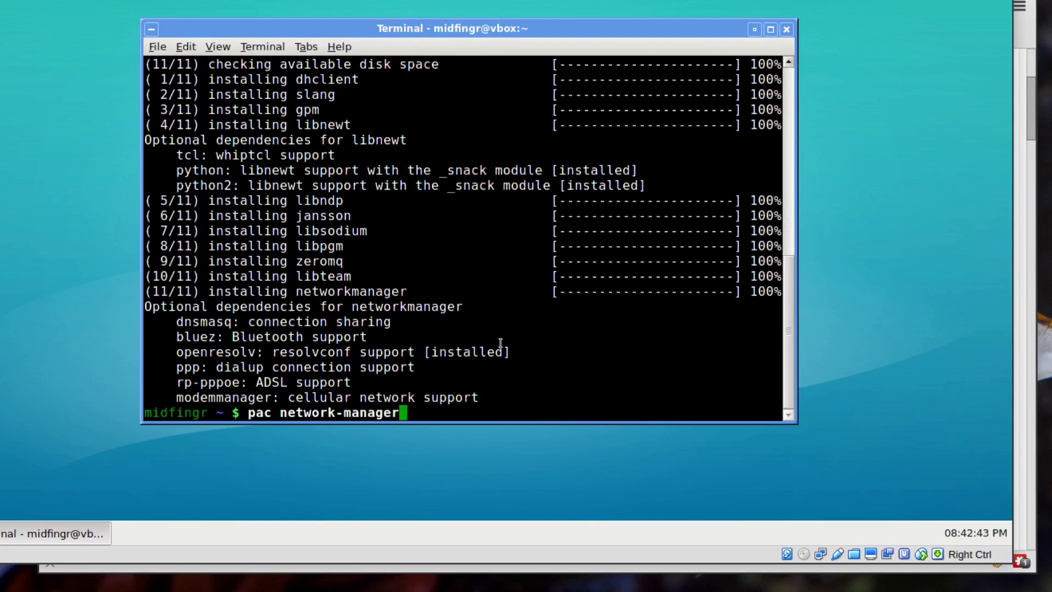
text(-applet)
key(Return)
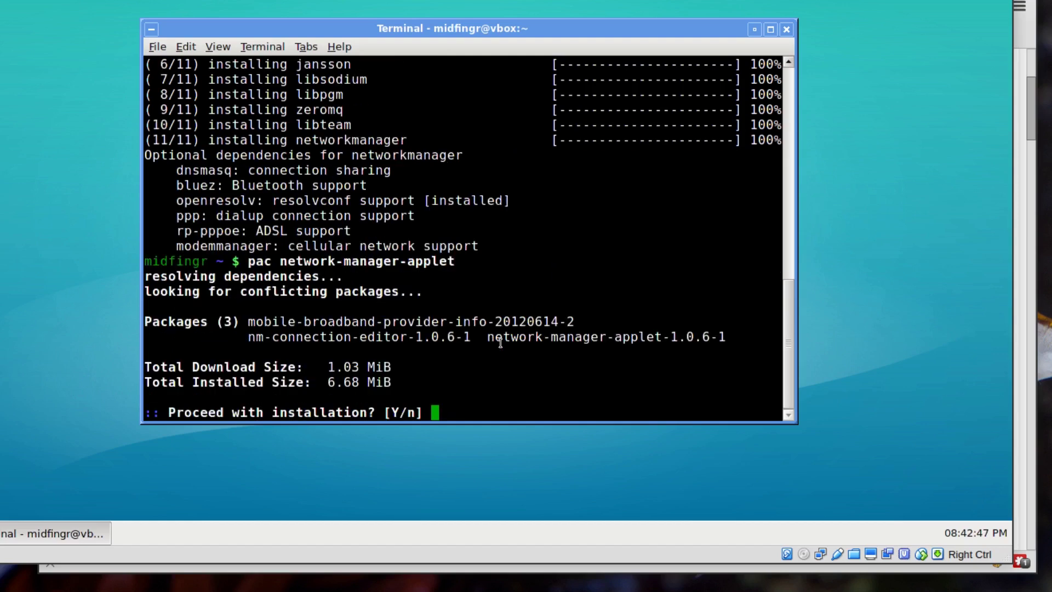
key(Return)
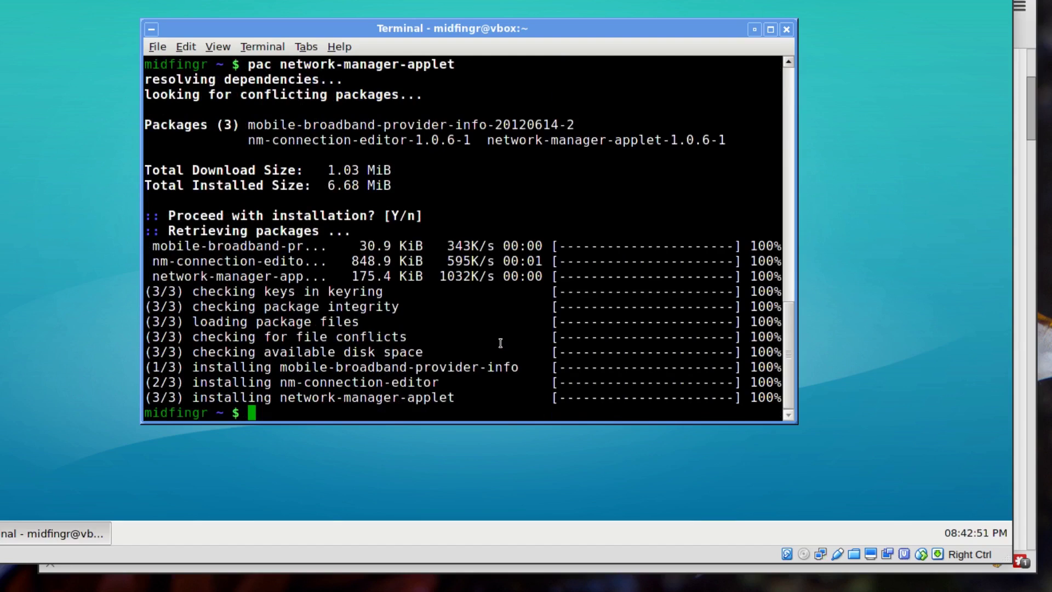
- Enable the NetworkManager service with sudo systemctl enable NetworkManager
text(sudo systemctl enable )
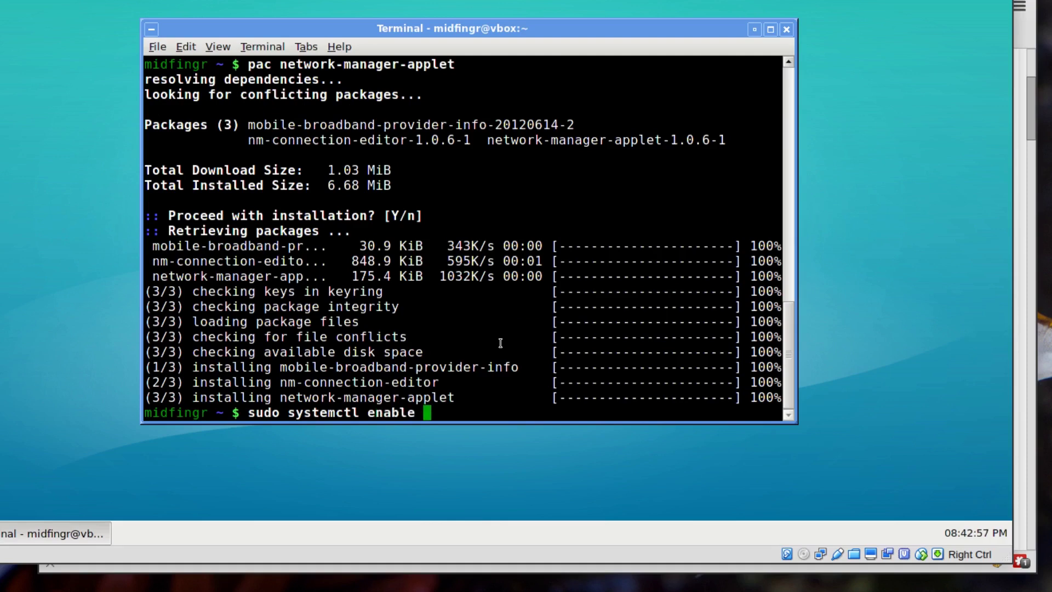
text(Net)
key(Tab)
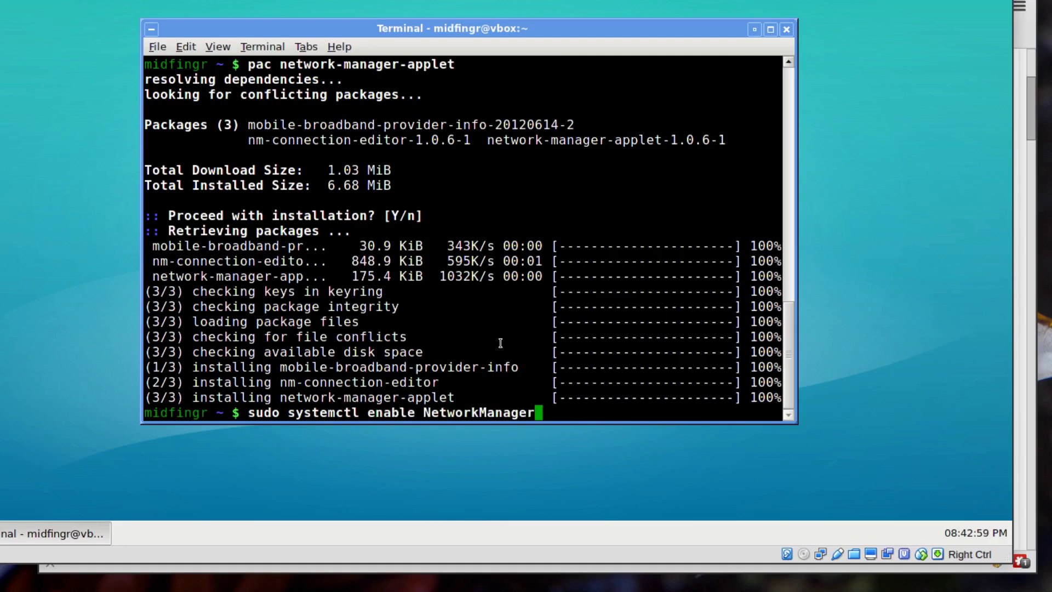
key(Return)
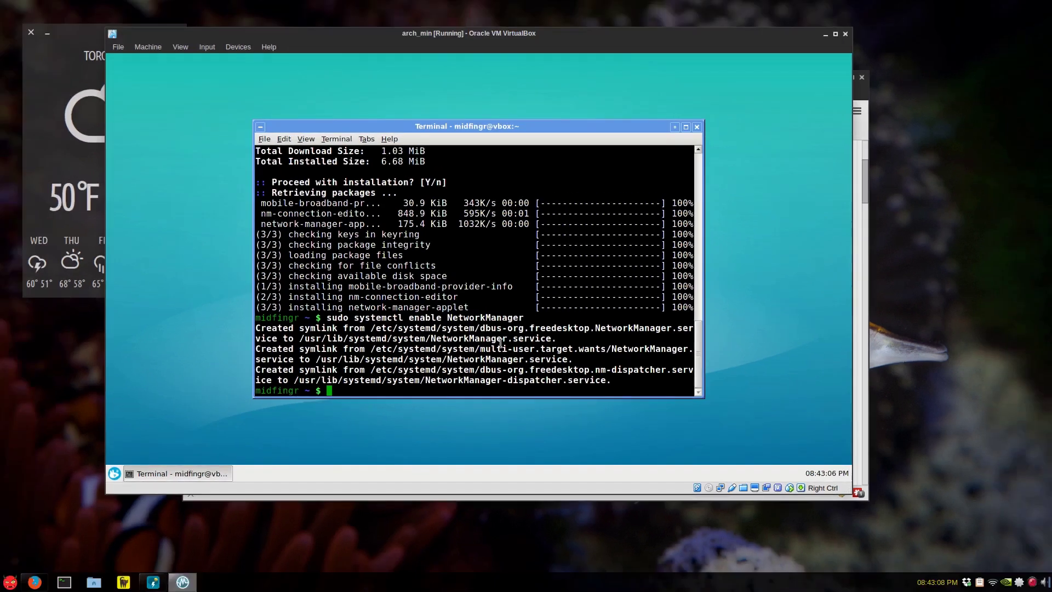
- Clear the terminal and search for clipman packages with pacs clipman
key(ctrl+l)
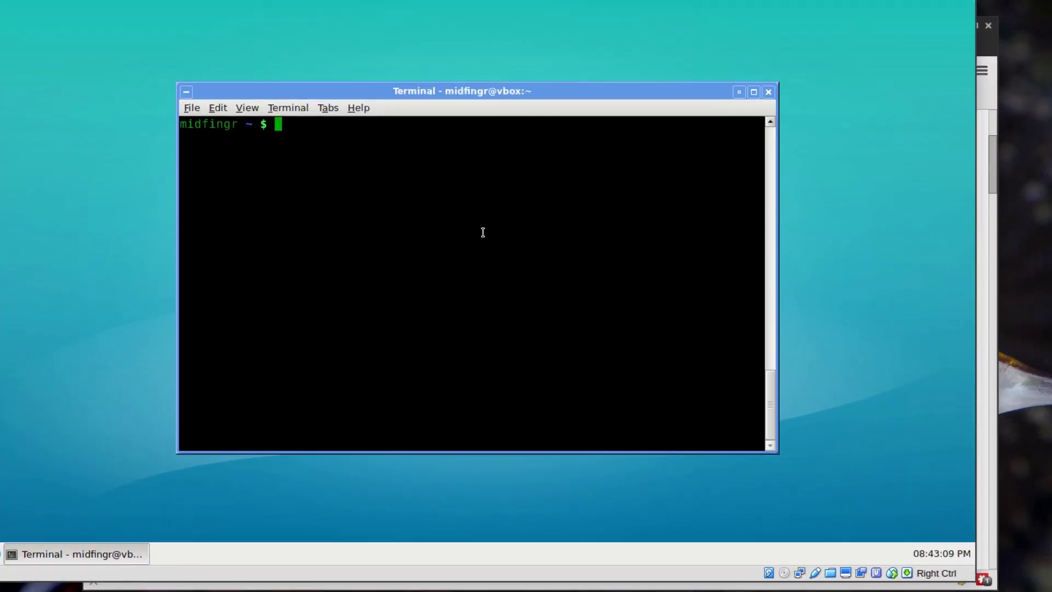
text(pacs clipman)
key(Return)
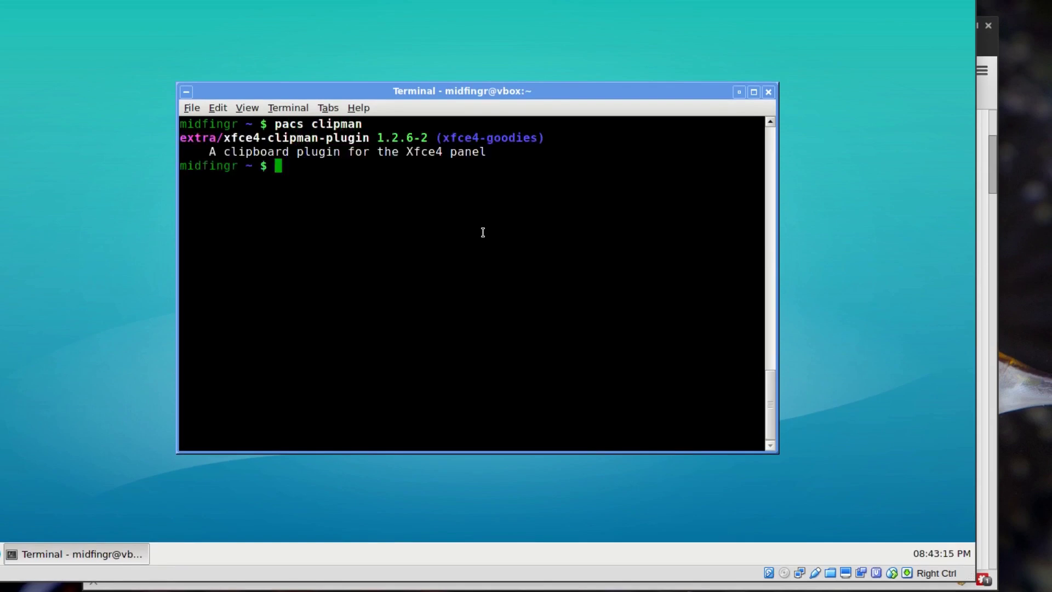
- Install xfce4-clipman-plugin with pac, using the package name copied from the search results
drag(304, 162, 404, 162)
key(ctrl+c)
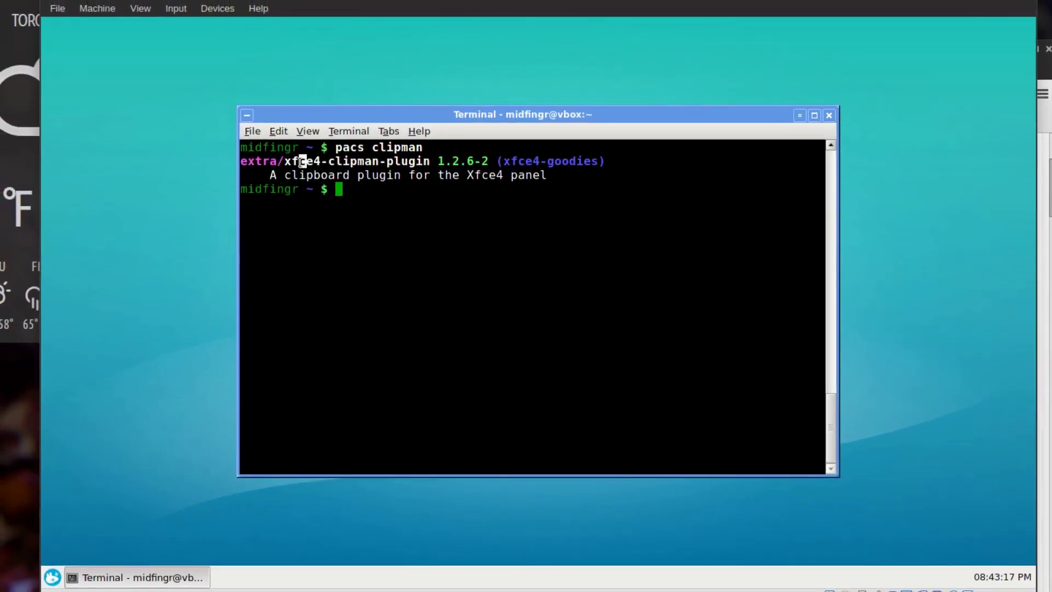
click(297, 162)
click(292, 159)
middle_click(498, 283)
text(pac xfce4-clipman-plugin)
key(Return)
key(Return)
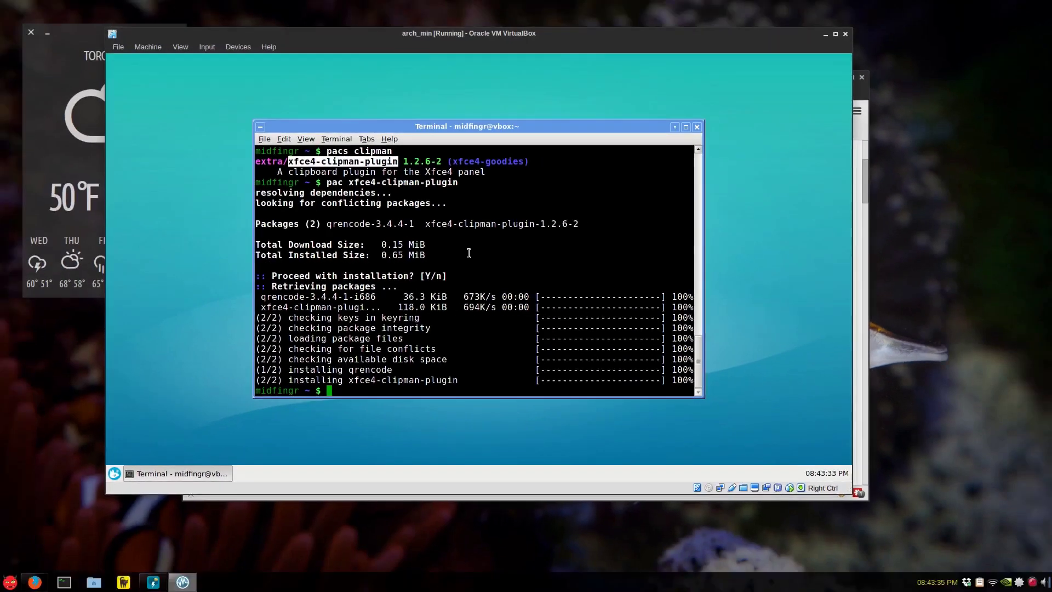
- Close the terminal and launch Clipman from Whisker Menu > Accessories
key(ctrl+d)
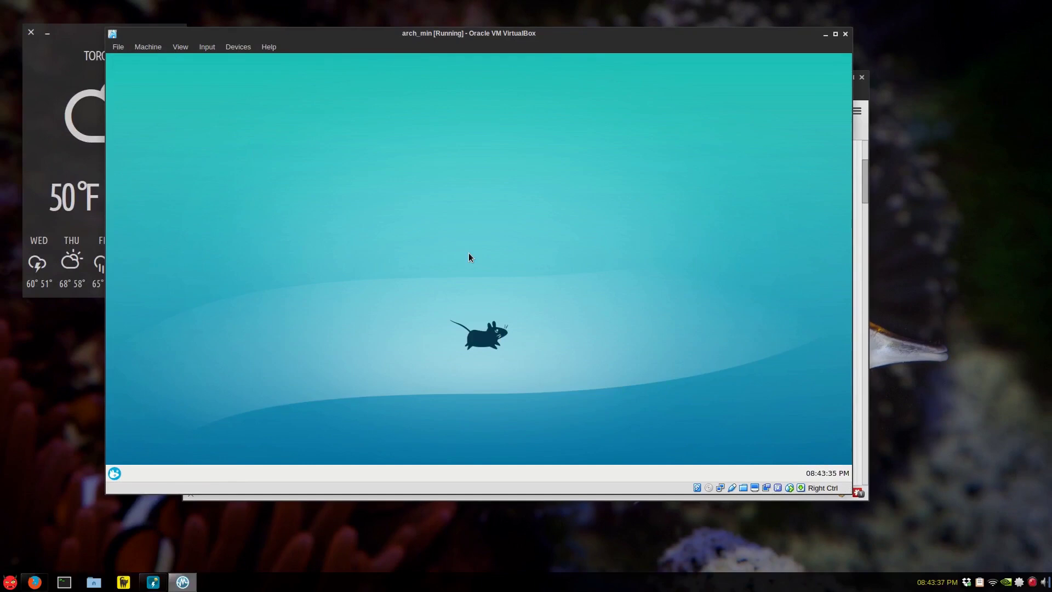
click(115, 473)
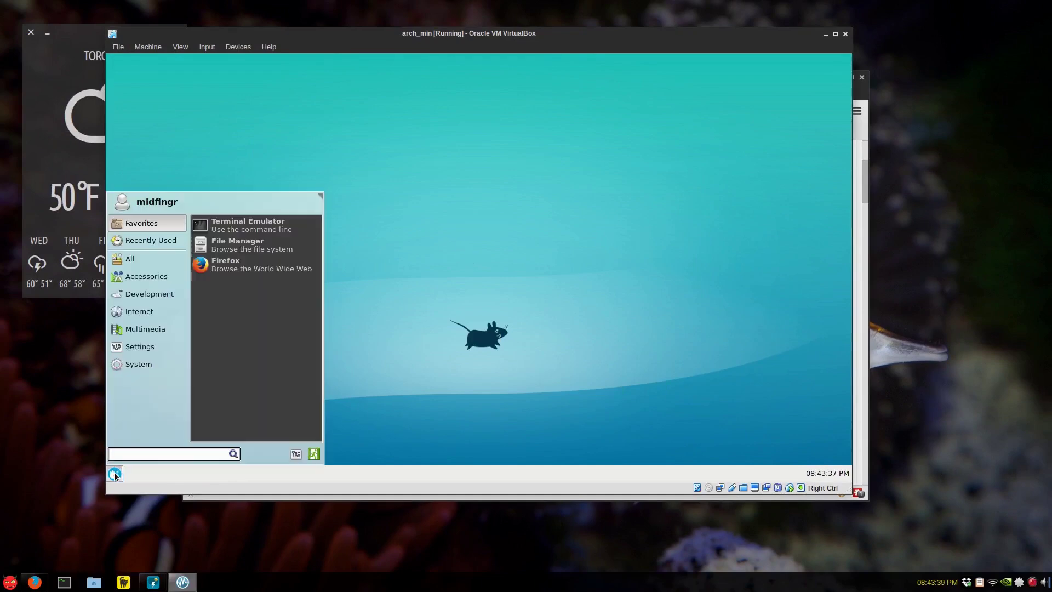
mouse_move(149, 277)
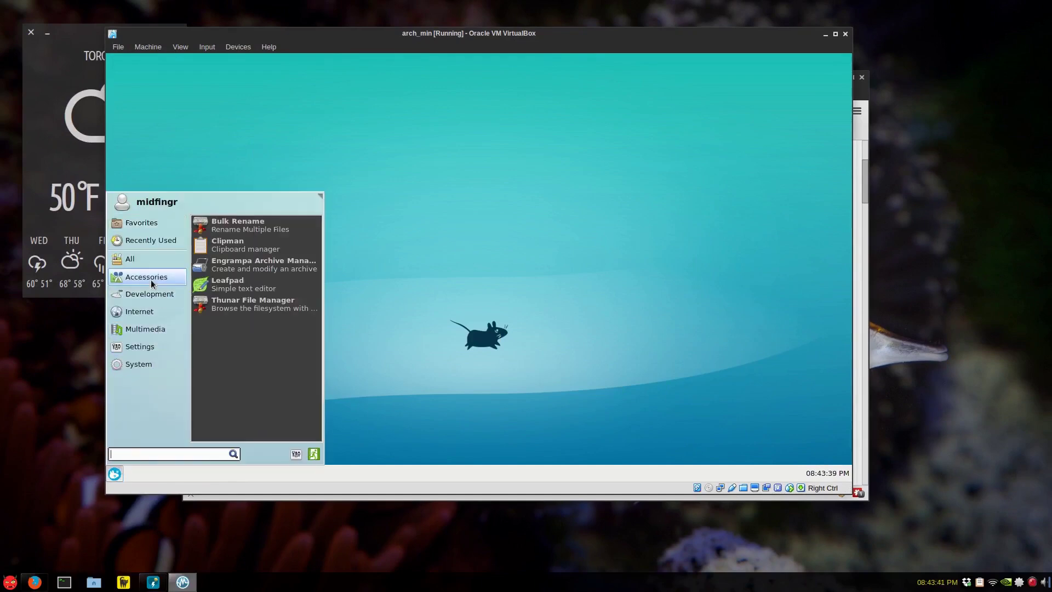
click(231, 247)
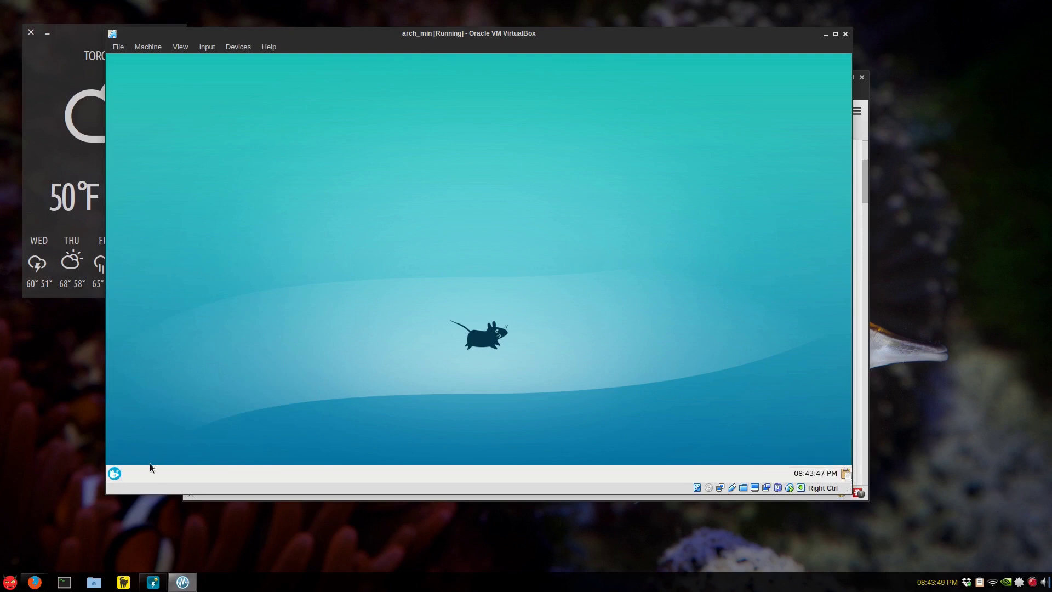
- Tick Clipman under Session and Startup > Application Autostart so it runs at login
click(114, 473)
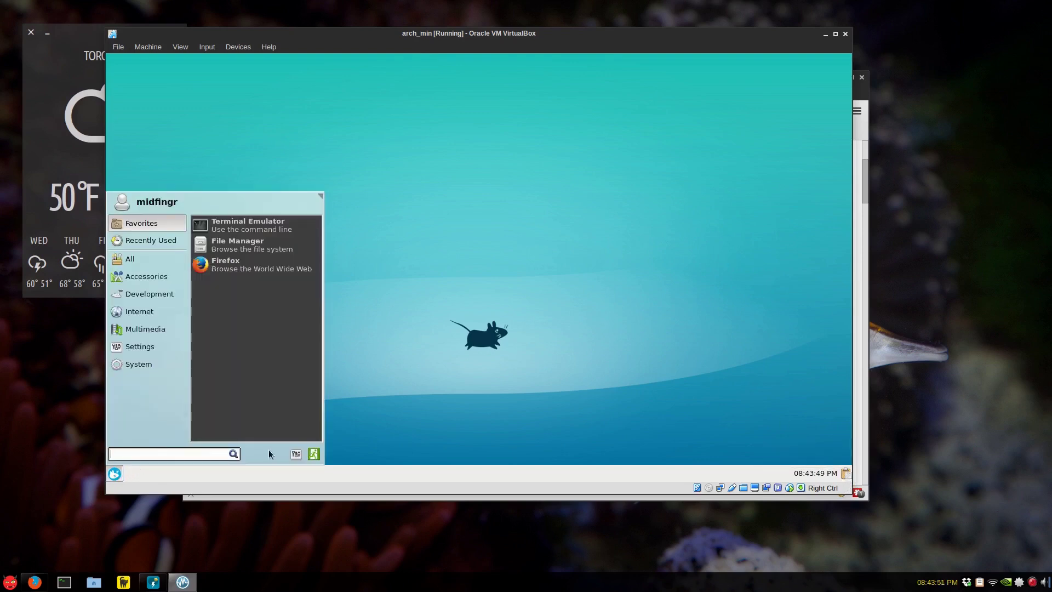
click(295, 453)
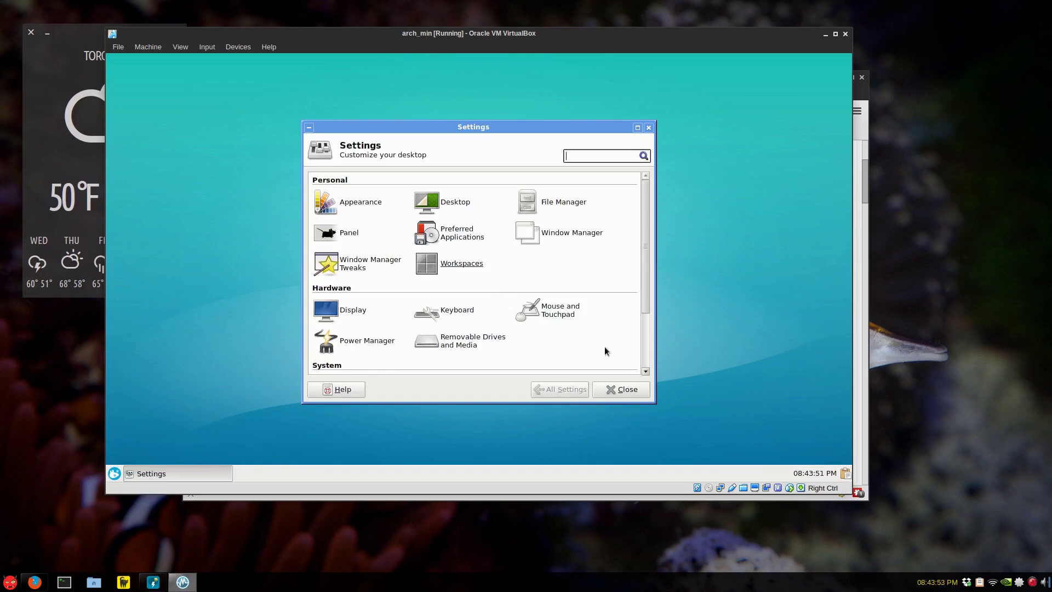
scroll(611, 341, down, 3)
click(559, 307)
click(419, 180)
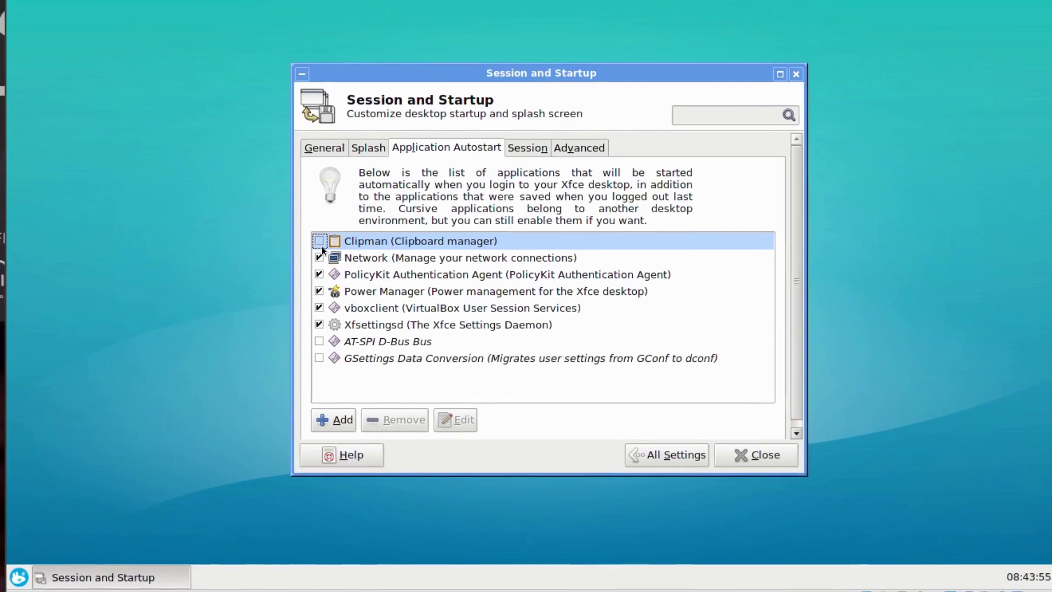
click(298, 236)
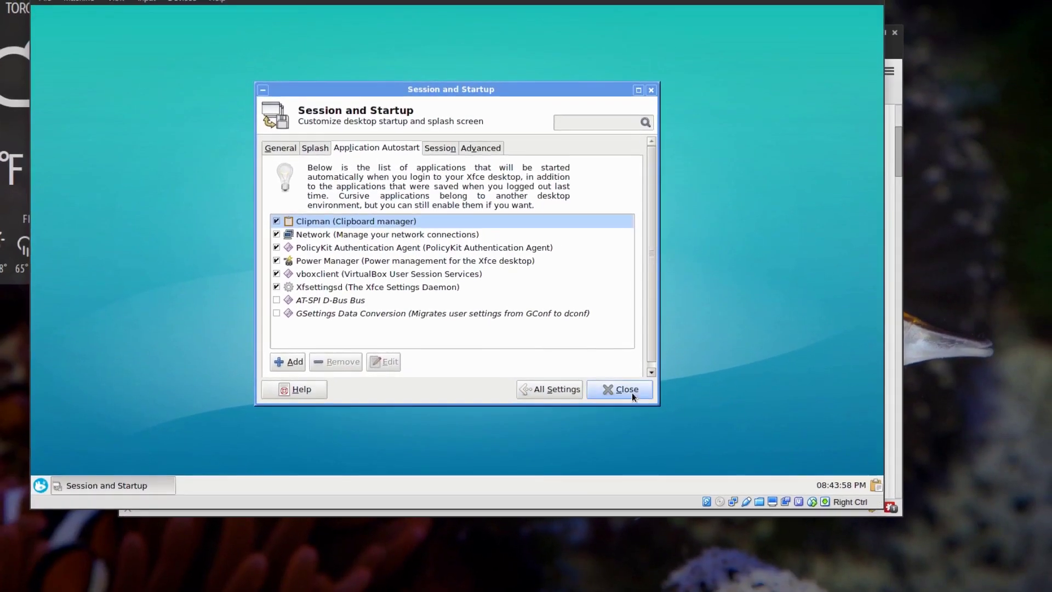
- Close Session and Startup and log out of the guest Xfce session from the Whisker Menu
click(690, 426)
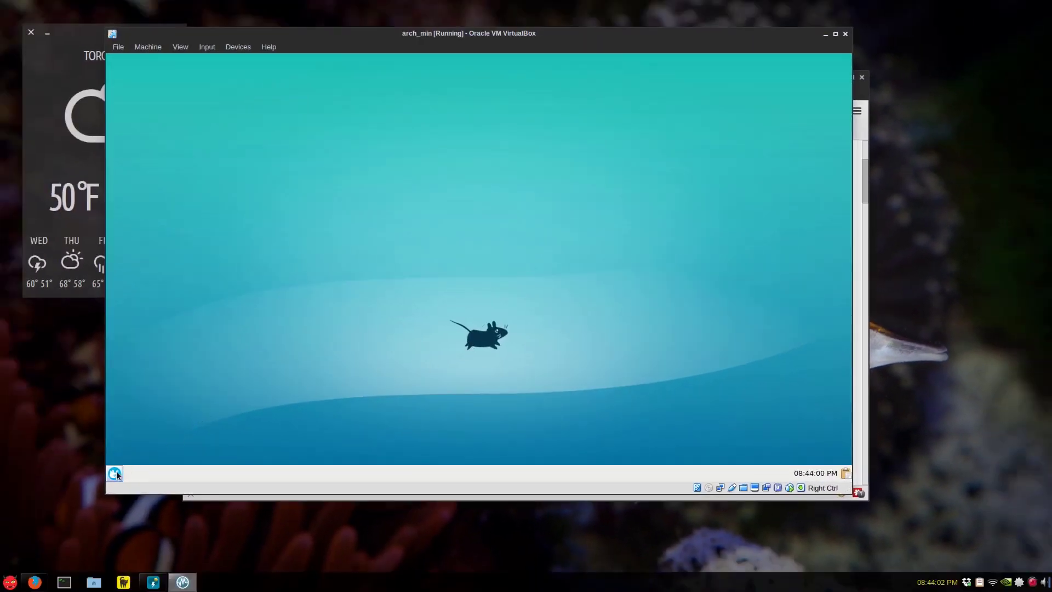
click(115, 473)
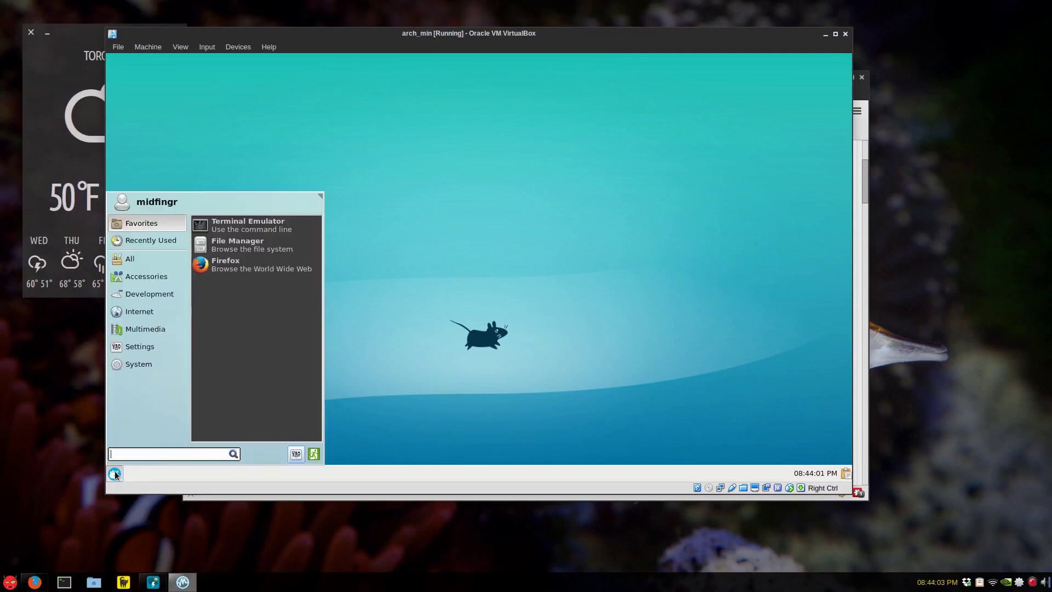
key(Escape)
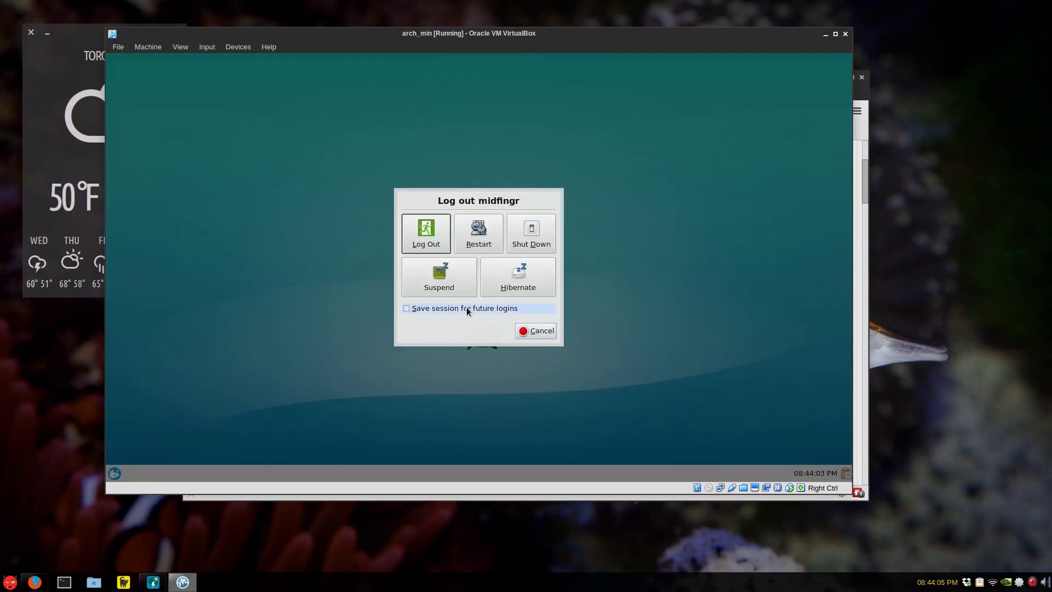
click(482, 240)
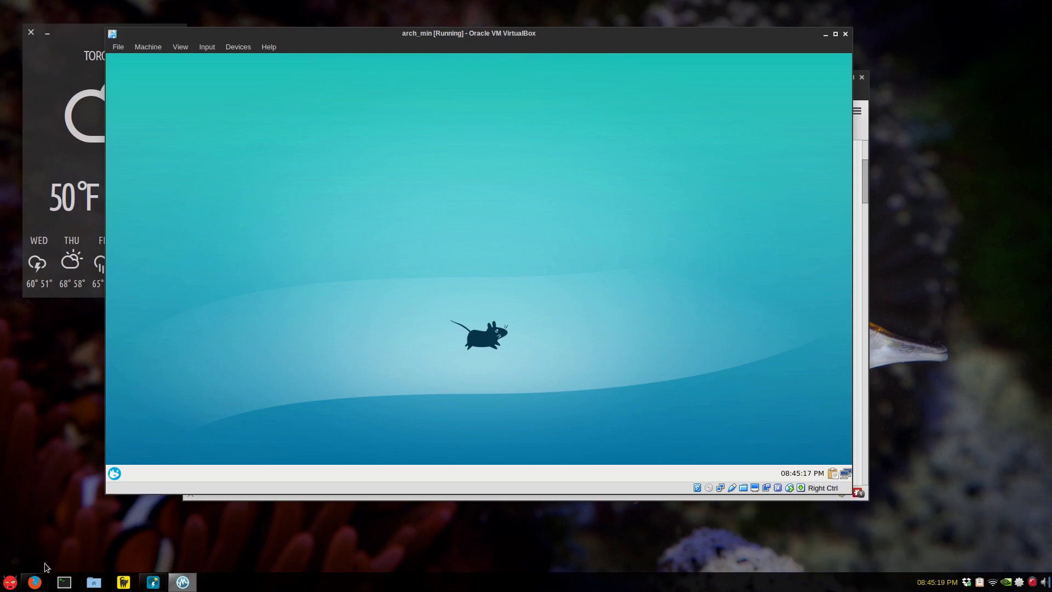
- Bring the Firefox YouTube comments page forward and read down through the viewer comments
click(35, 582)
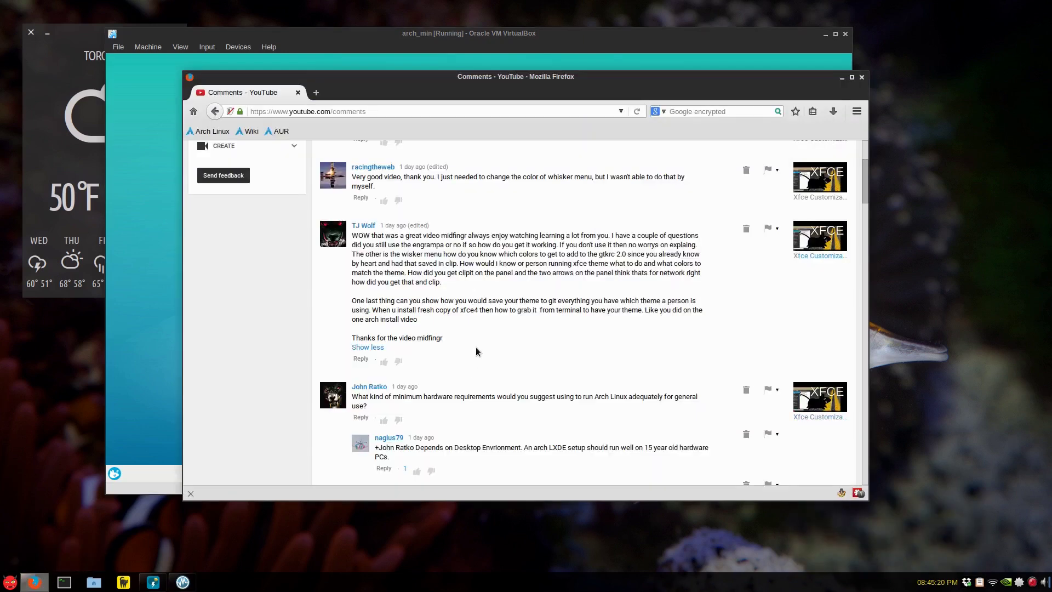
triple_click(476, 314)
click(518, 324)
scroll(518, 327, down, 2)
scroll(384, 356, up, 2)
scroll(543, 305, up, 4)
scroll(543, 306, up, 4)
scroll(548, 318, down, 8)
scroll(582, 348, down, 4)
scroll(580, 328, up, 6)
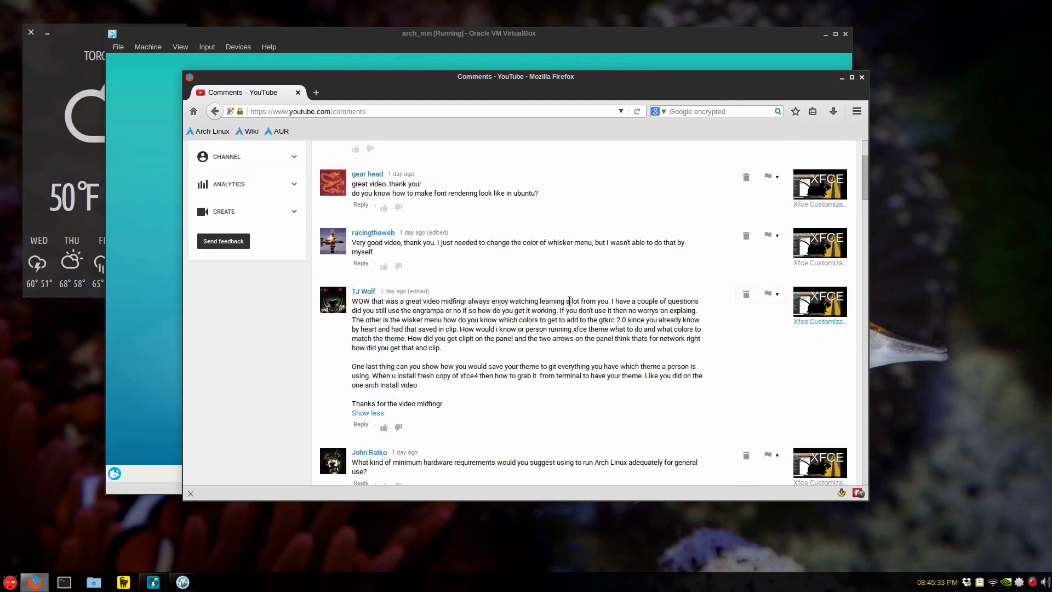
scroll(570, 301, down, 2)
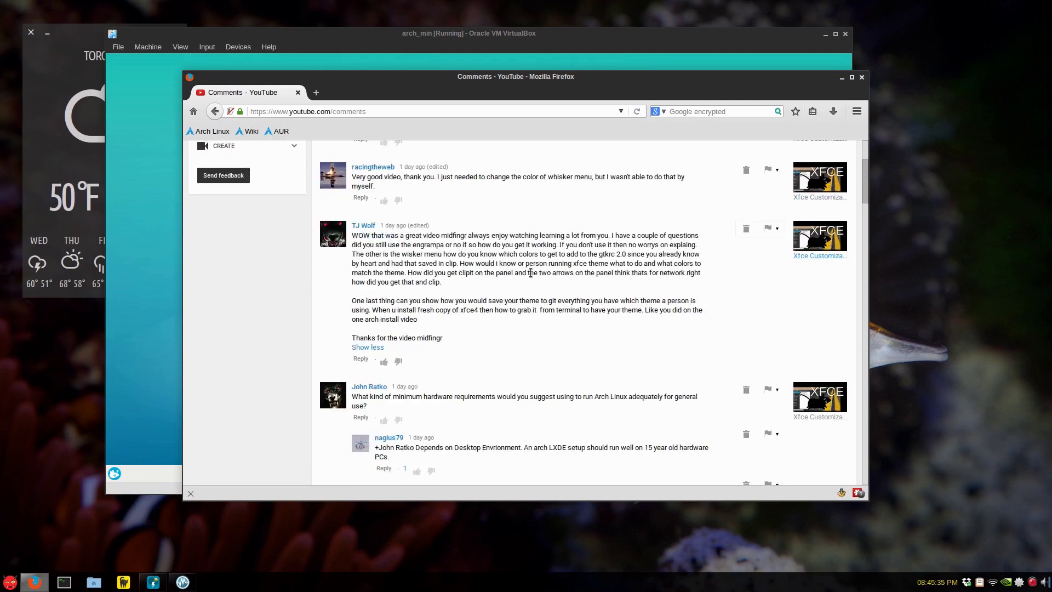
scroll(530, 272, down, 4)
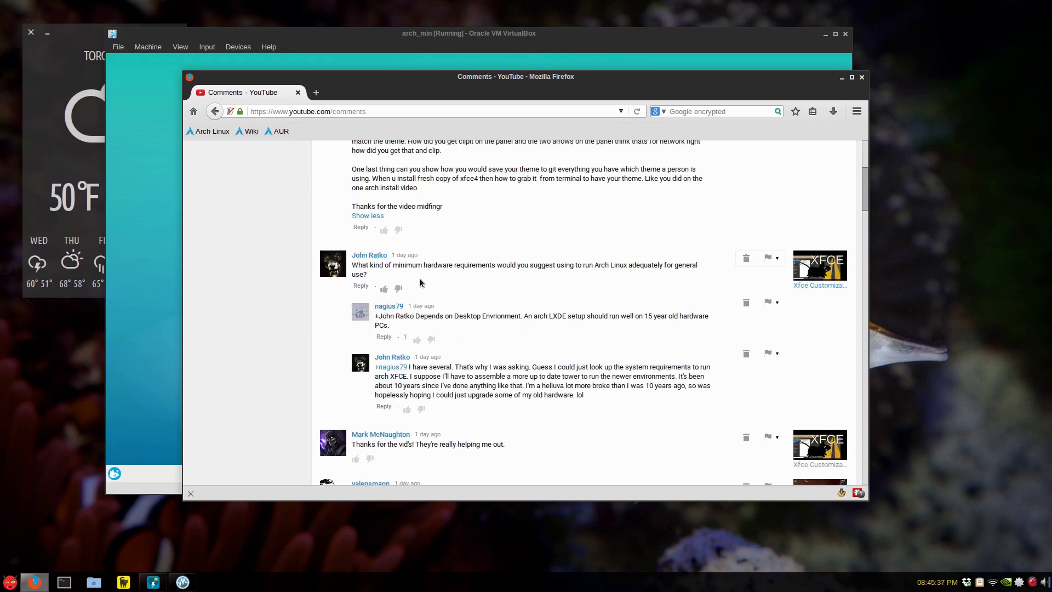
scroll(467, 263, down, 2)
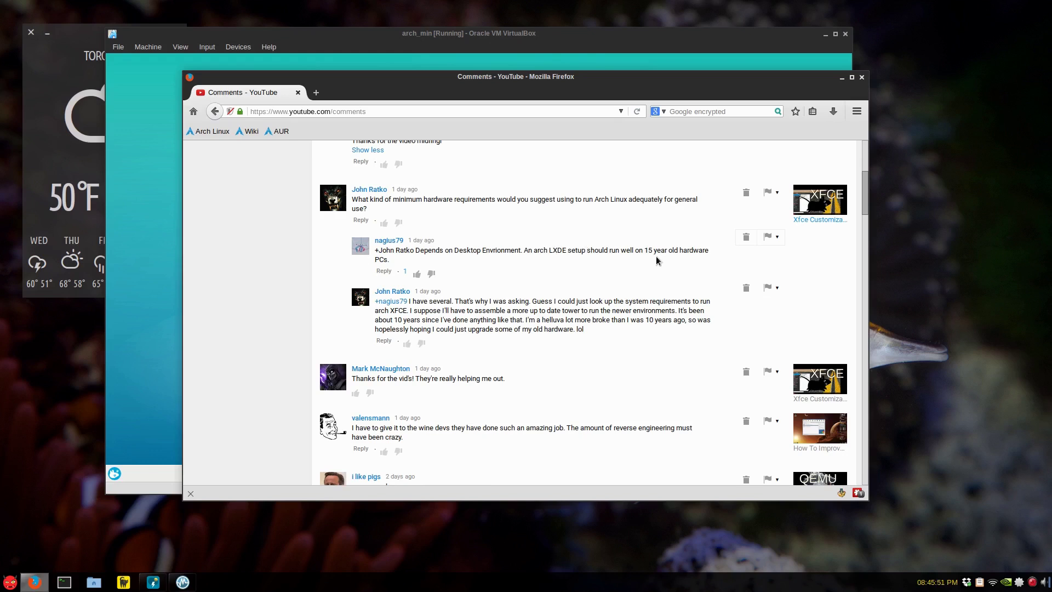
scroll(656, 255, down, 2)
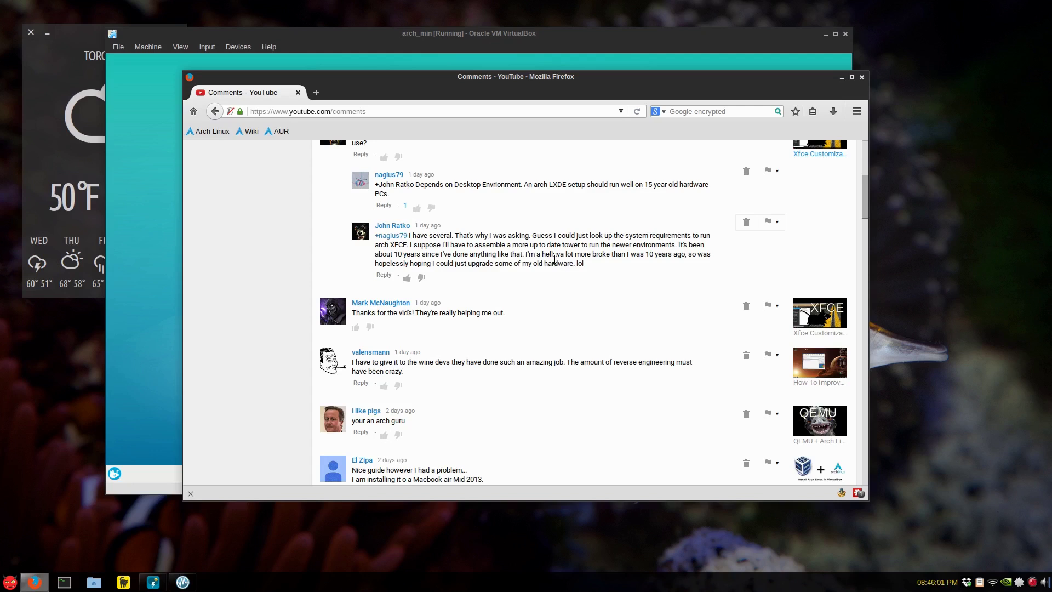
- Open ArchWiki from the Wiki bookmark in a new tab and go to the Beginners' guide Preparation section
middle_click(249, 131)
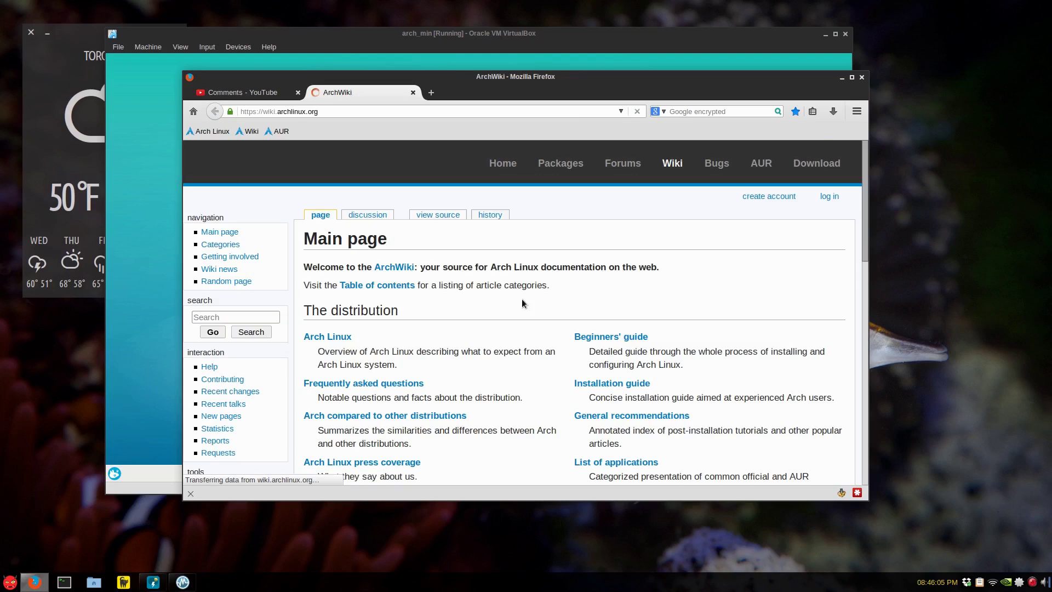
click(608, 336)
scroll(356, 262, down, 5)
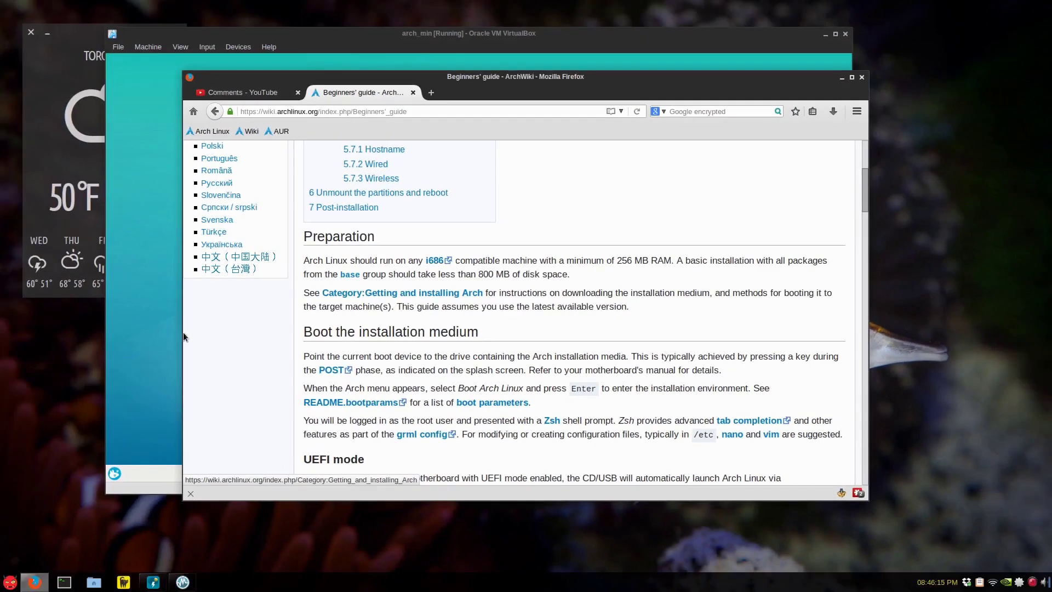
- Start System Monitor in the Arch guest from the Whisker Menu's System category
click(149, 366)
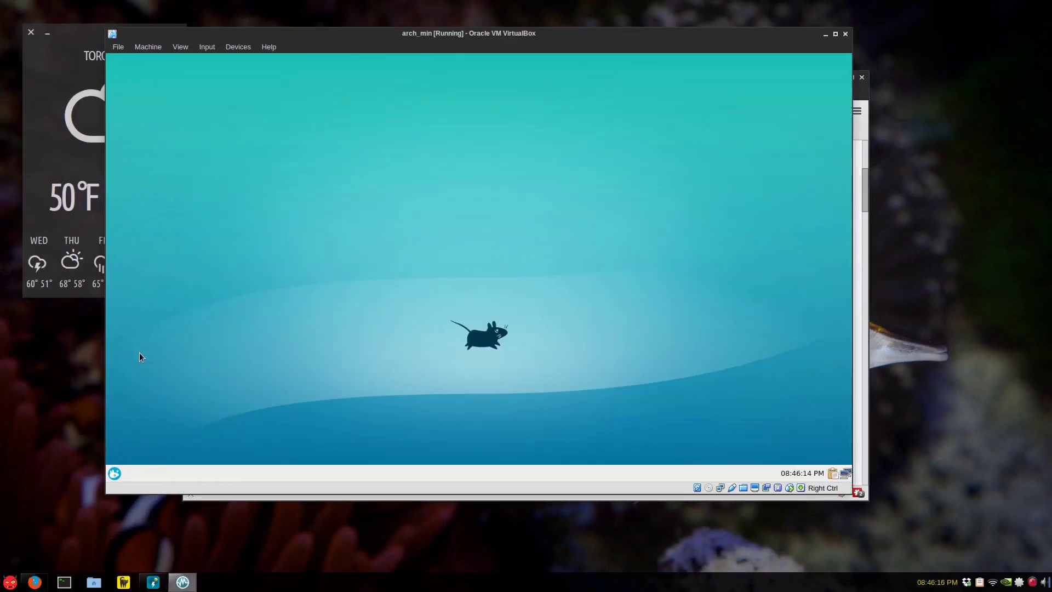
click(113, 474)
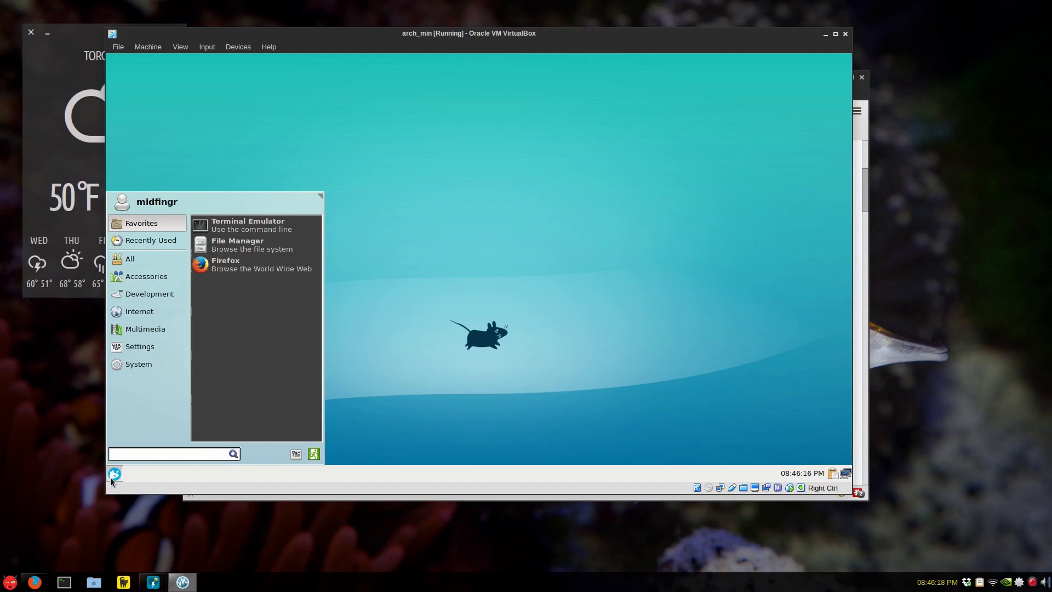
click(114, 475)
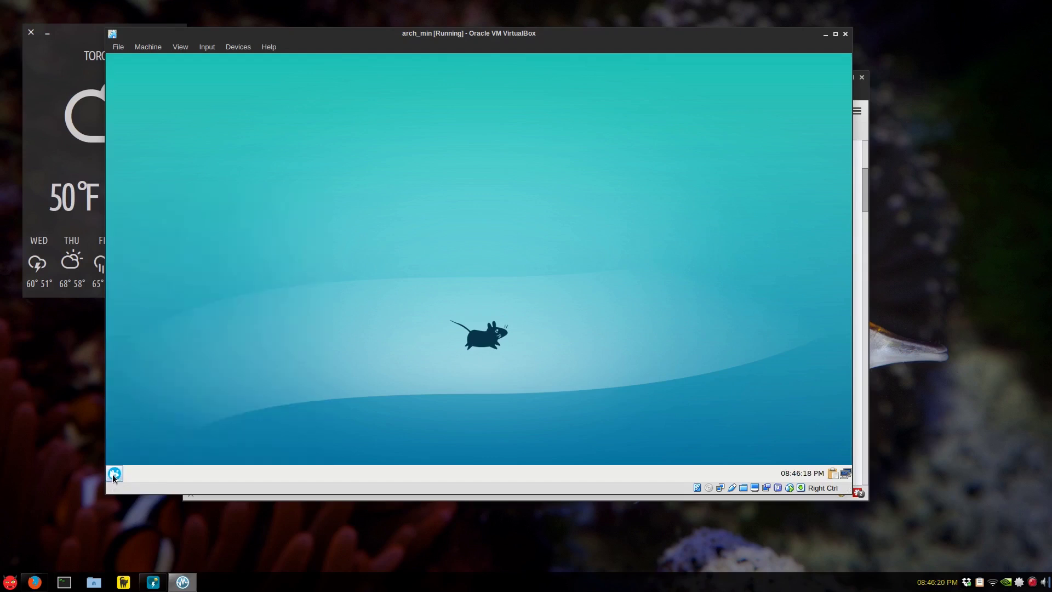
click(1046, 393)
click(492, 344)
click(114, 474)
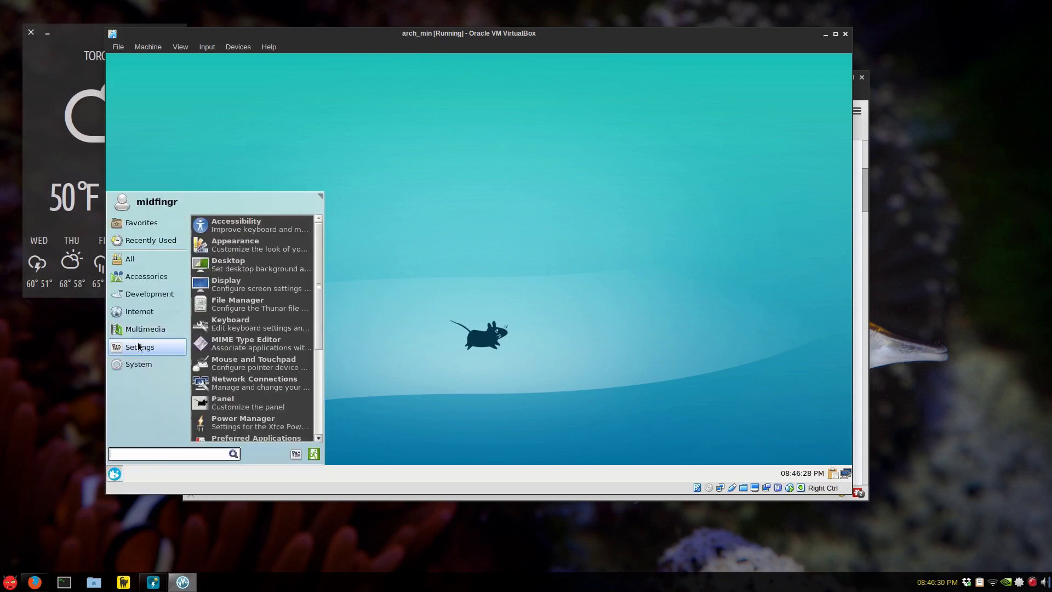
mouse_move(142, 363)
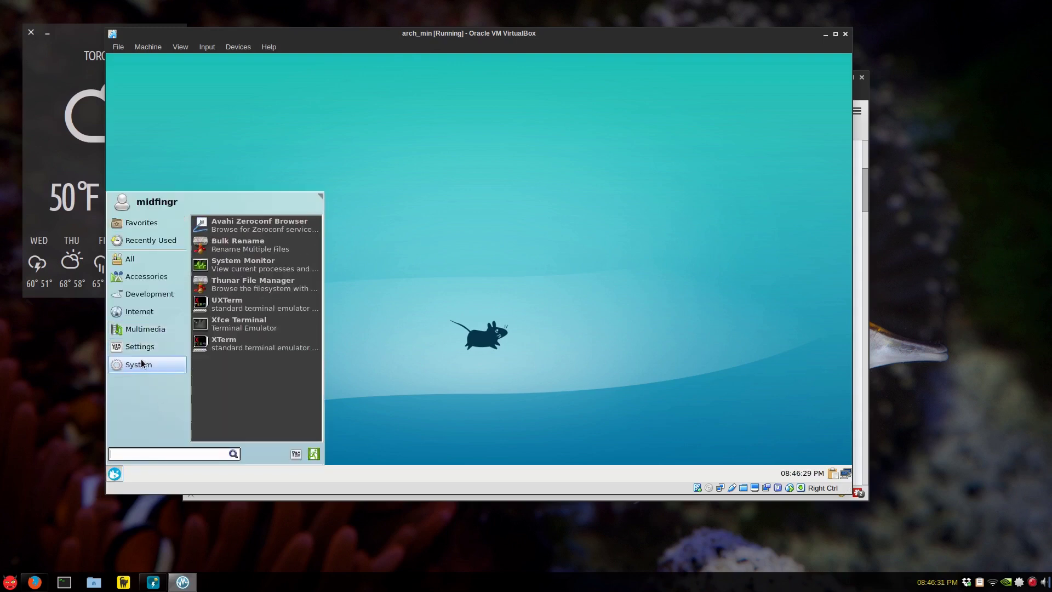
click(249, 267)
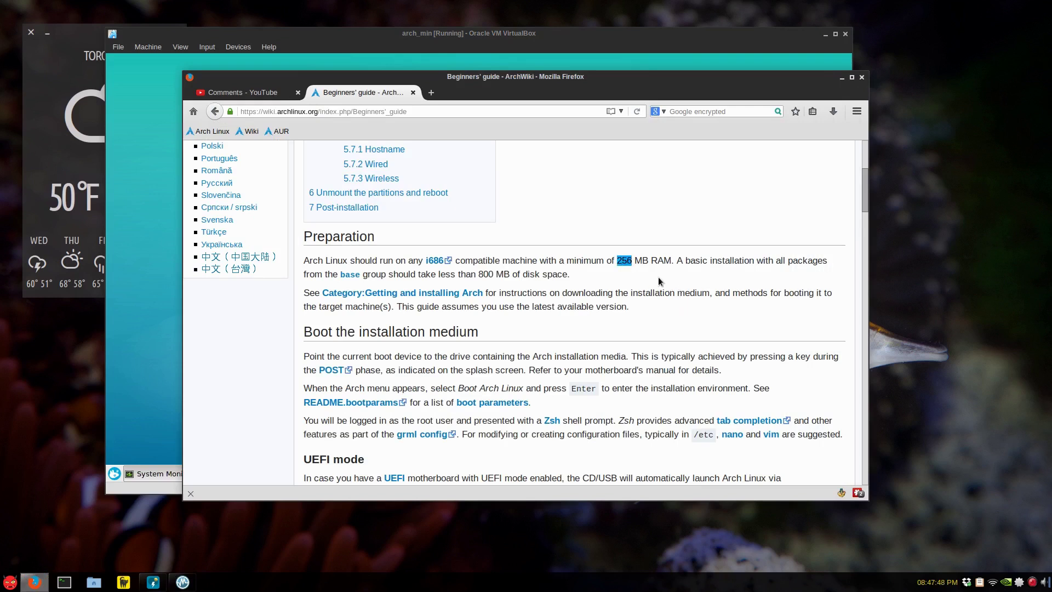
- Highlight the 800 MB disk figure on the wiki, then bring up the guest's System Monitor
click(658, 277)
double_click(485, 274)
click(495, 272)
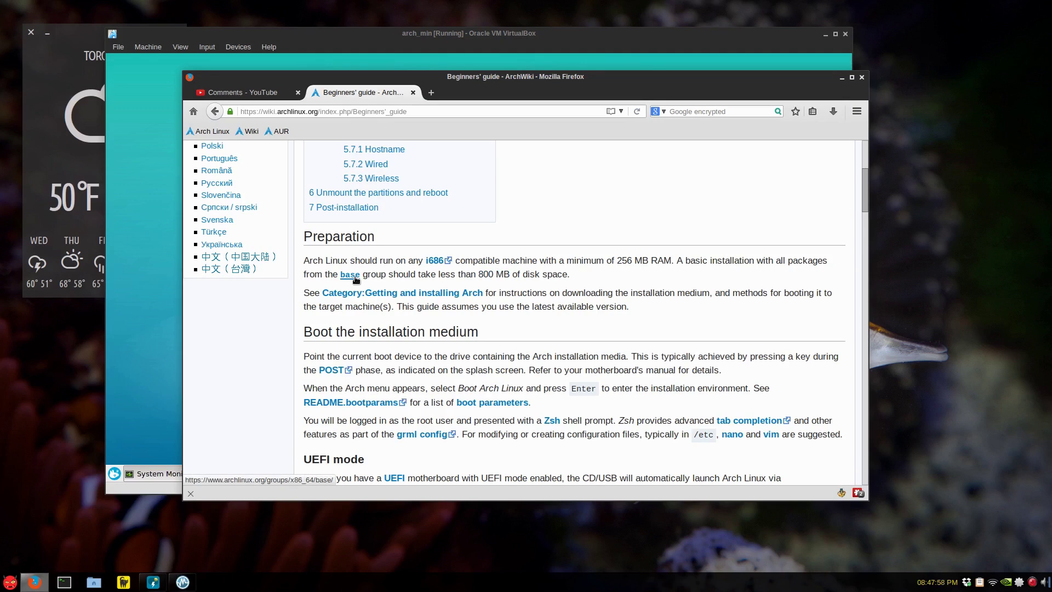
click(149, 347)
click(435, 228)
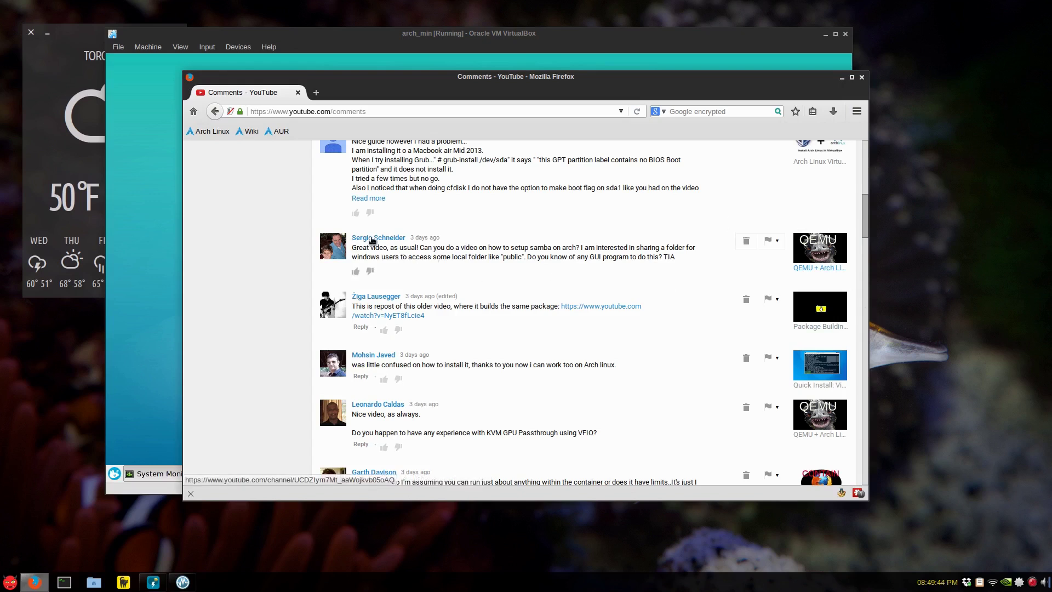
- Highlight words in the samba folder-sharing question, then scroll down to the container-limits thread
mouse_move(376, 241)
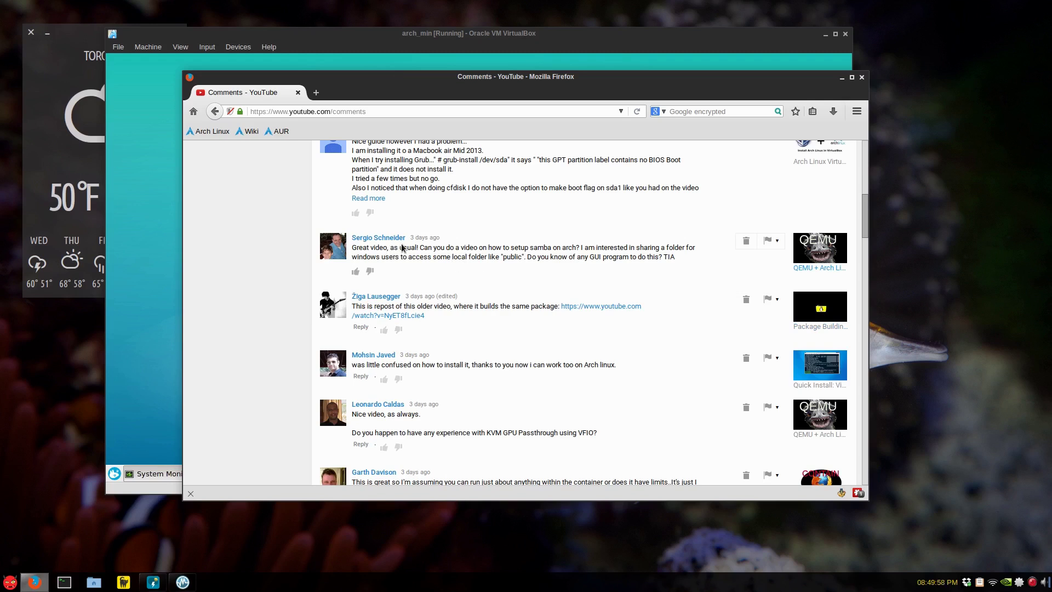
double_click(467, 258)
click(620, 250)
double_click(536, 249)
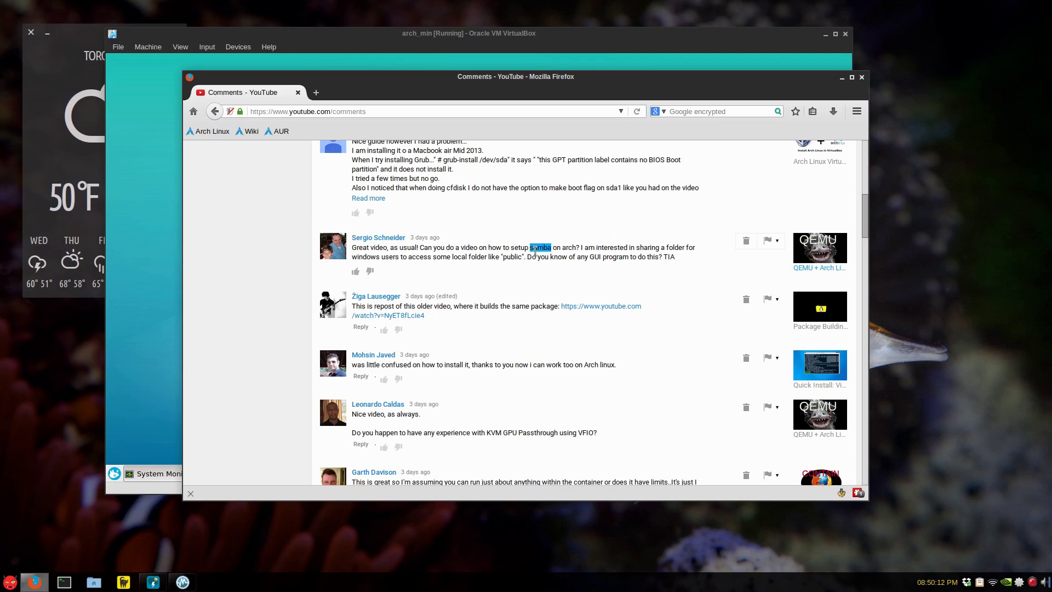
double_click(568, 248)
double_click(602, 247)
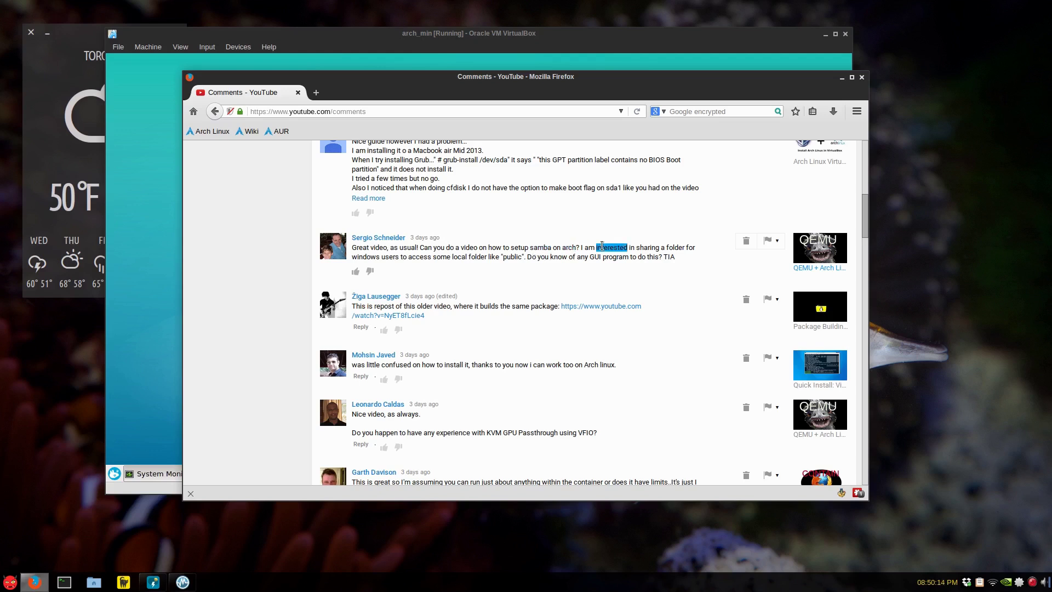
double_click(632, 257)
scroll(541, 186, down, 5)
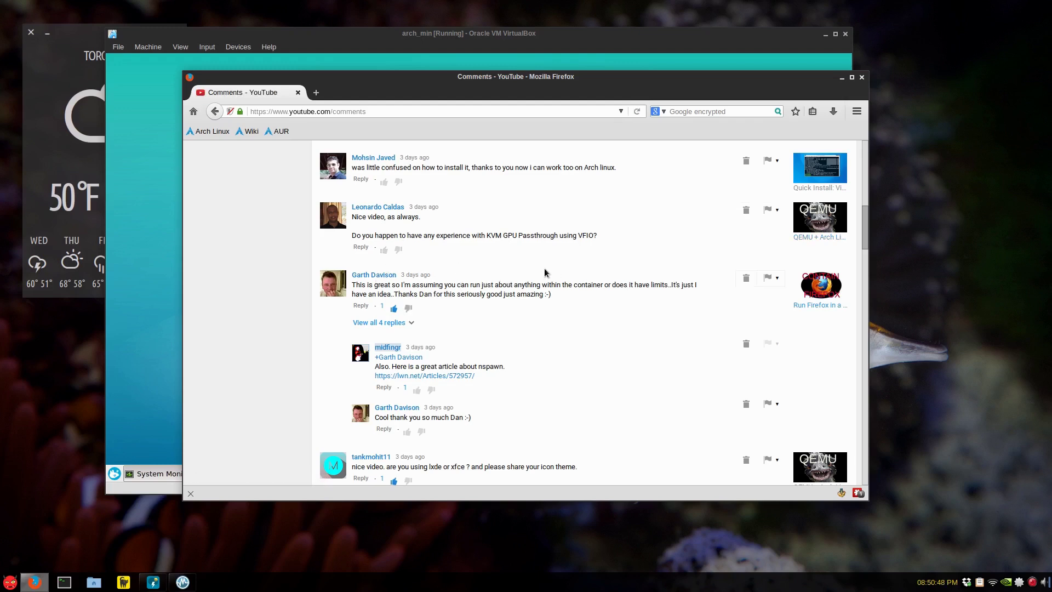
scroll(548, 268, down, 4)
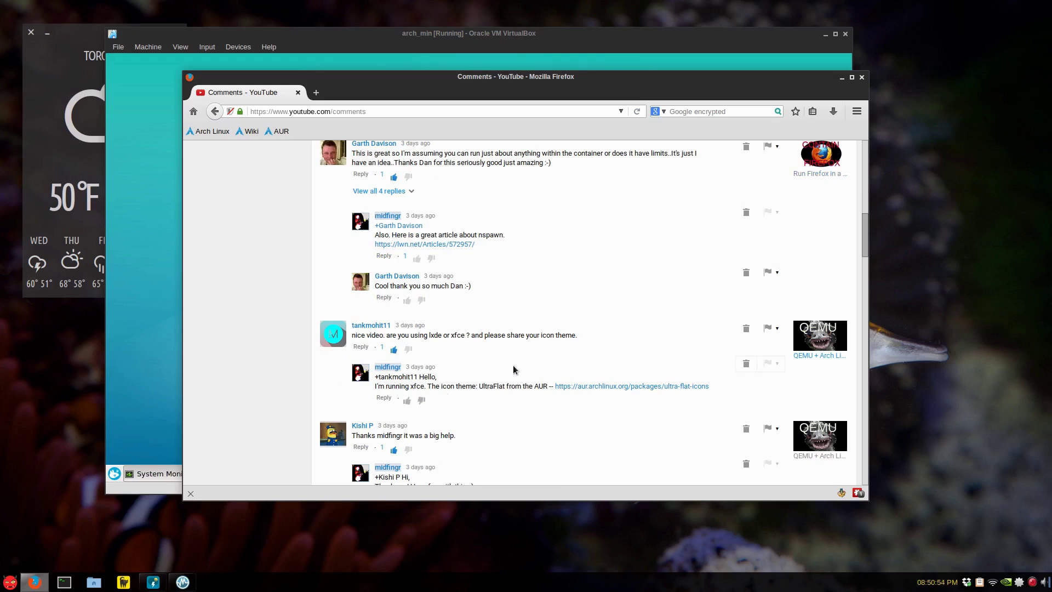
scroll(513, 369, down, 2)
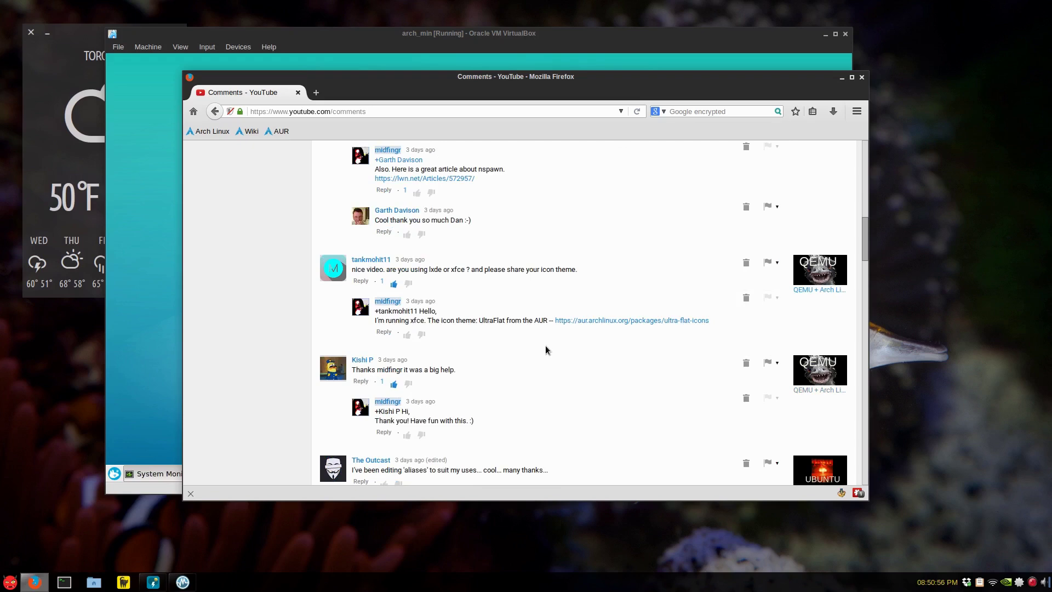
scroll(558, 344, down, 8)
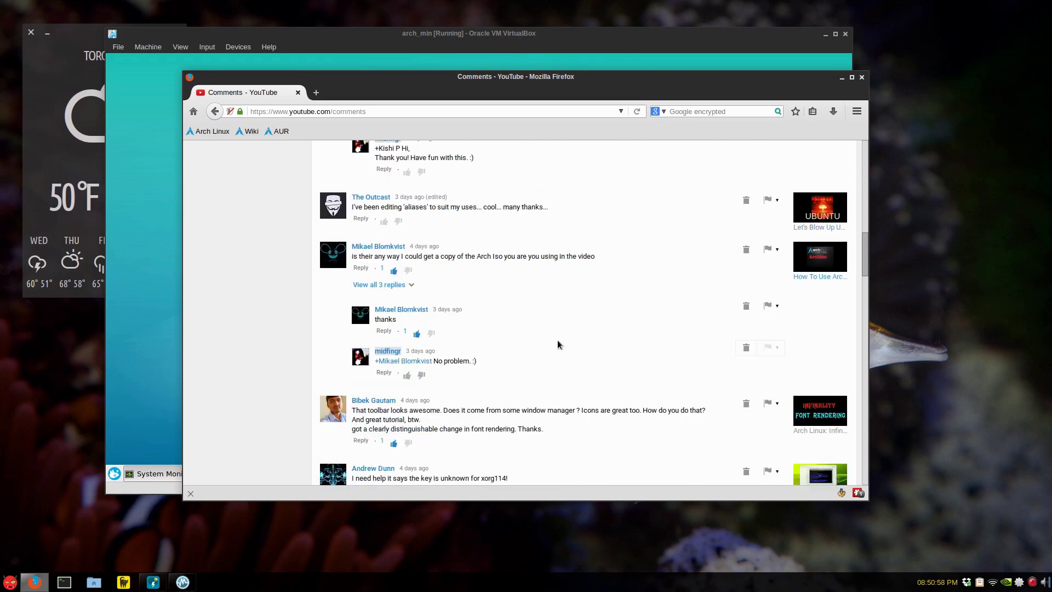
scroll(557, 345, down, 4)
double_click(404, 280)
click(475, 280)
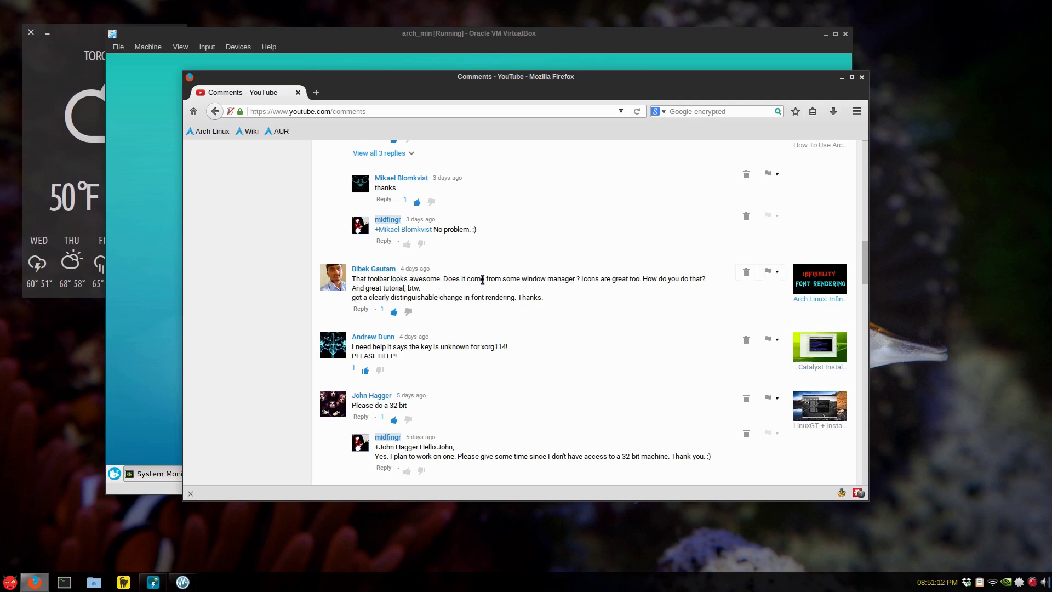
double_click(483, 279)
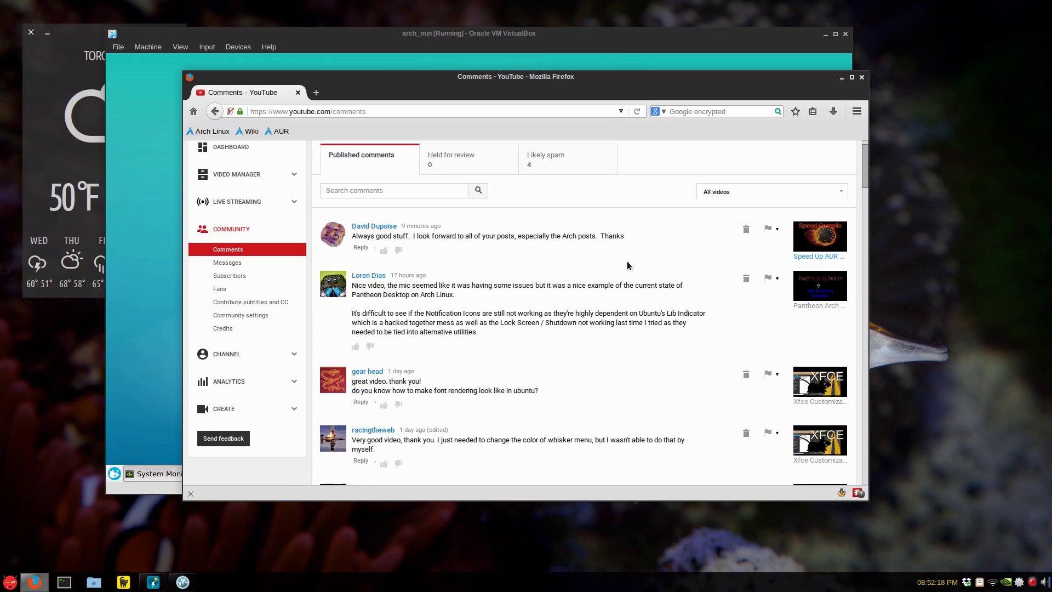
- Like the 'Always good stuff…' comment, then read down to the font-rendering question and back
click(384, 250)
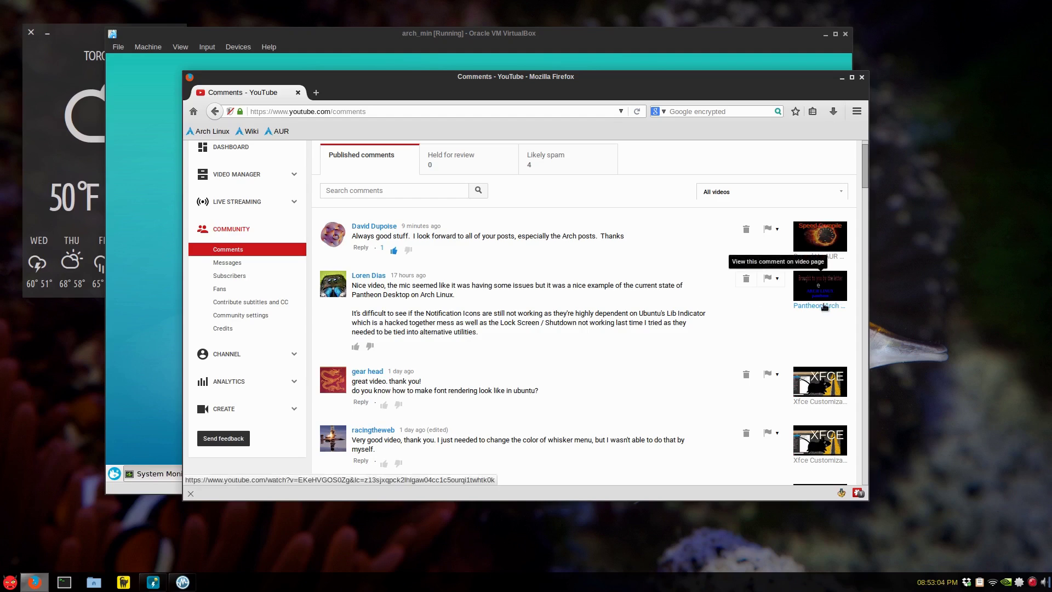
scroll(514, 326, down, 2)
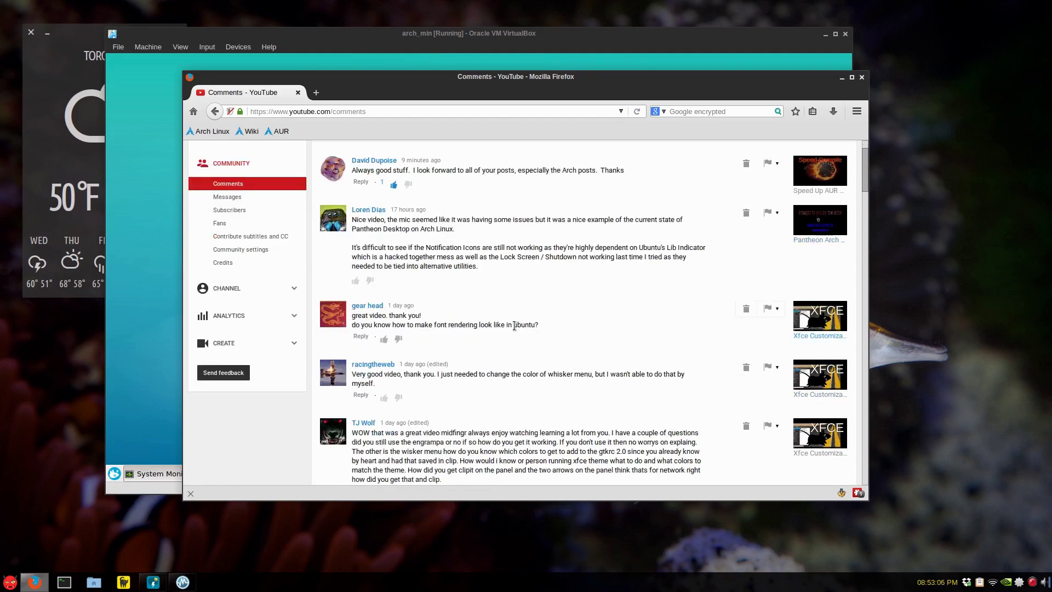
mouse_move(366, 310)
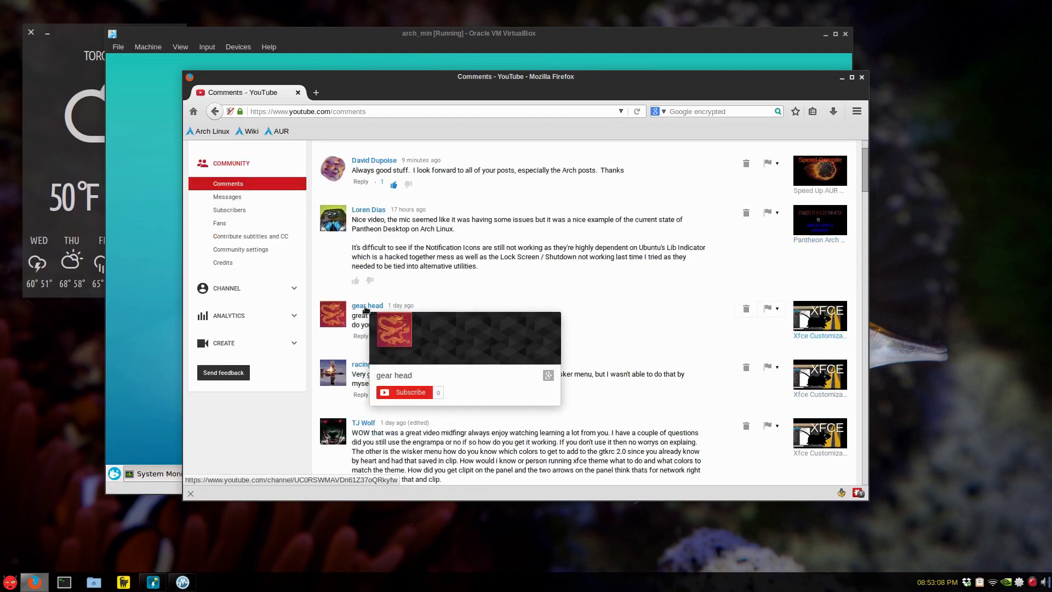
scroll(364, 268, down, 2)
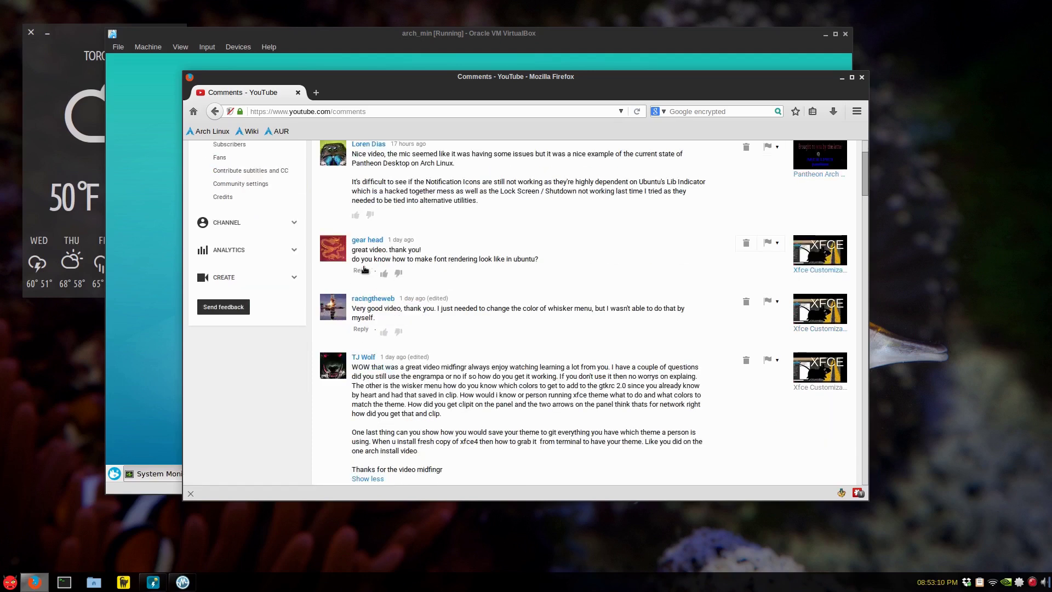
mouse_move(371, 244)
double_click(461, 262)
click(461, 262)
scroll(591, 304, up, 3)
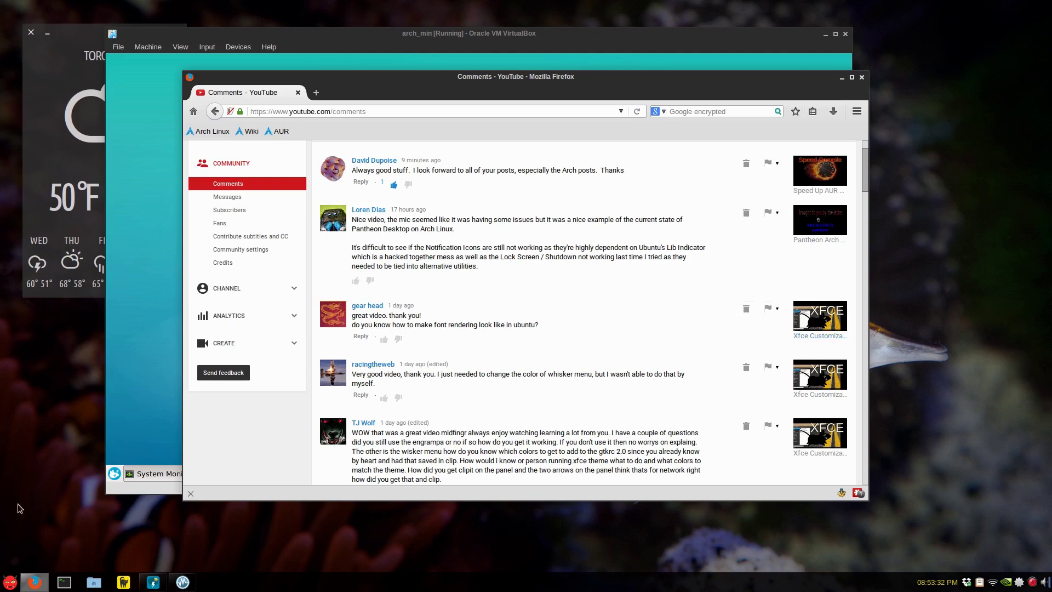
click(91, 583)
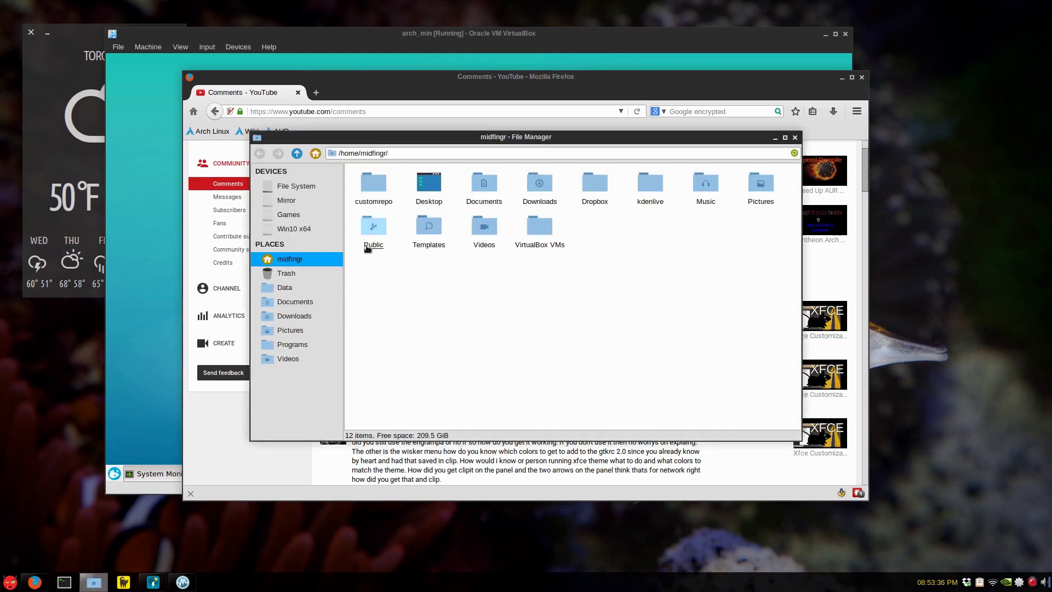
click(795, 138)
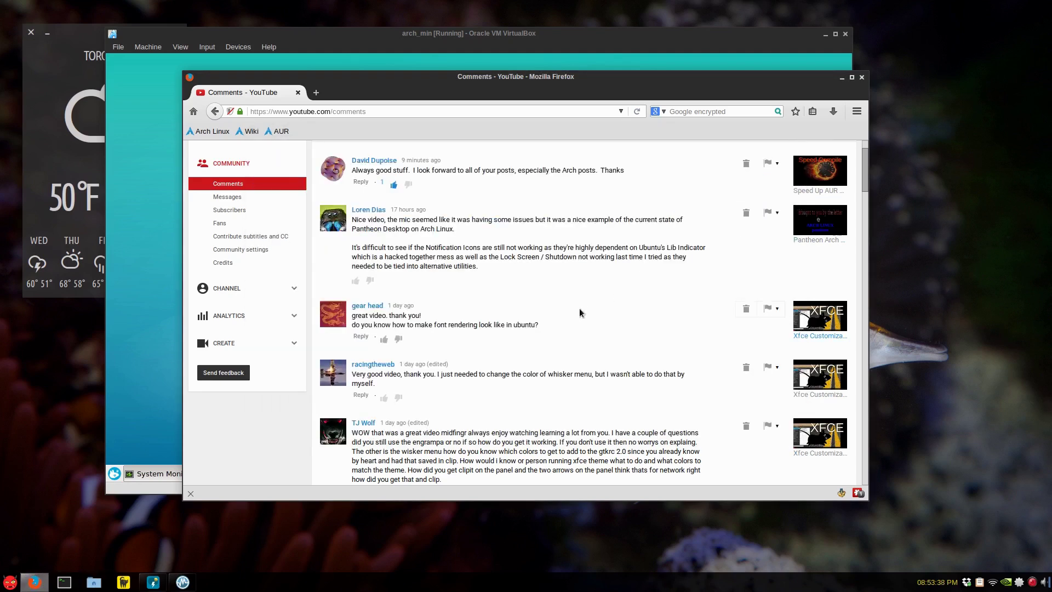
double_click(523, 327)
click(556, 325)
double_click(467, 323)
click(543, 331)
double_click(525, 326)
click(570, 326)
click(10, 582)
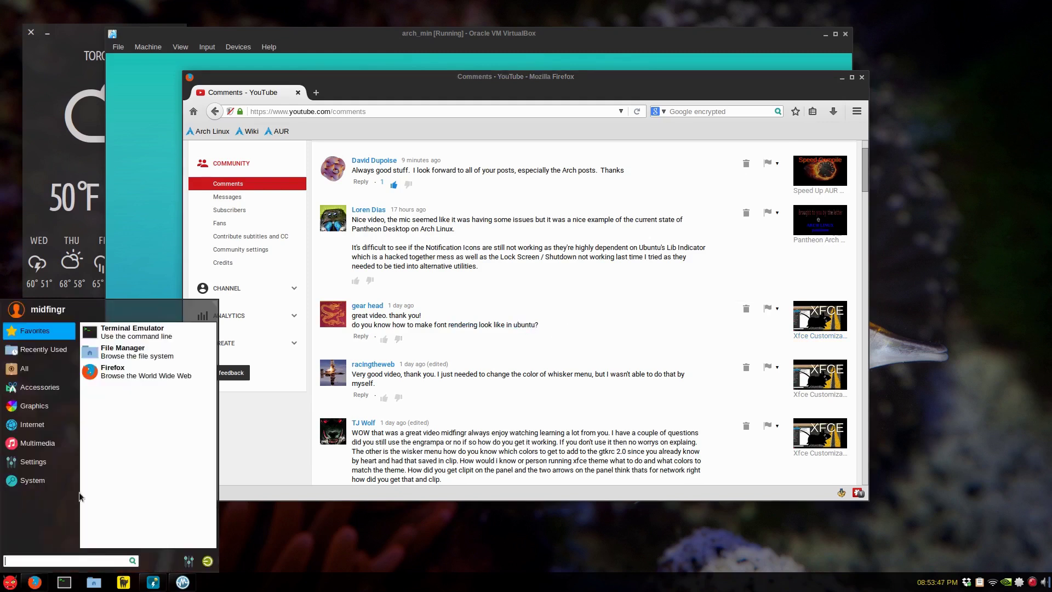
click(511, 331)
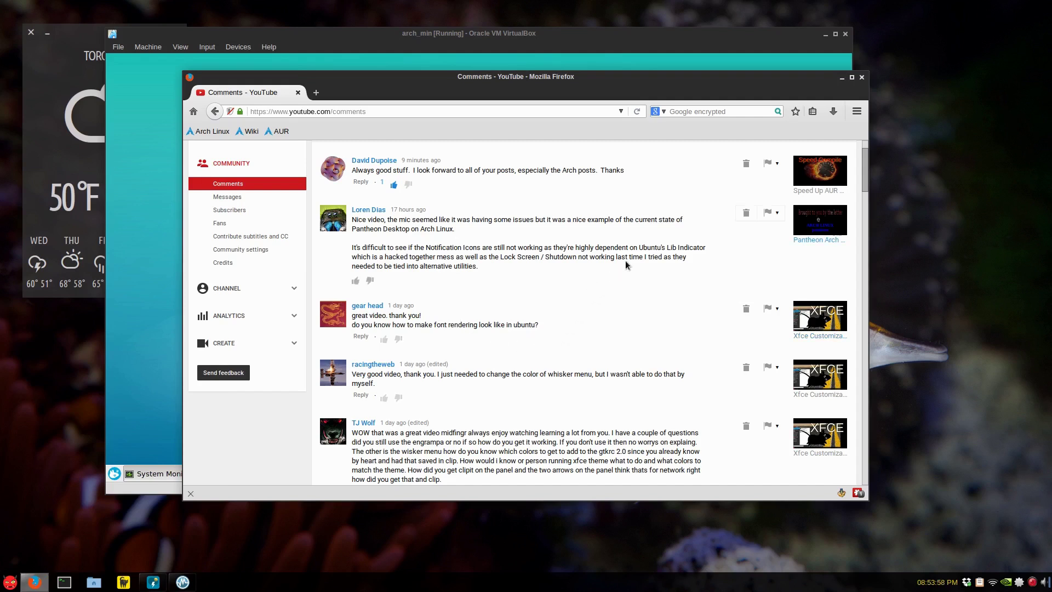
scroll(626, 261, down, 3)
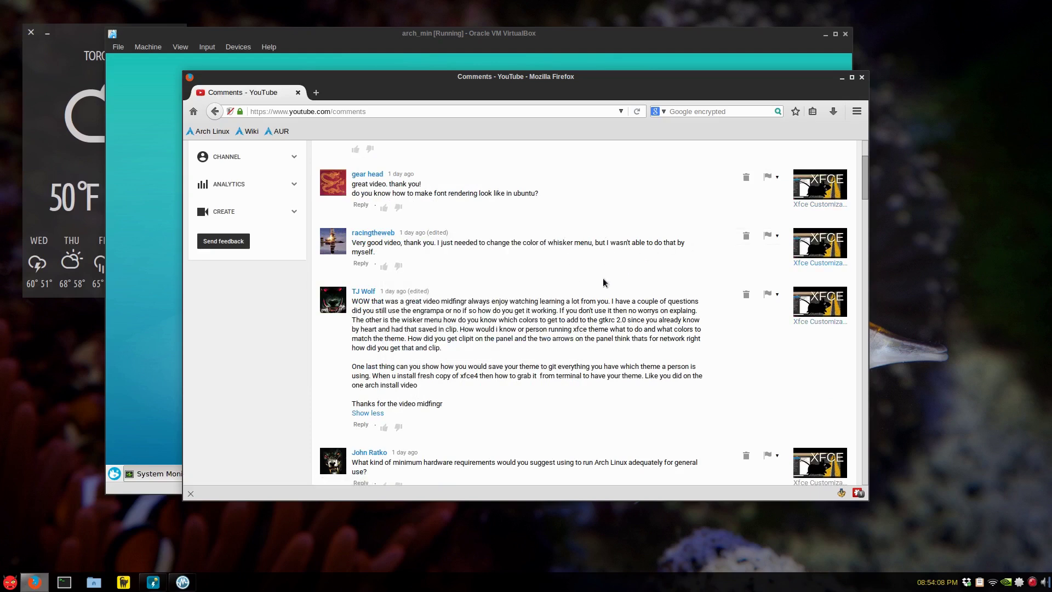
scroll(603, 281, down, 2)
scroll(515, 259, down, 6)
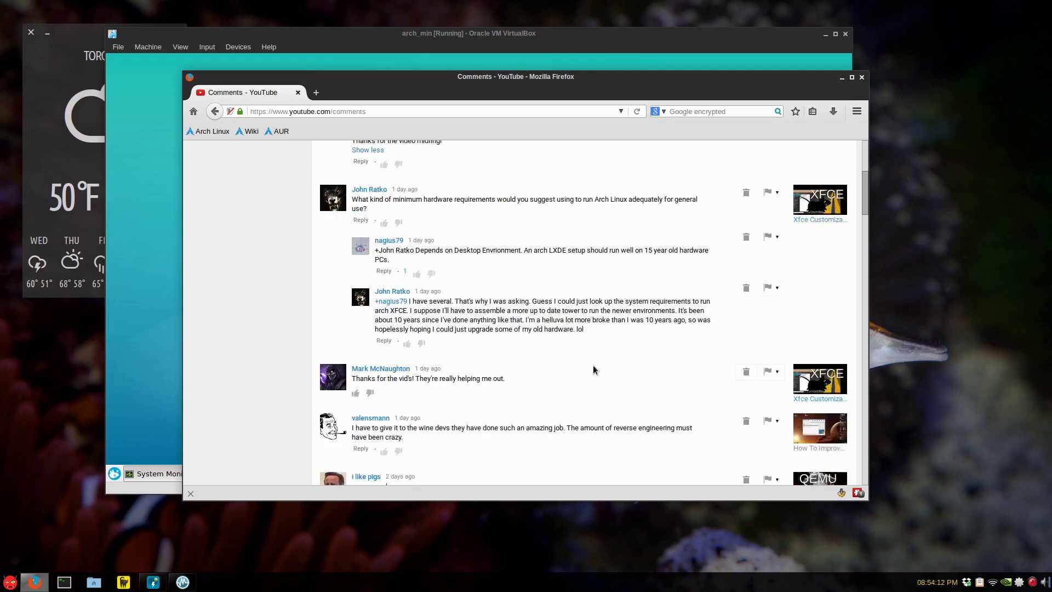
scroll(593, 366, down, 2)
scroll(593, 366, down, 2)
scroll(543, 345, down, 2)
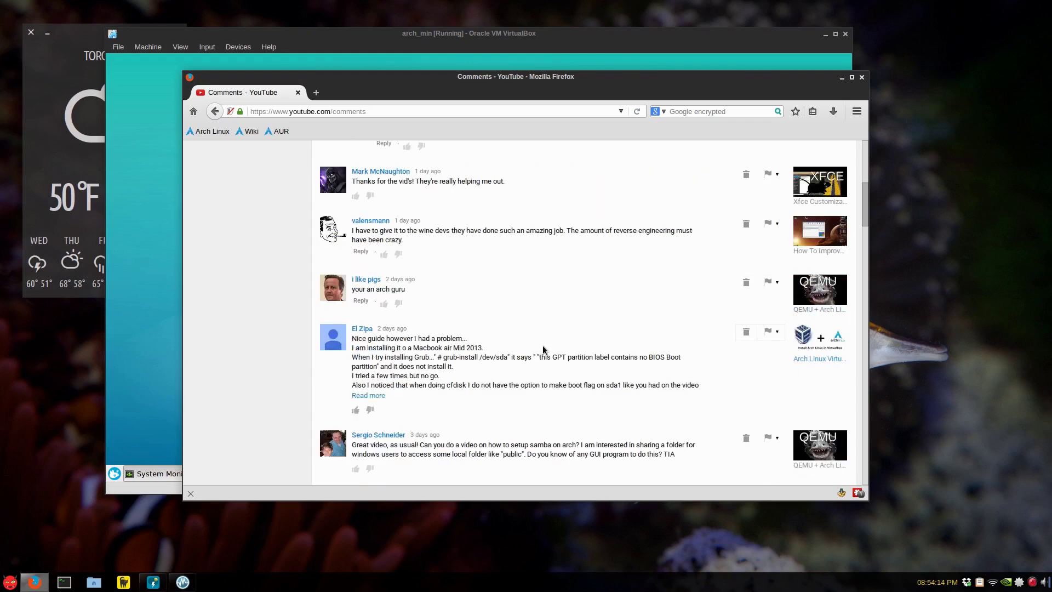
scroll(543, 345, up, 2)
scroll(543, 345, up, 20)
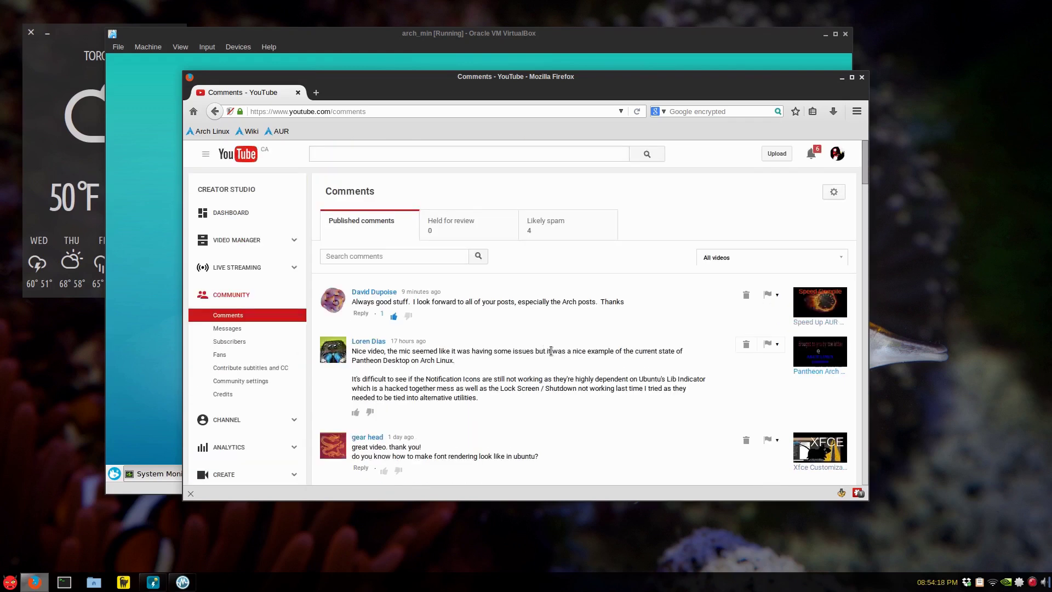
scroll(551, 350, down, 2)
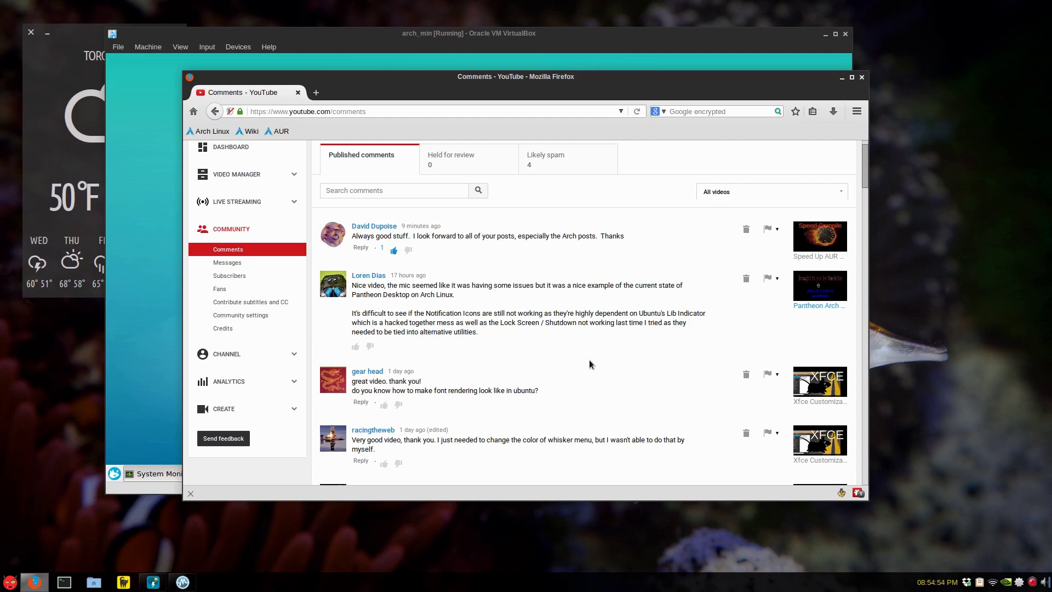
scroll(590, 364, down, 15)
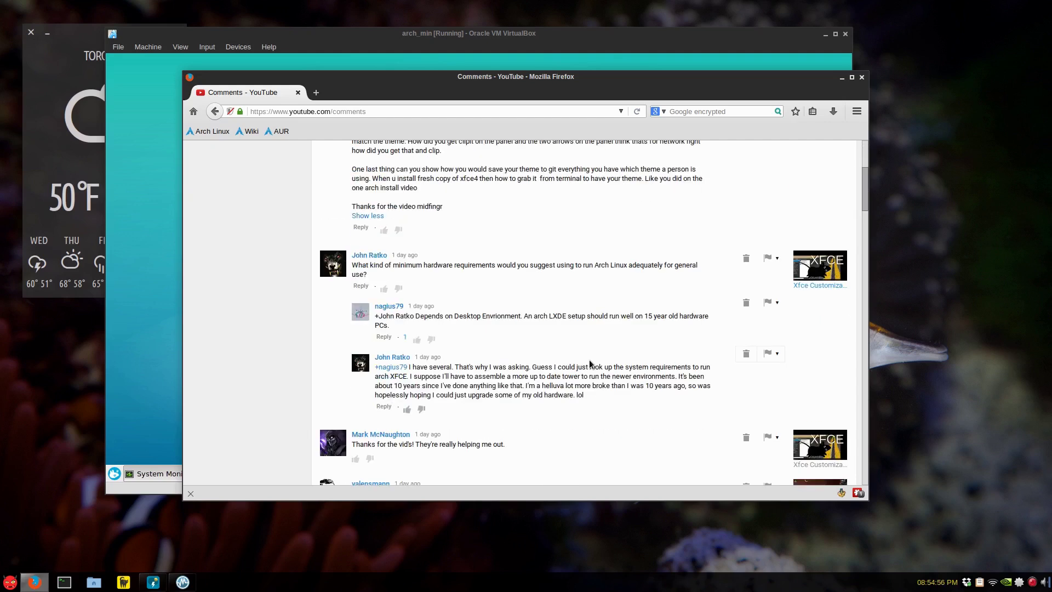
scroll(590, 362, down, 15)
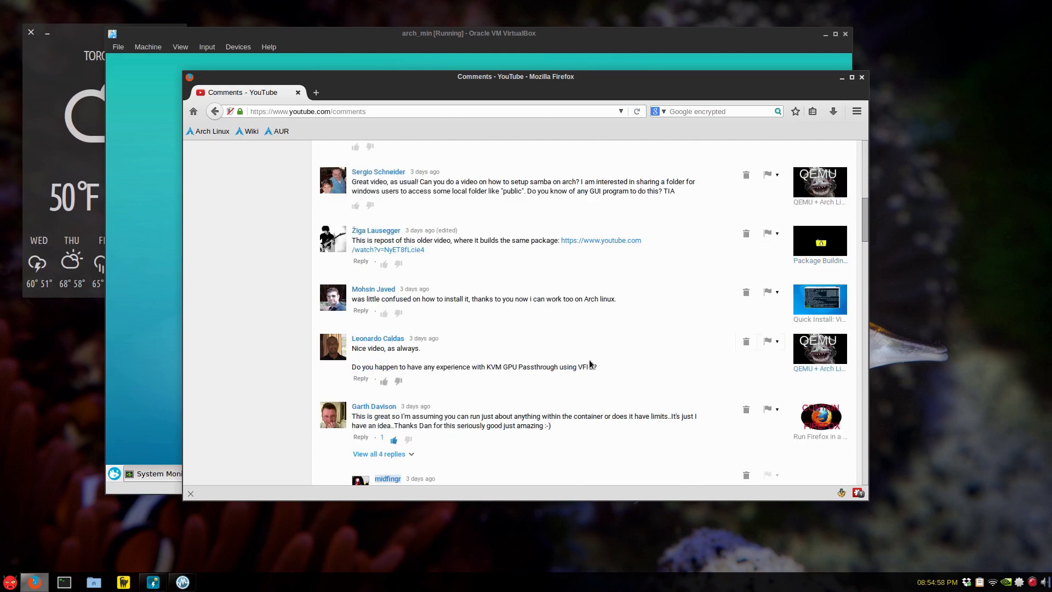
scroll(589, 361, down, 10)
middle_click(626, 455)
scroll(622, 235, up, 20)
click(624, 234)
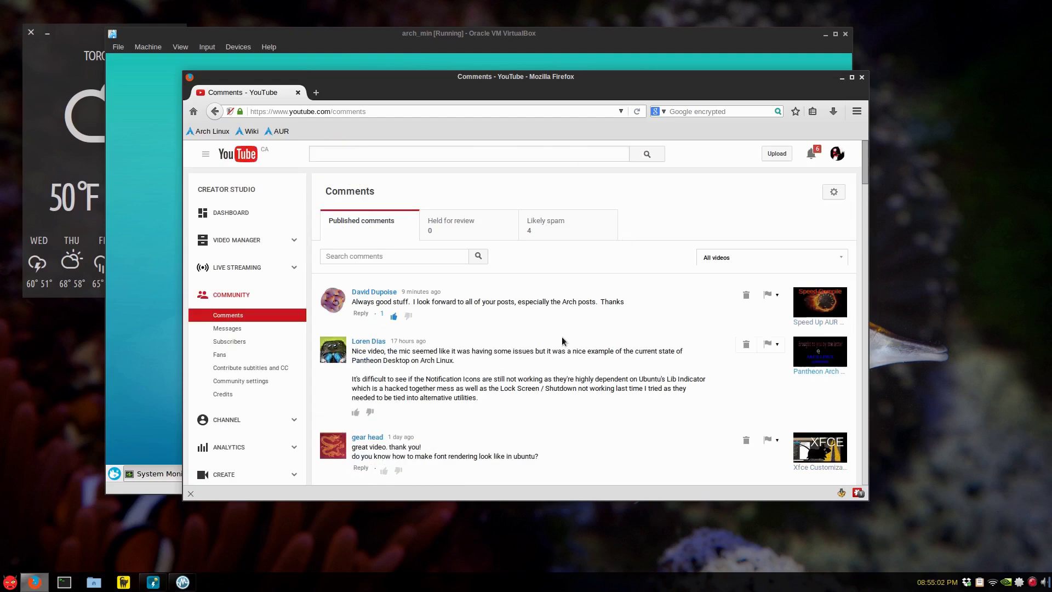